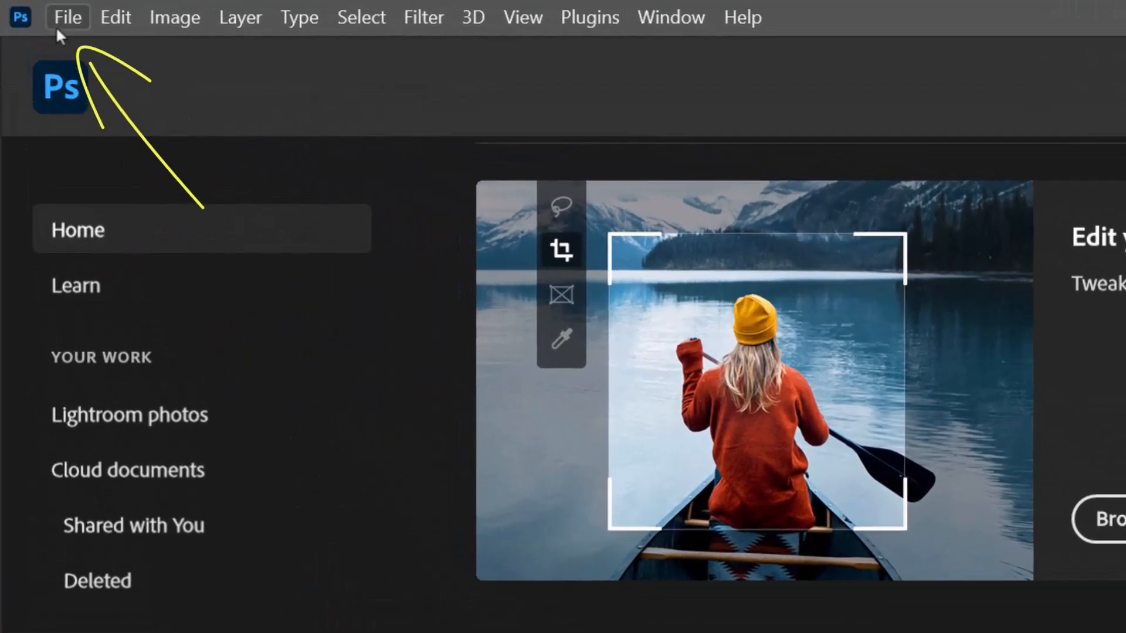
left_click(64, 19)
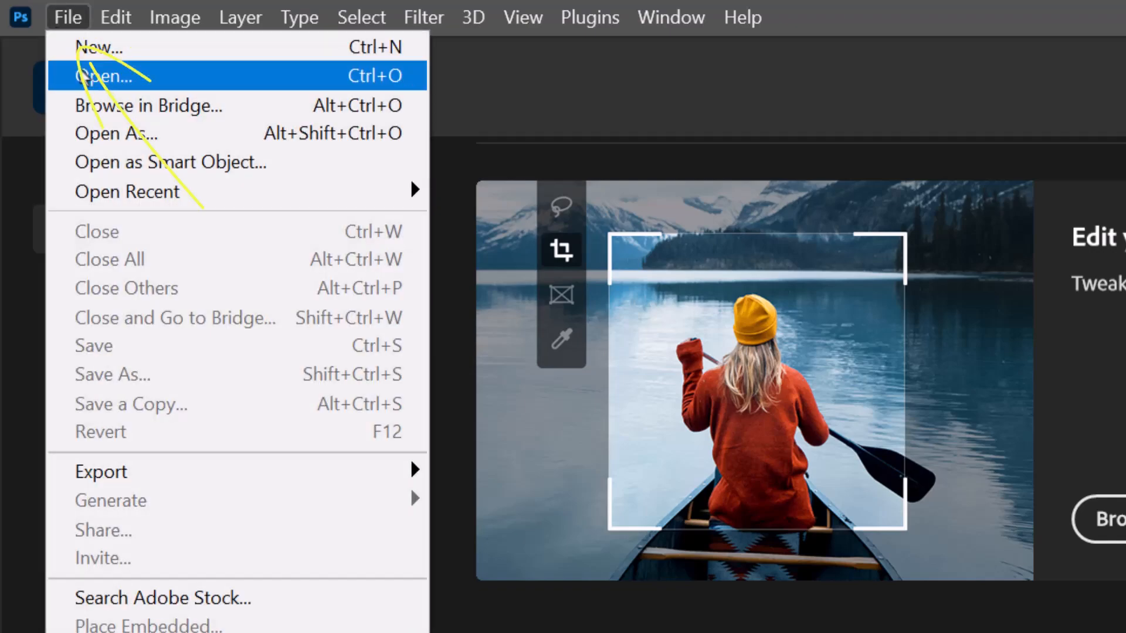
left_click(84, 76)
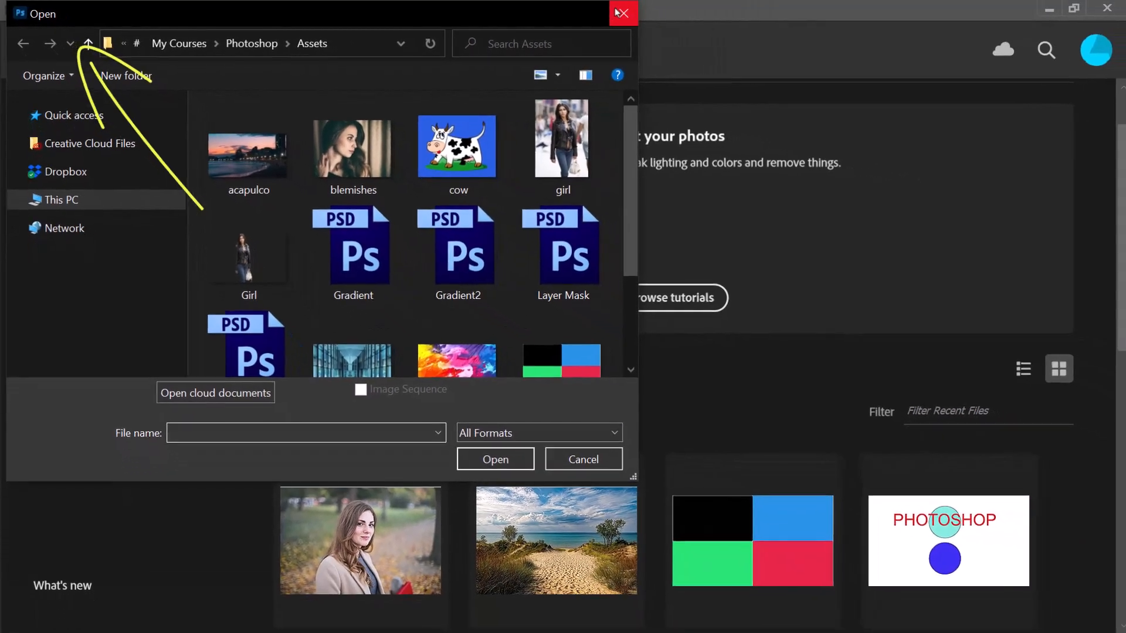
left_click(620, 13)
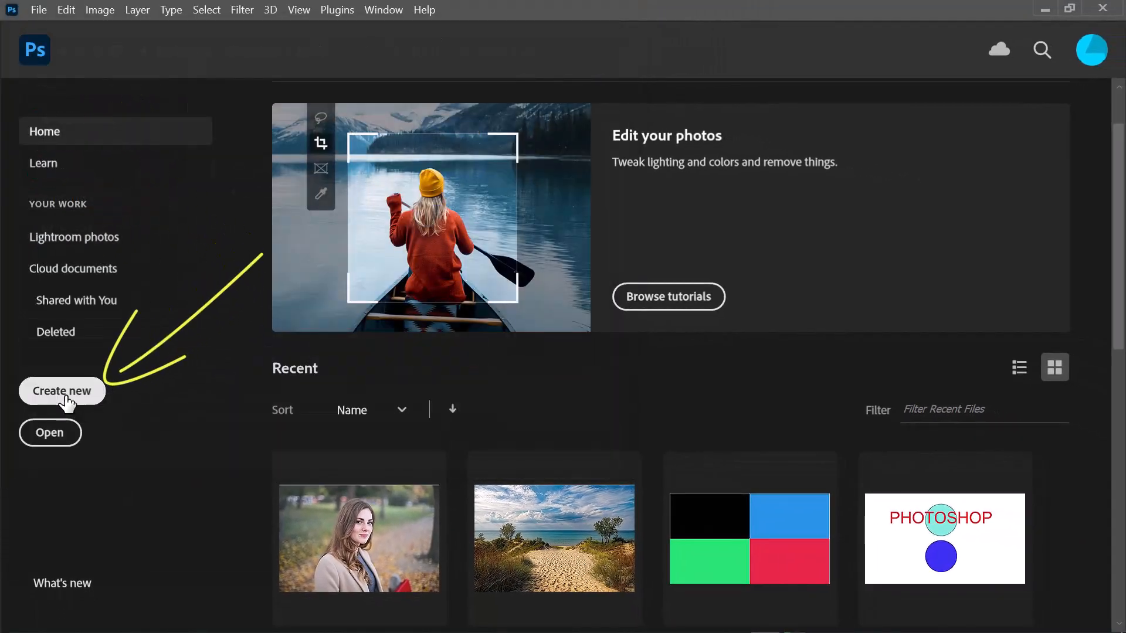
- Start a new document with a width of 1920 pixels and a height of 1080 pixels in landscape orientation
left_click(64, 391)
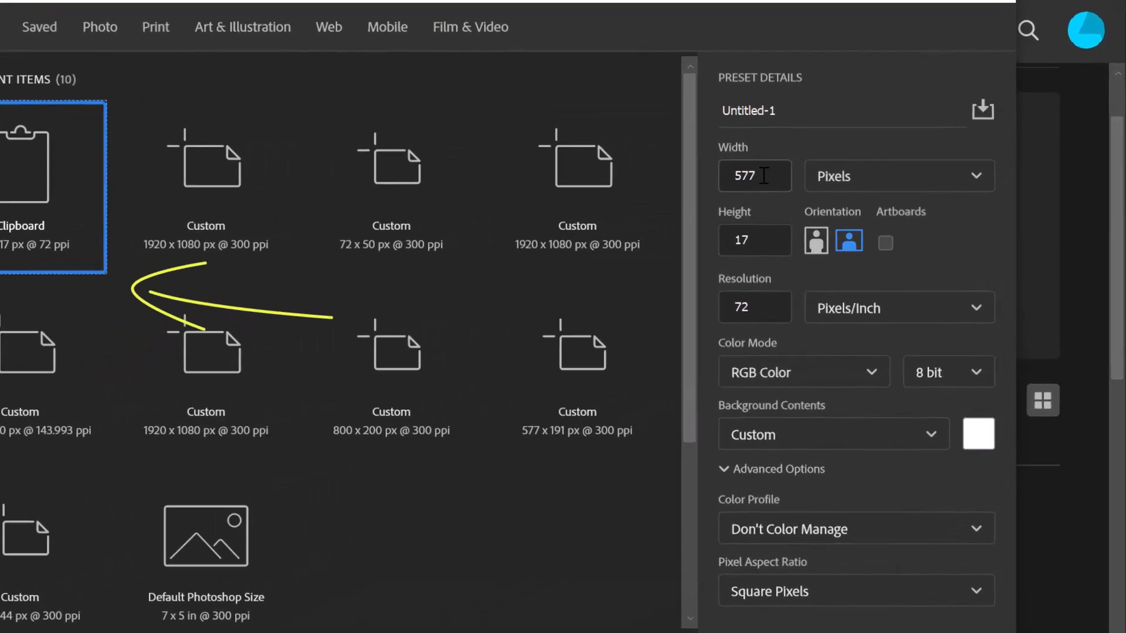
left_click_drag(811, 174, 770, 175)
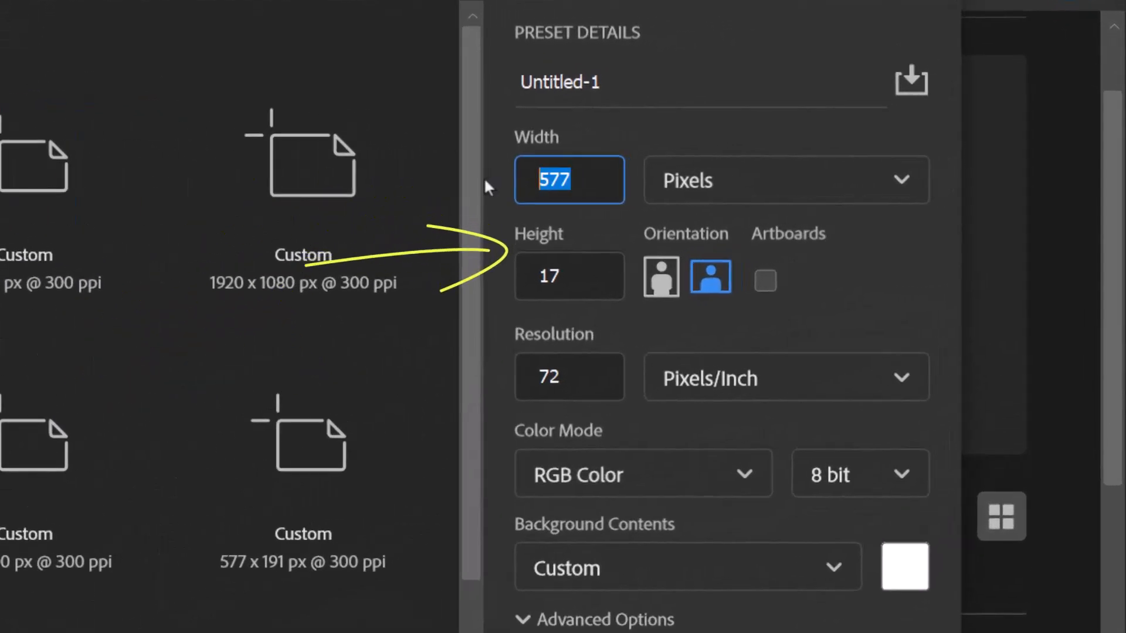
type("1920")
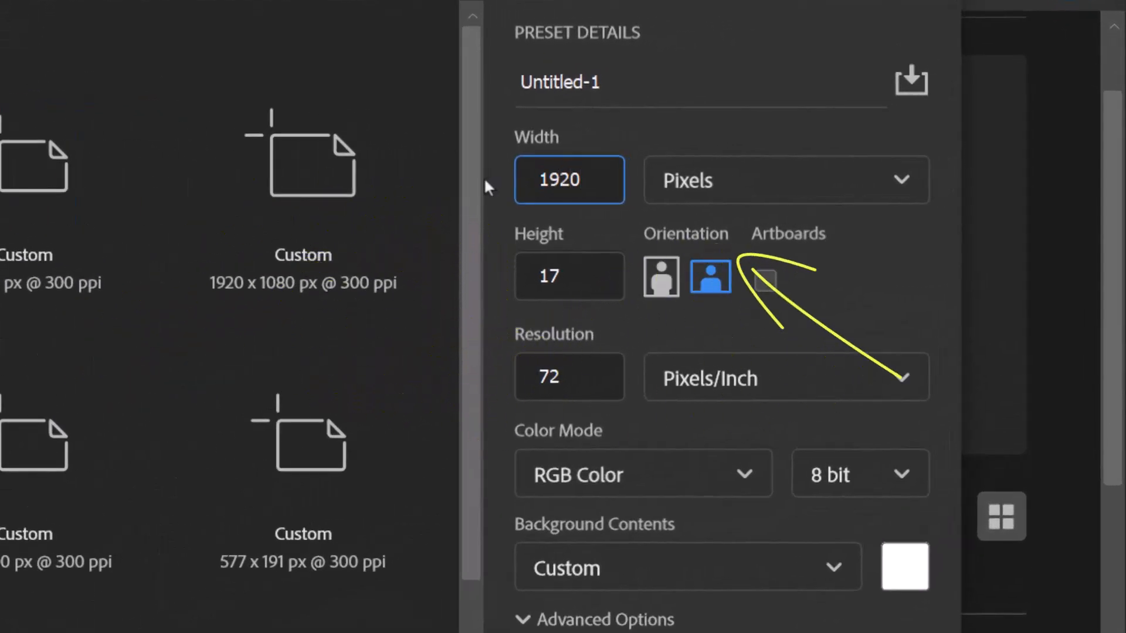
left_click_drag(563, 277, 506, 283)
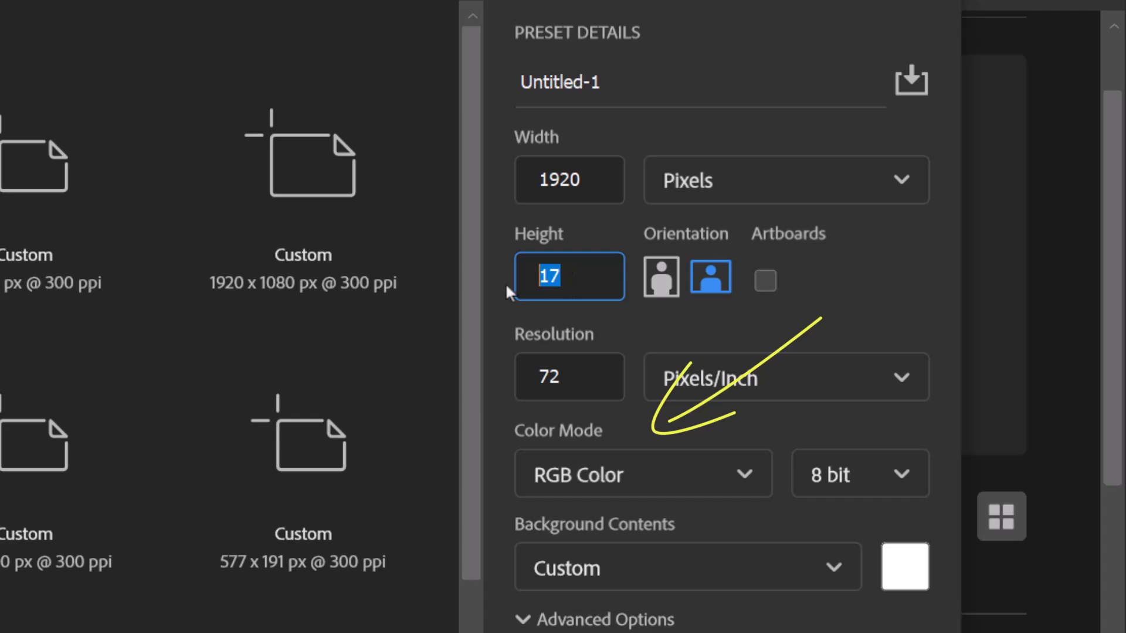
type("1080")
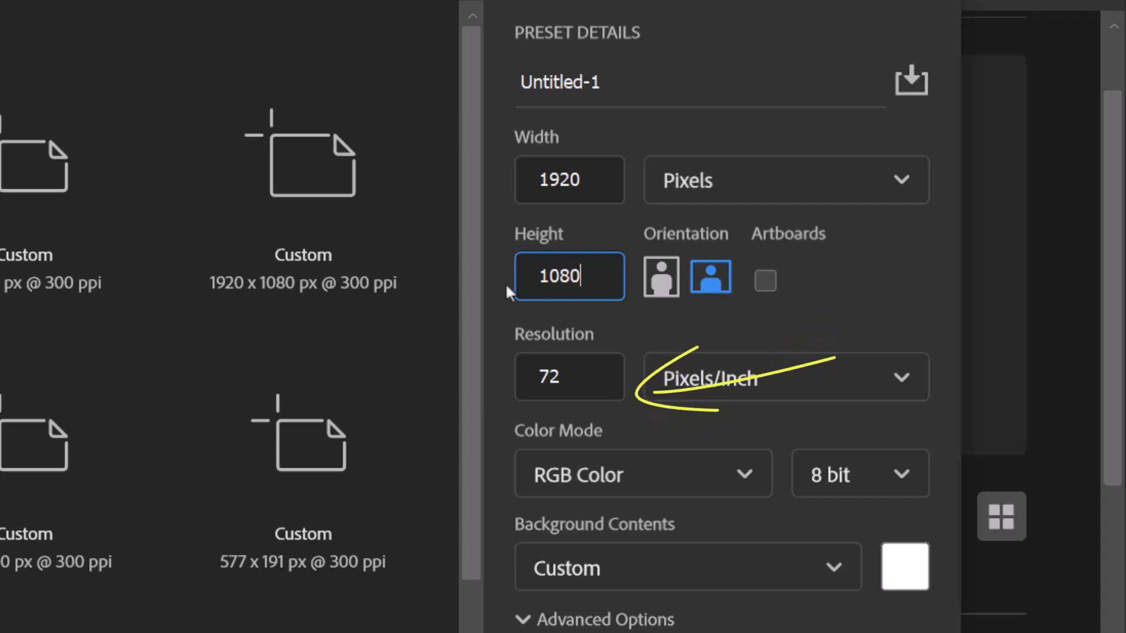
left_click(663, 277)
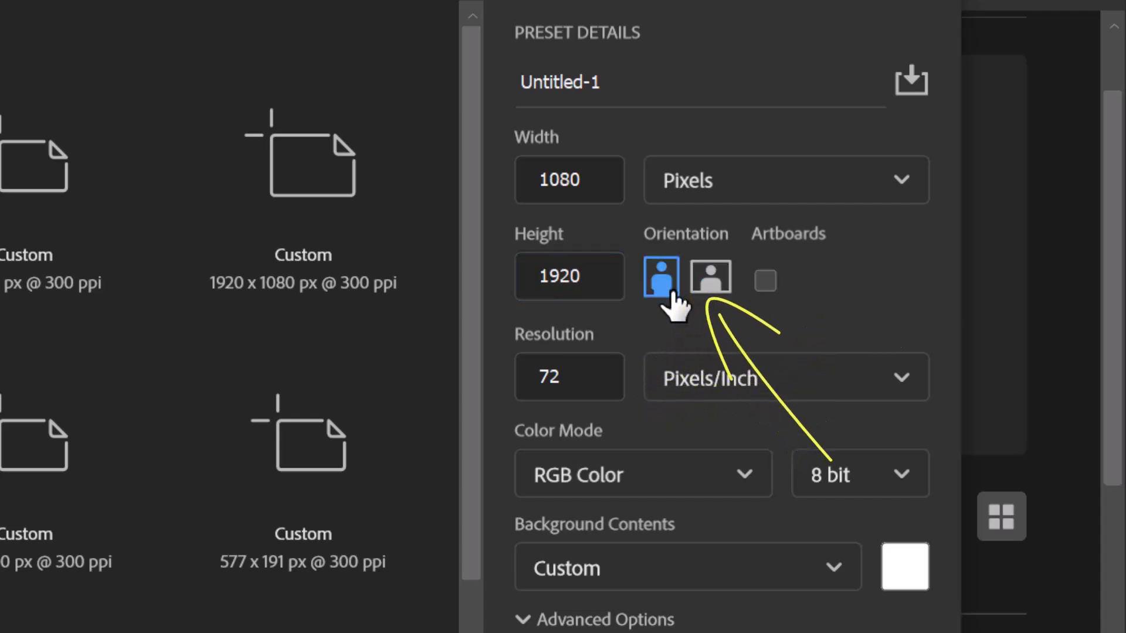
left_click(710, 281)
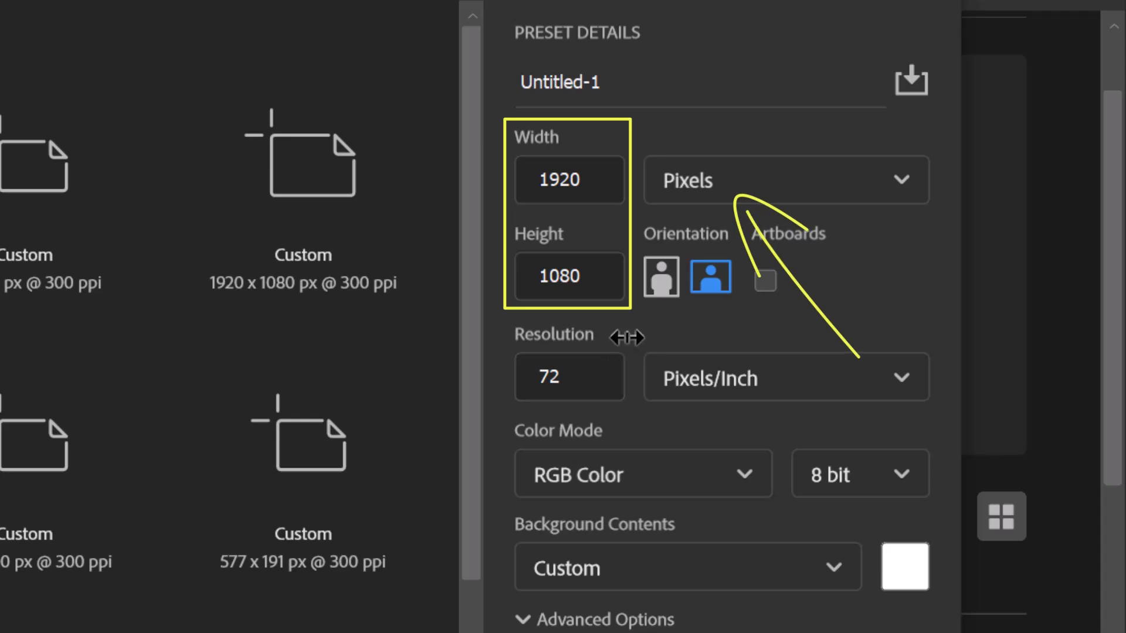
- Set the new document's resolution to 300 pixels/inch, keep pixels as the size unit, and create it
double_click(576, 386)
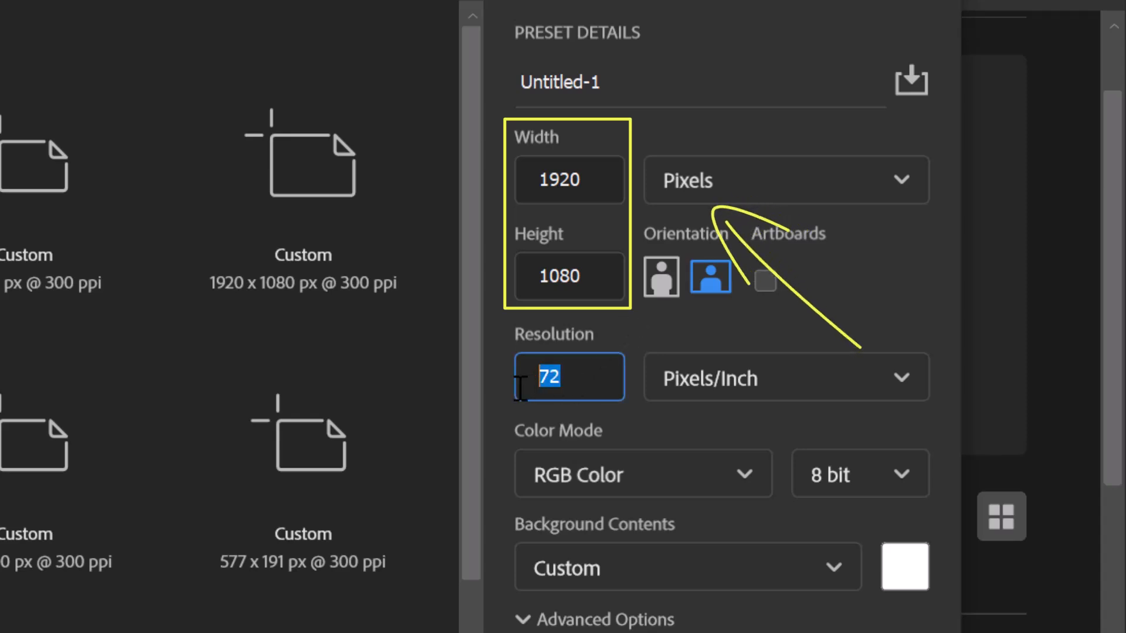
type("300")
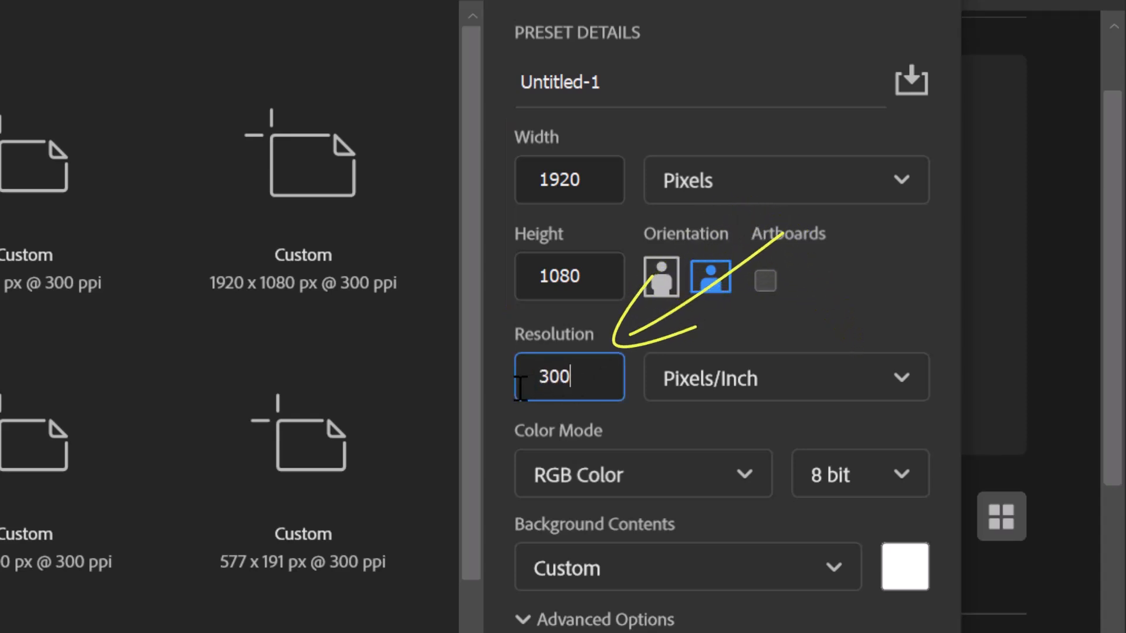
left_click(892, 320)
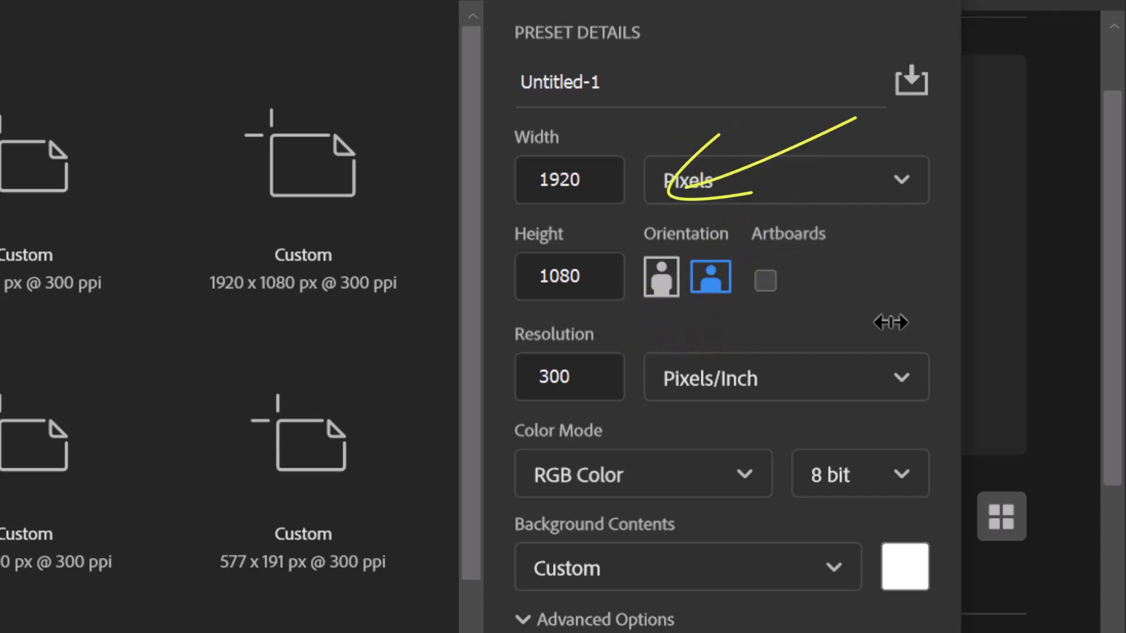
left_click(901, 182)
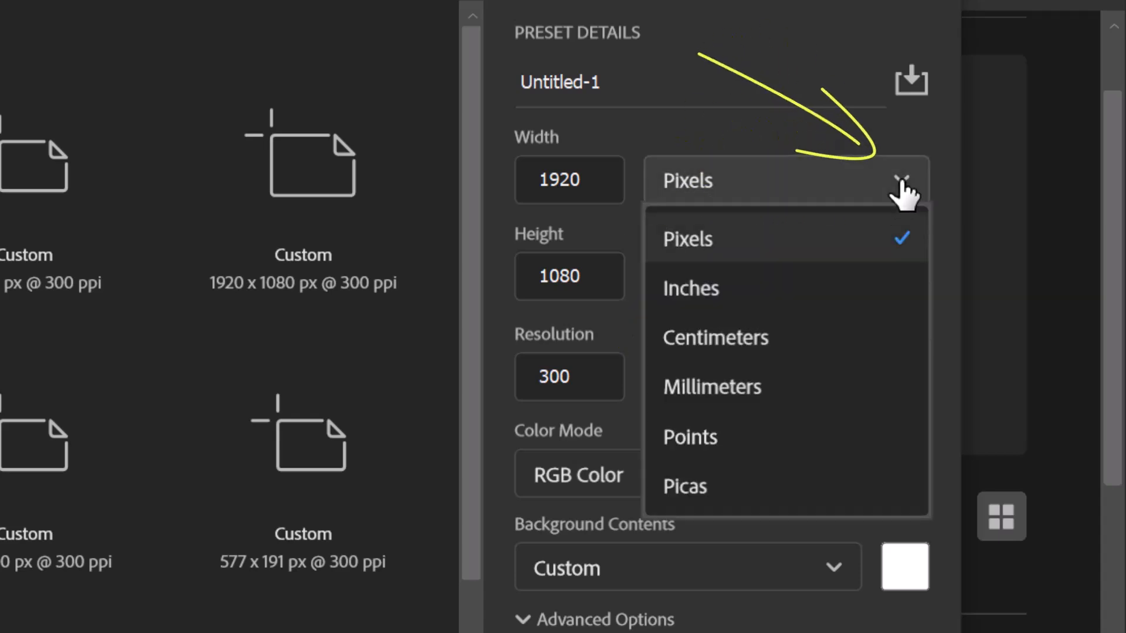
left_click(890, 249)
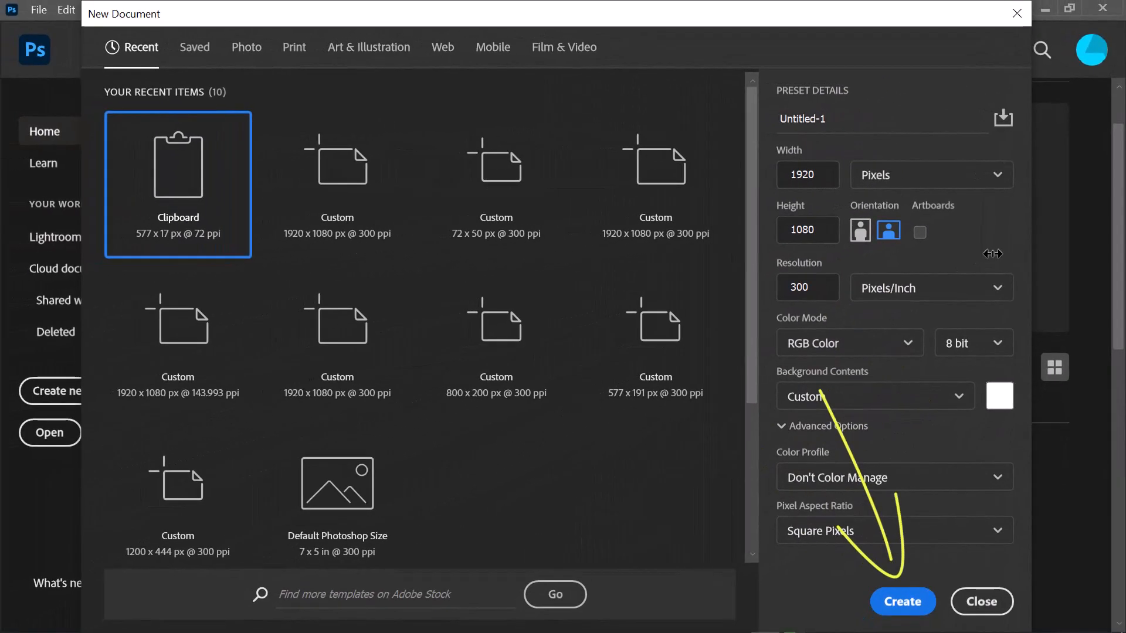
left_click(902, 602)
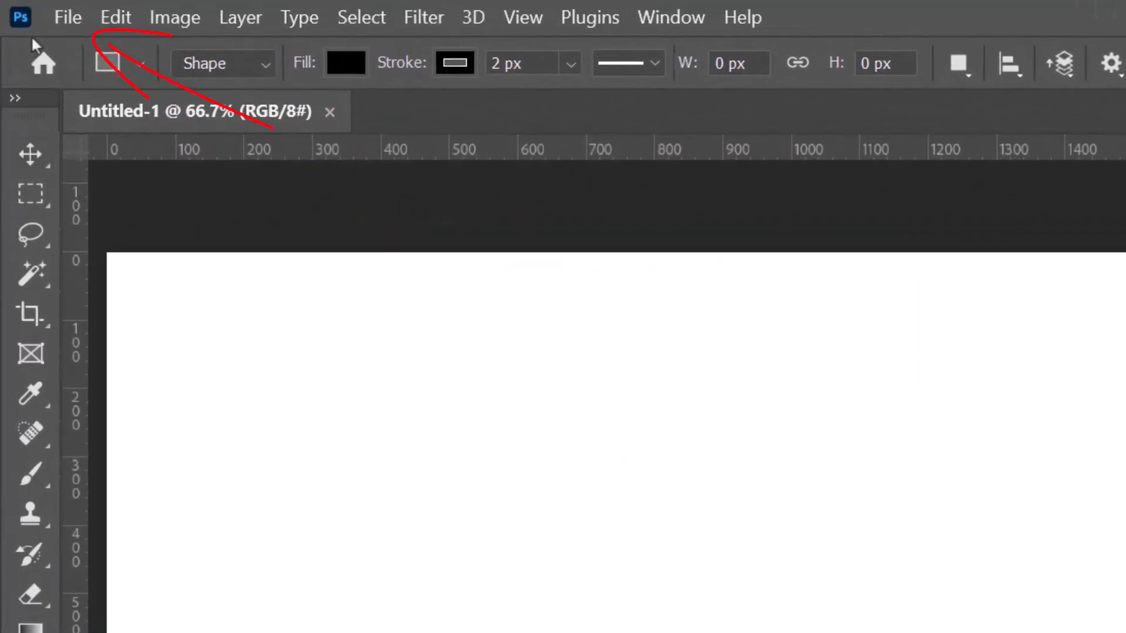
- Check which file formats are available when saving the document on the computer with Save As
left_click(64, 17)
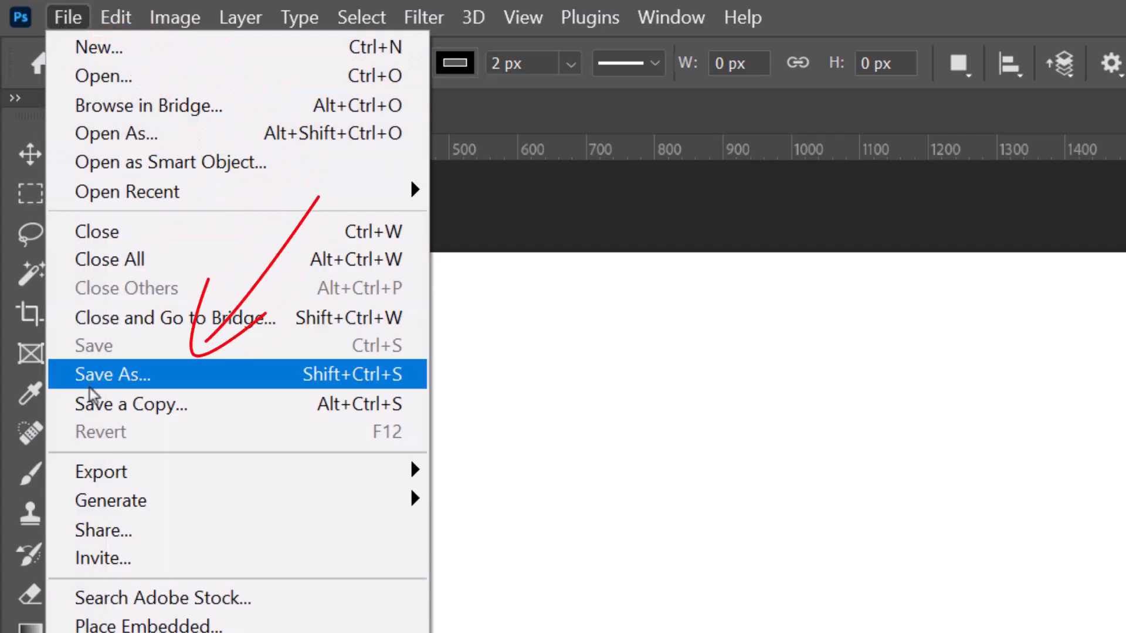
left_click(96, 404)
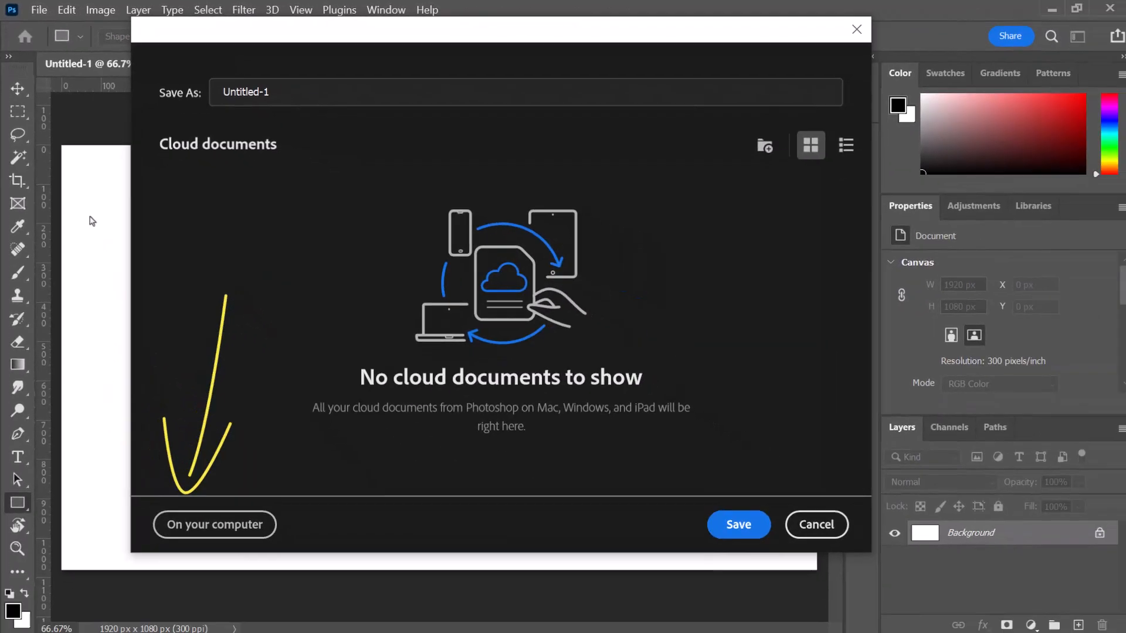
left_click(249, 528)
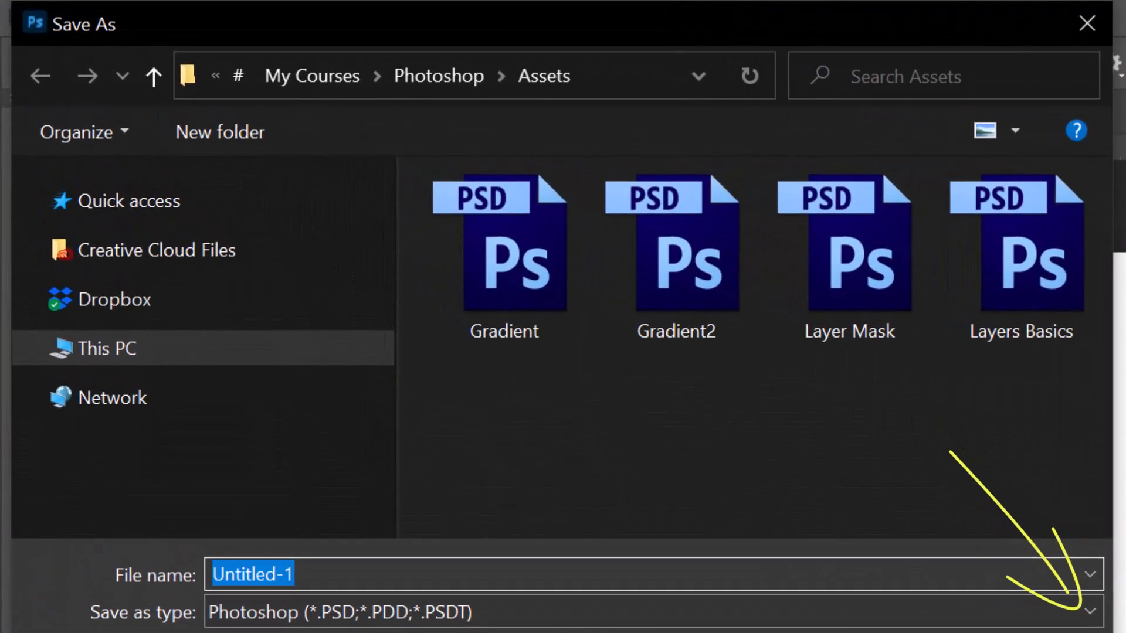
left_click(990, 558)
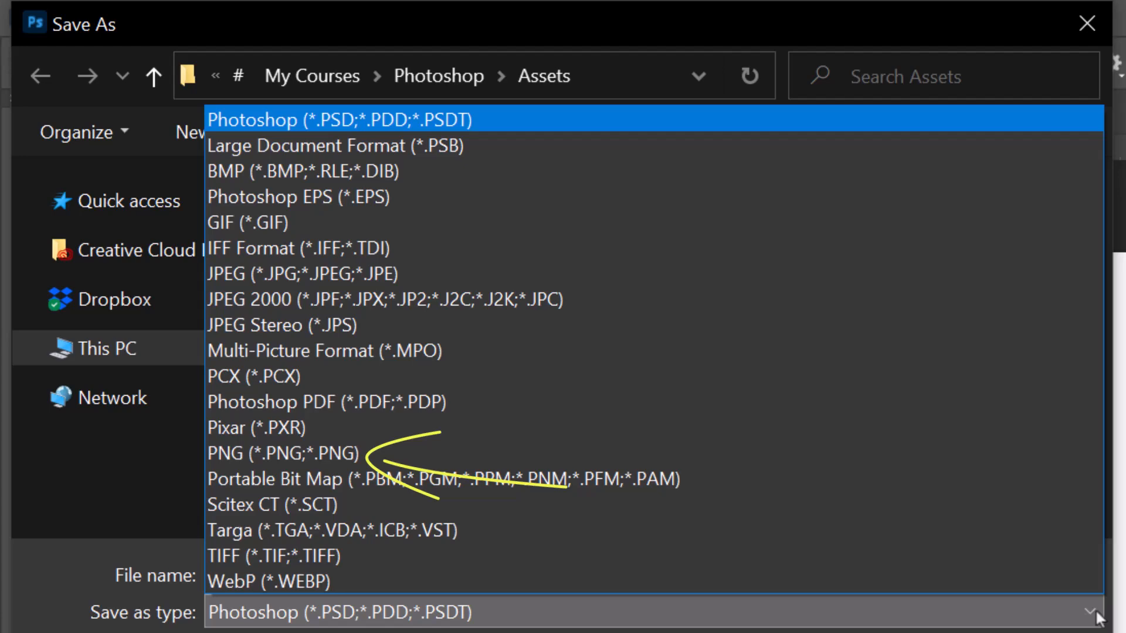
left_click(1095, 613)
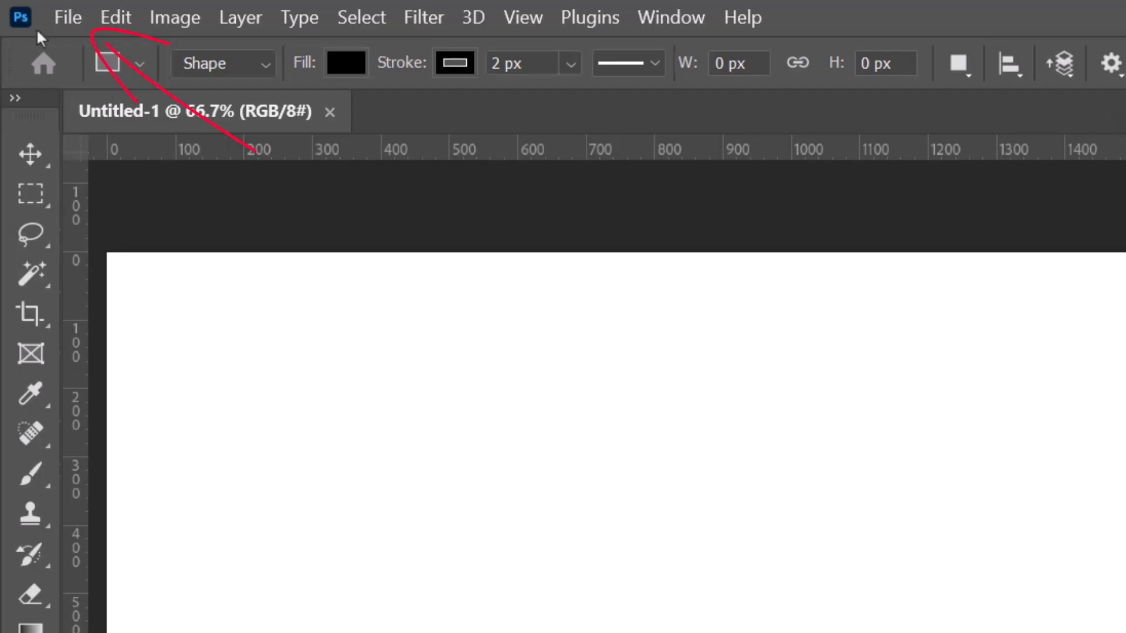
- Check which image formats Export As offers for the document
left_click(67, 17)
mouse_move(193, 496)
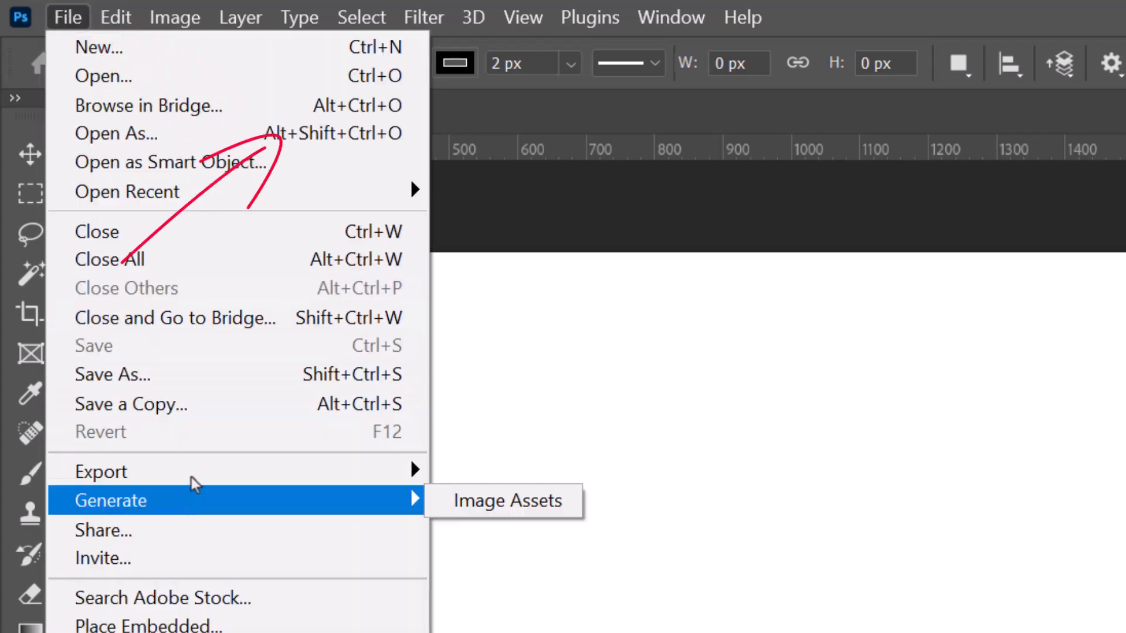
mouse_move(194, 475)
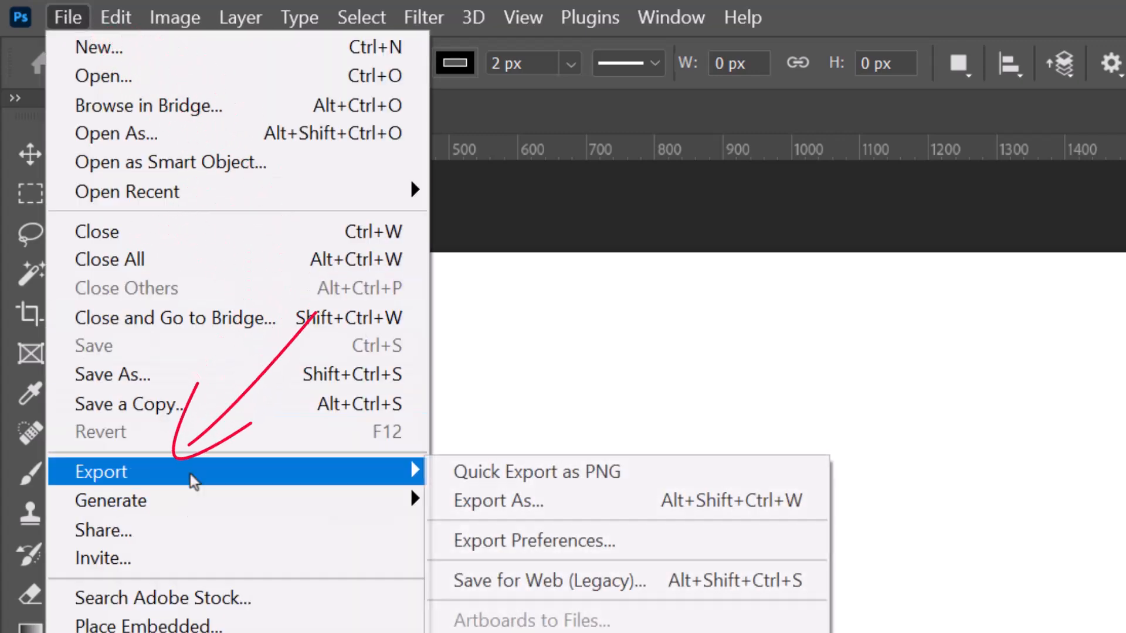
left_click(505, 500)
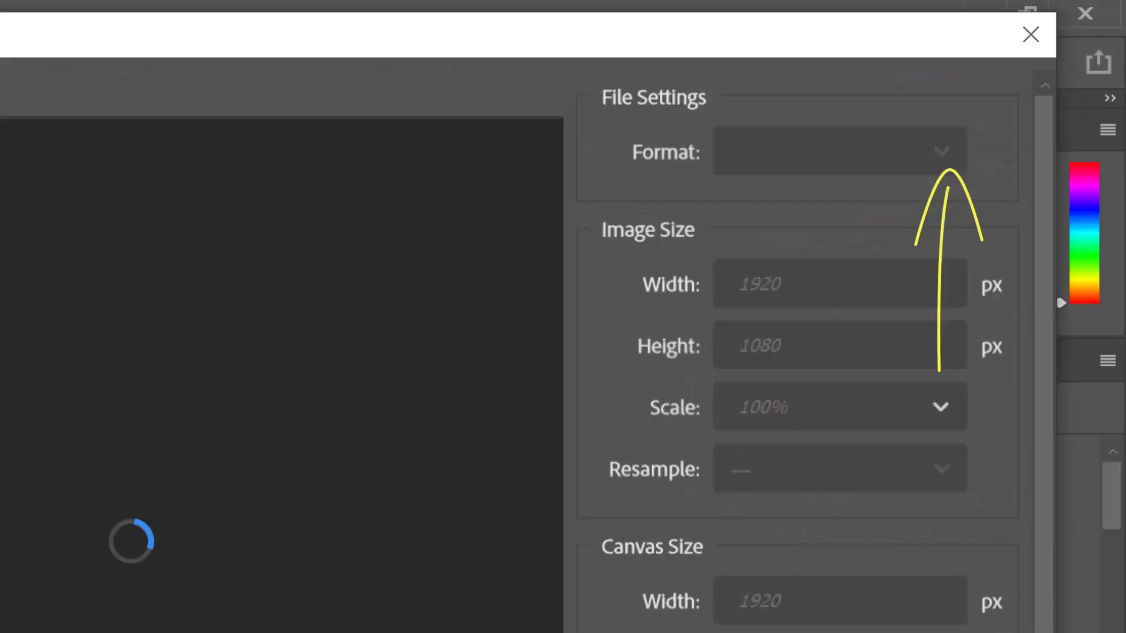
left_click(941, 168)
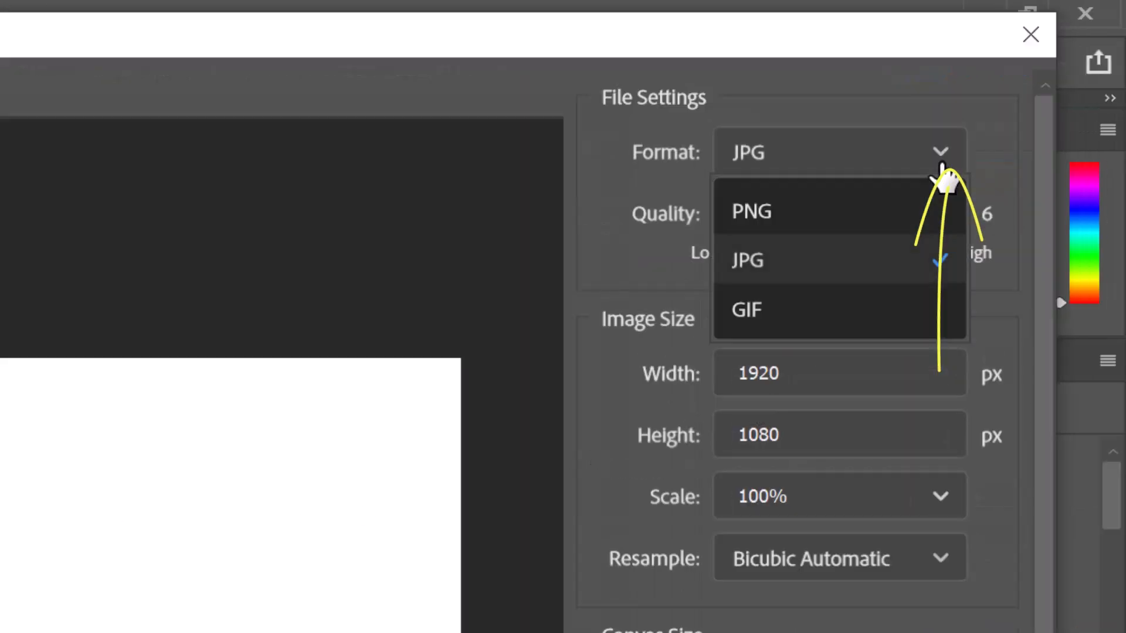
left_click(460, 477)
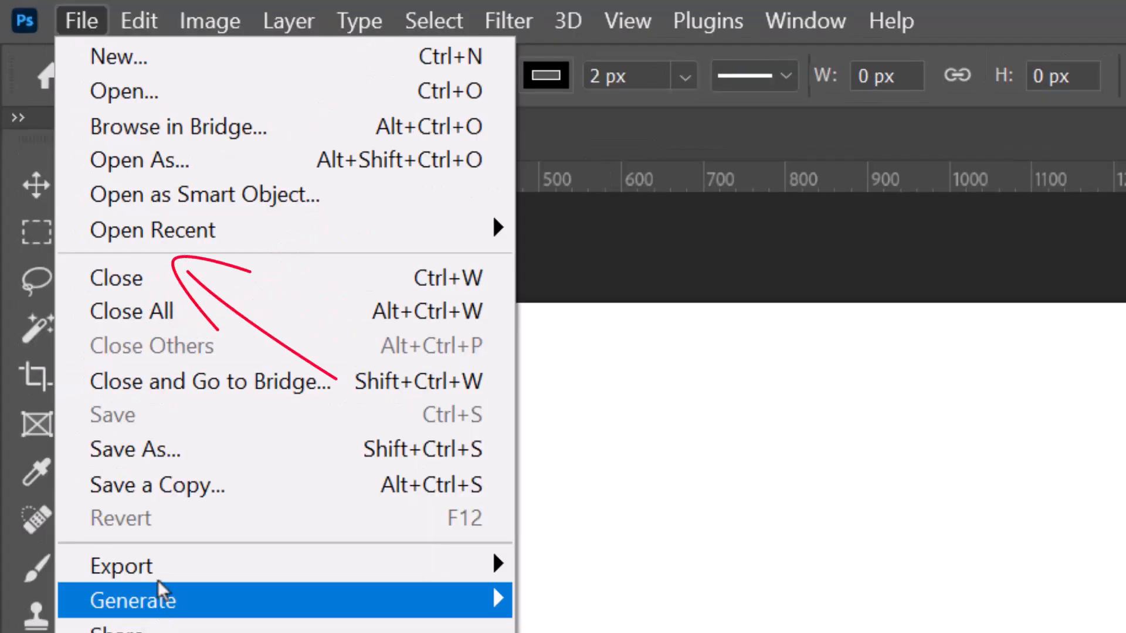
mouse_move(135, 484)
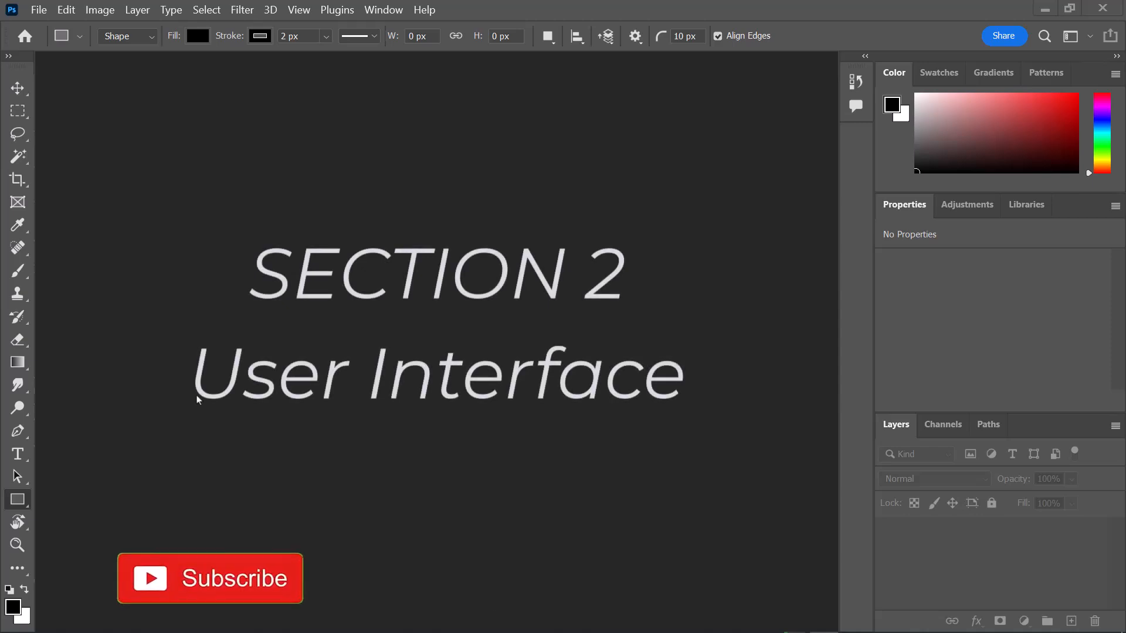
- Open the sea image from the Assets folder
key("g")
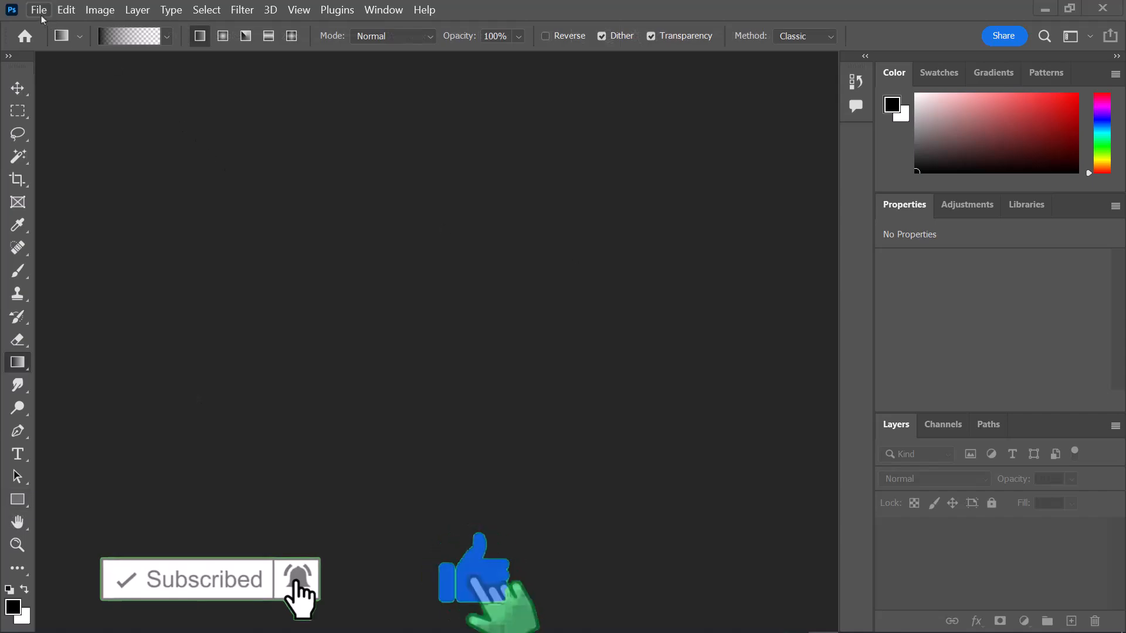
left_click(40, 14)
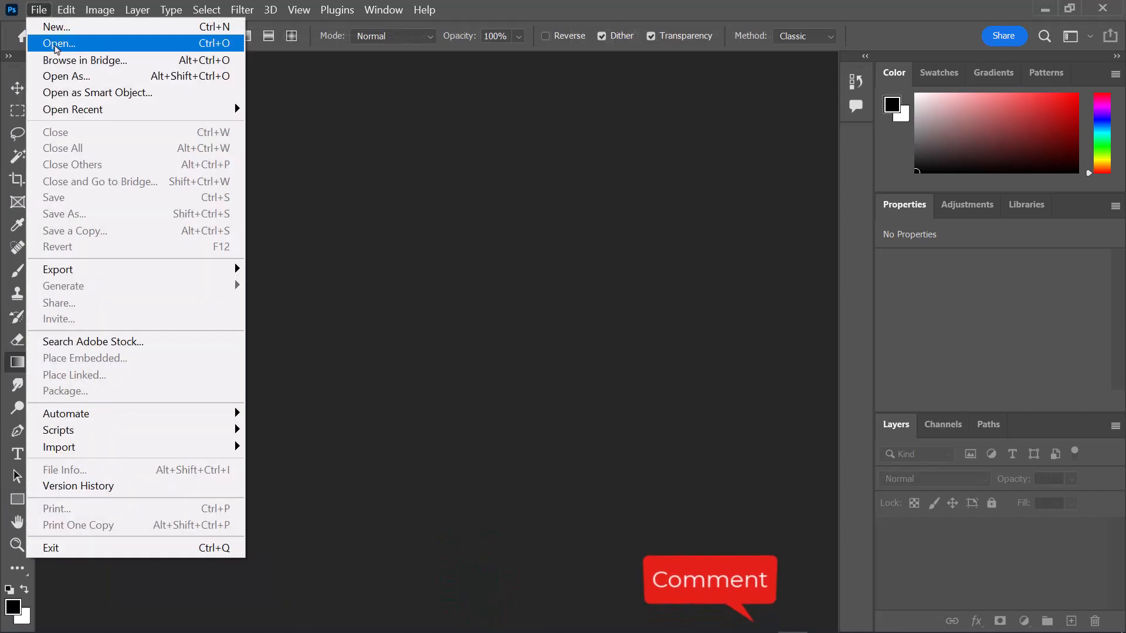
left_click(57, 44)
scroll(455, 292, "down", 2)
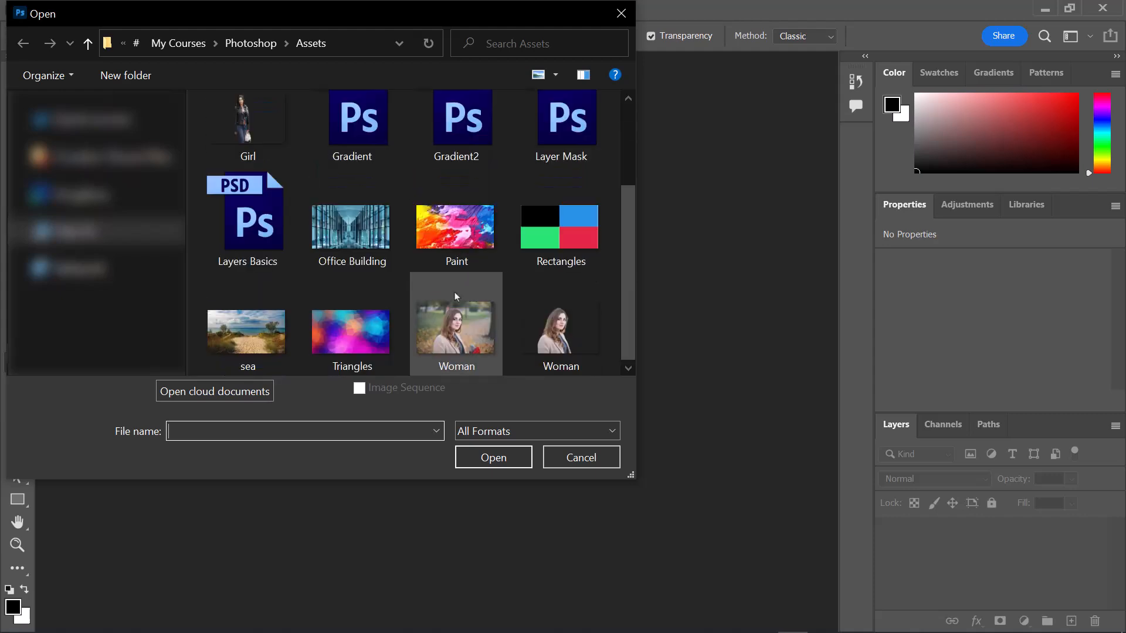
left_click(246, 331)
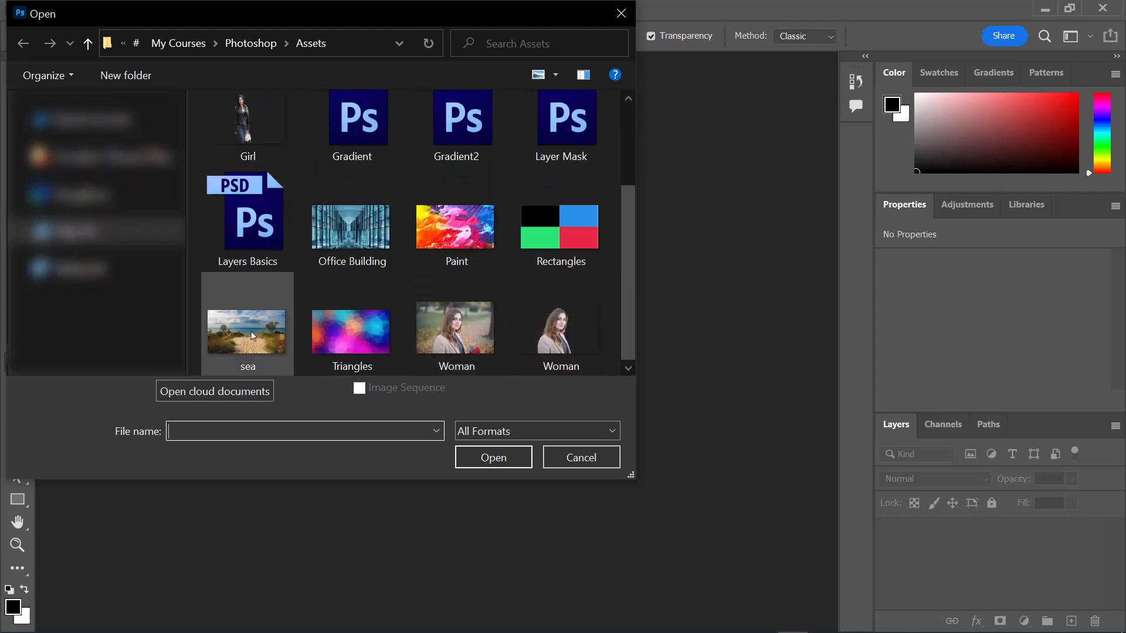
left_click(505, 467)
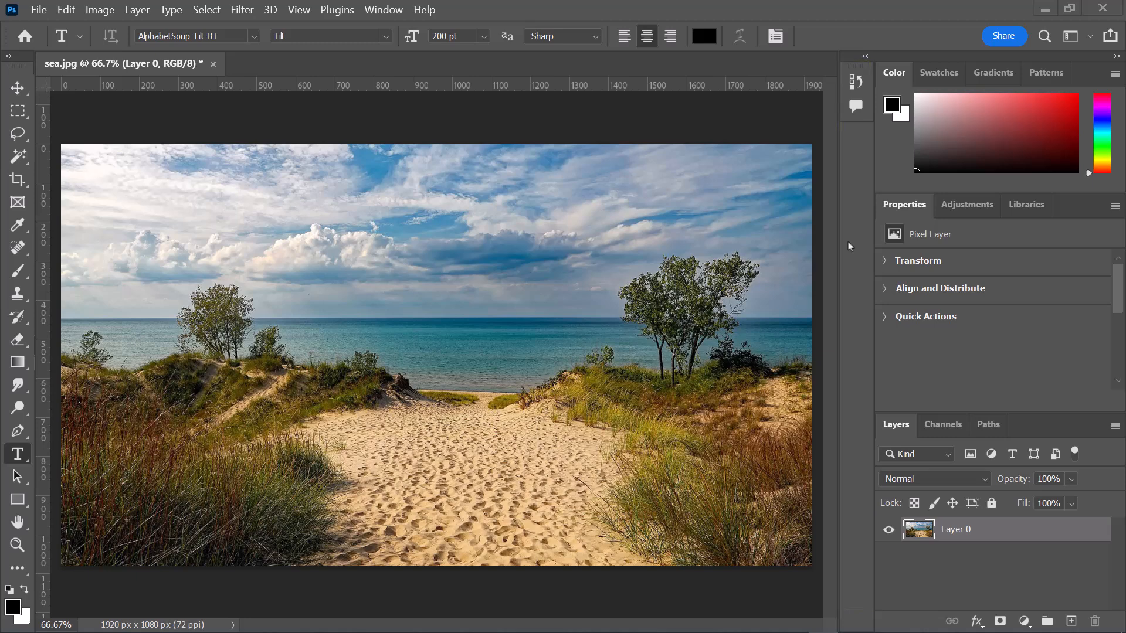
- Hide the Layers panel from the workspace
left_click(363, 8)
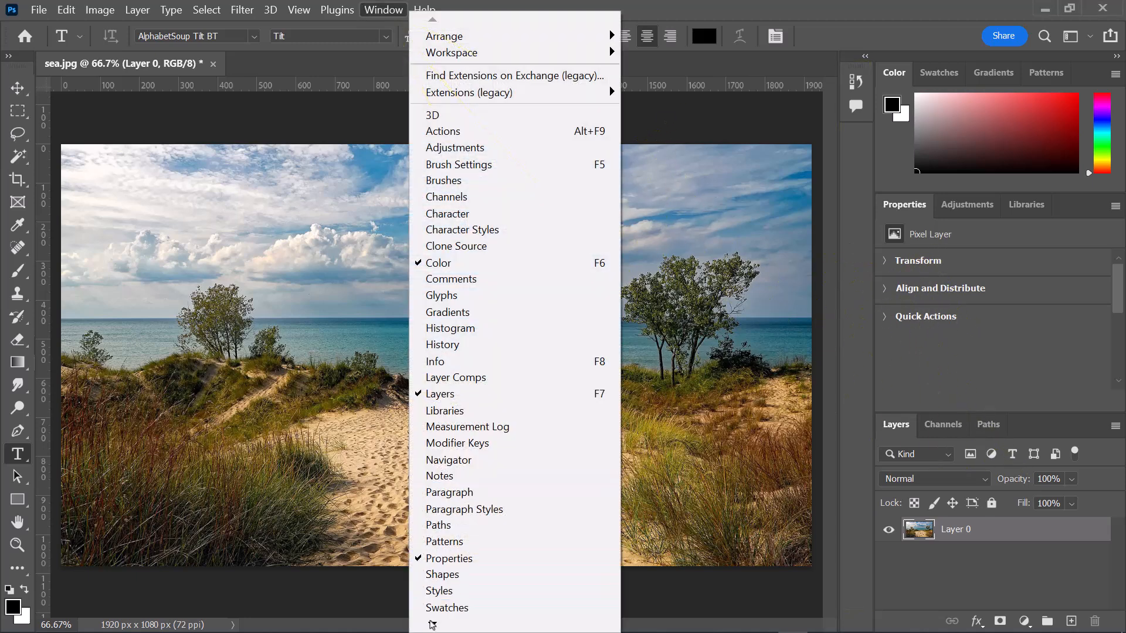
mouse_move(432, 625)
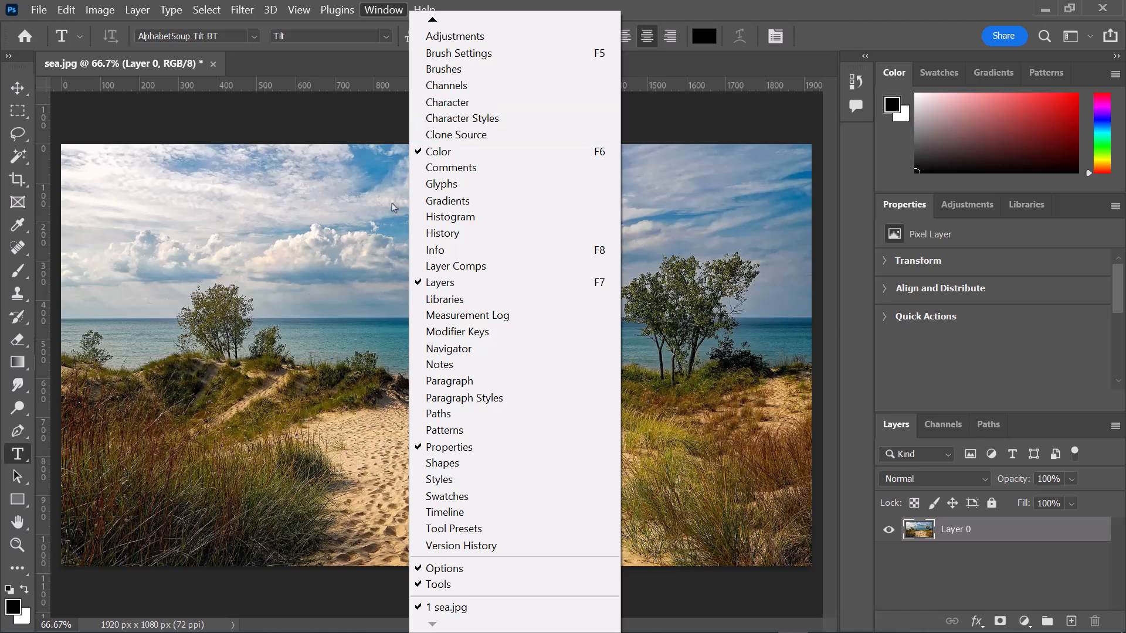
left_click(417, 283)
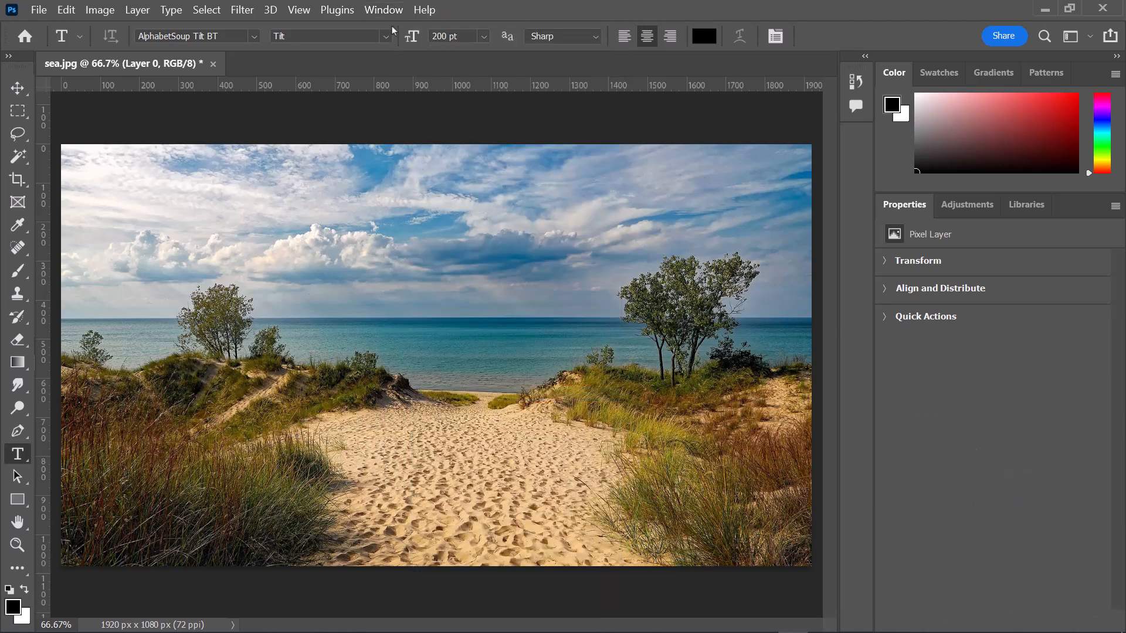
- Show the Layers panel in the workspace again and set the foreground color to bright red
left_click(373, 12)
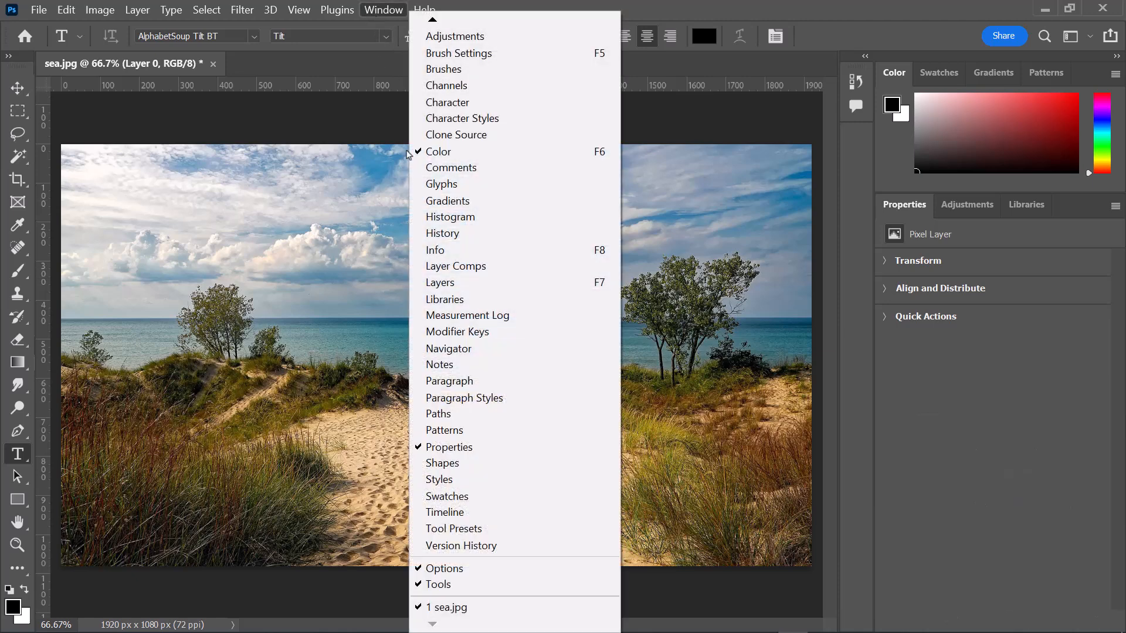
left_click(468, 282)
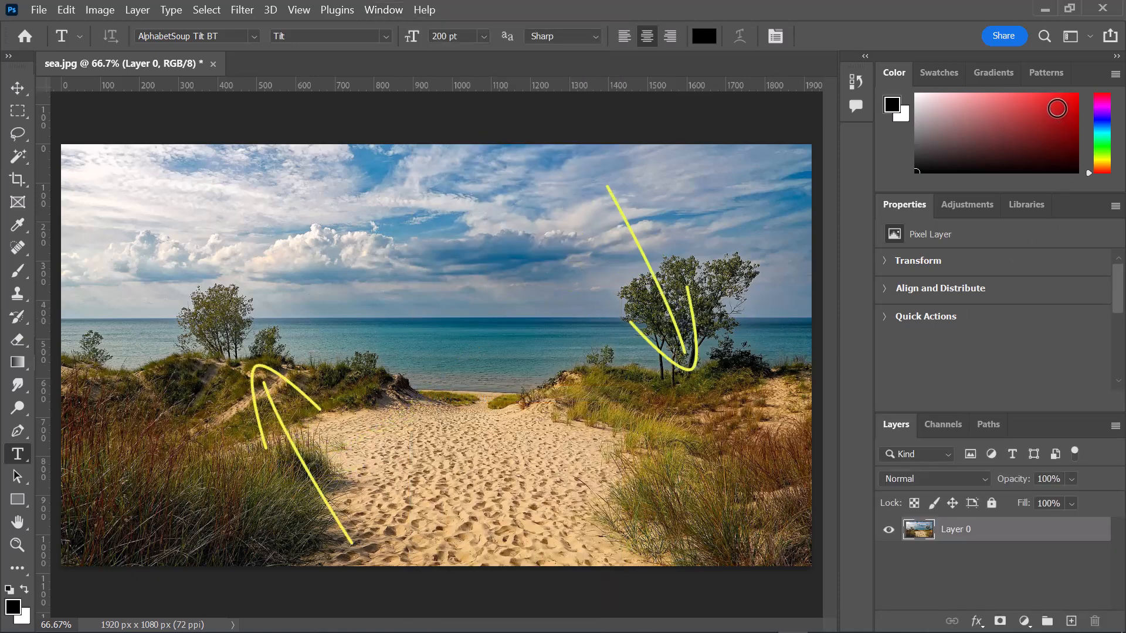
left_click(1073, 96)
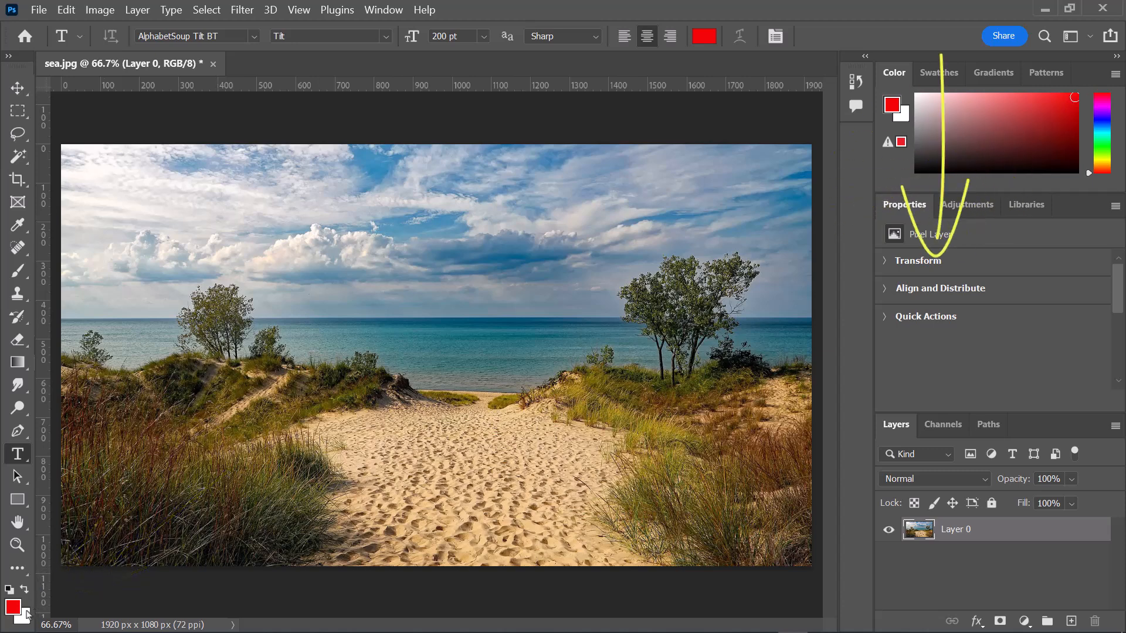
- Reset the Essentials workspace to its default panel layout
left_click(1070, 36)
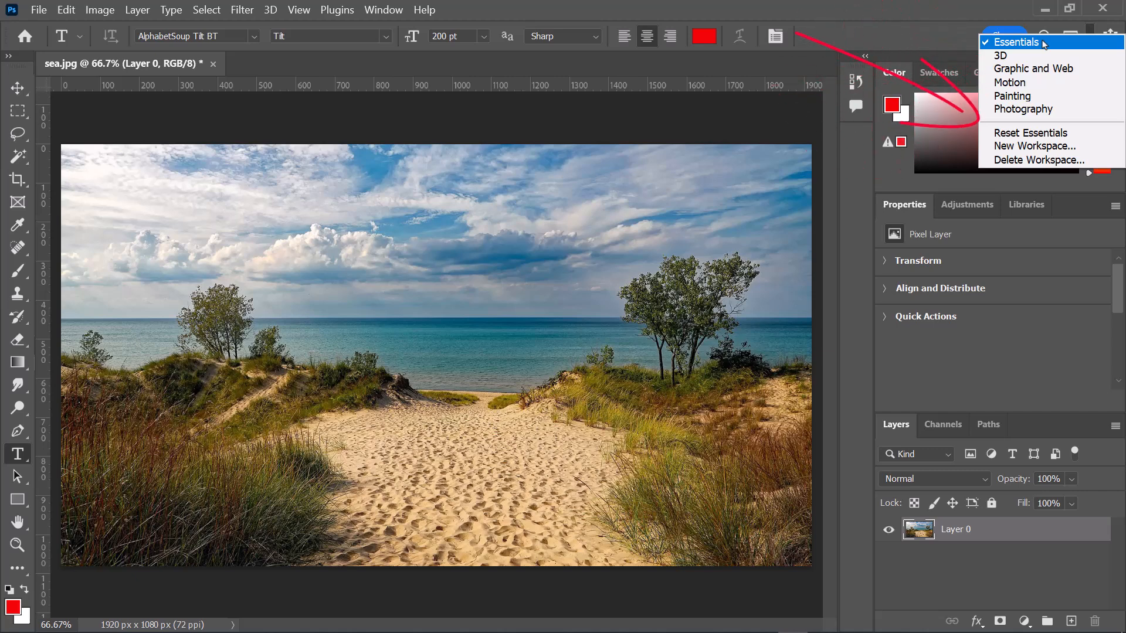
left_click(1043, 136)
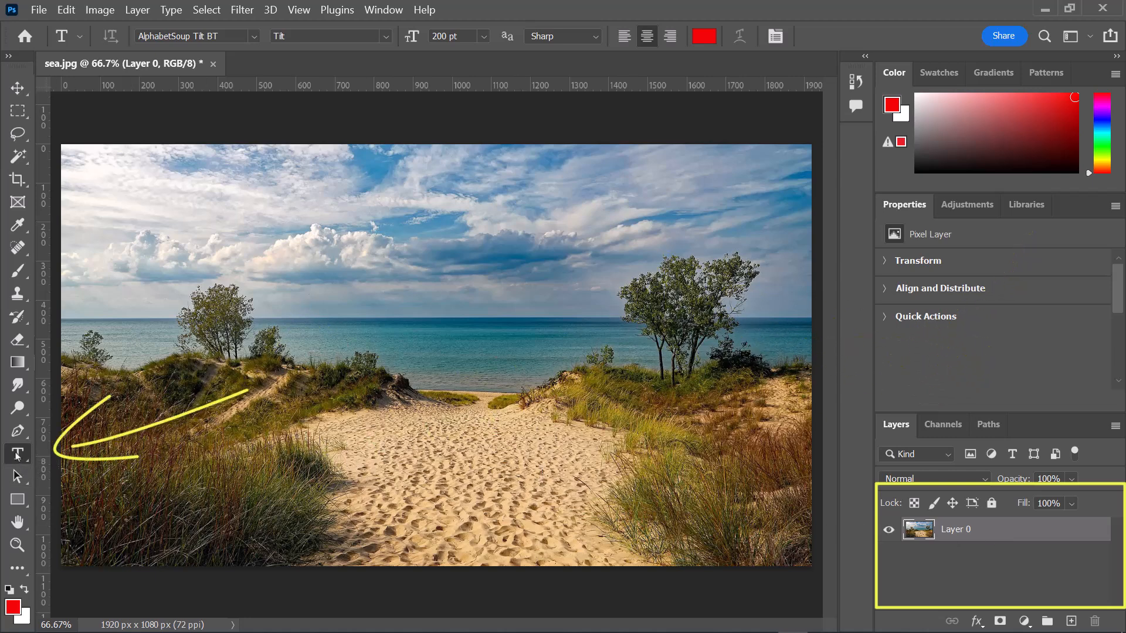
- Add the text HELLO over the sky as a new type layer and move it down fully inside the image
left_click(409, 188)
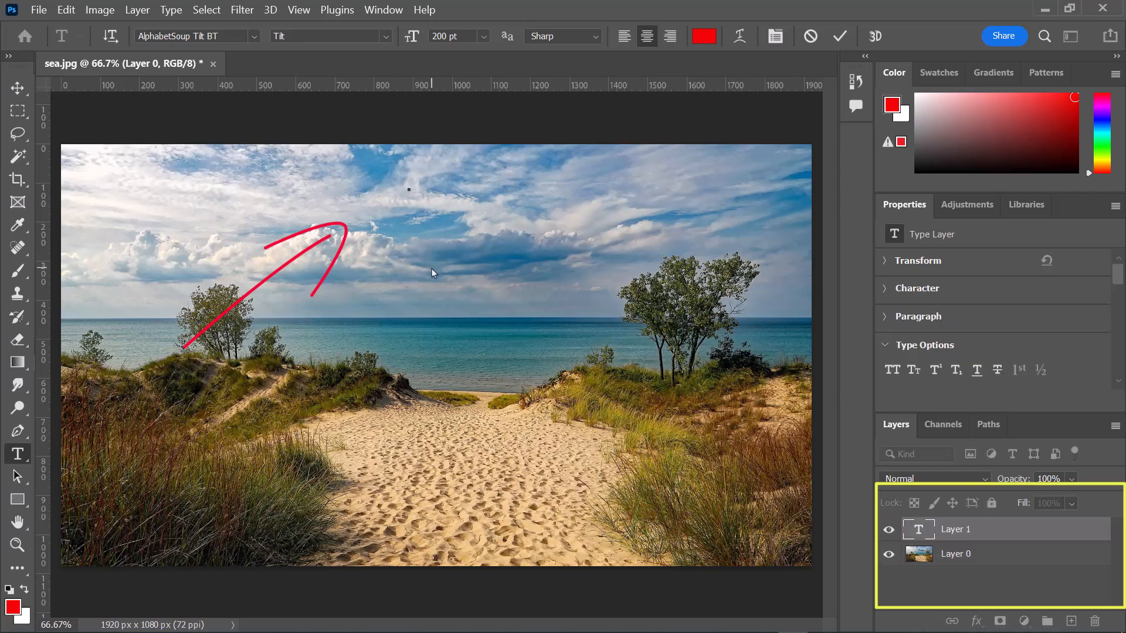
type("HELLO")
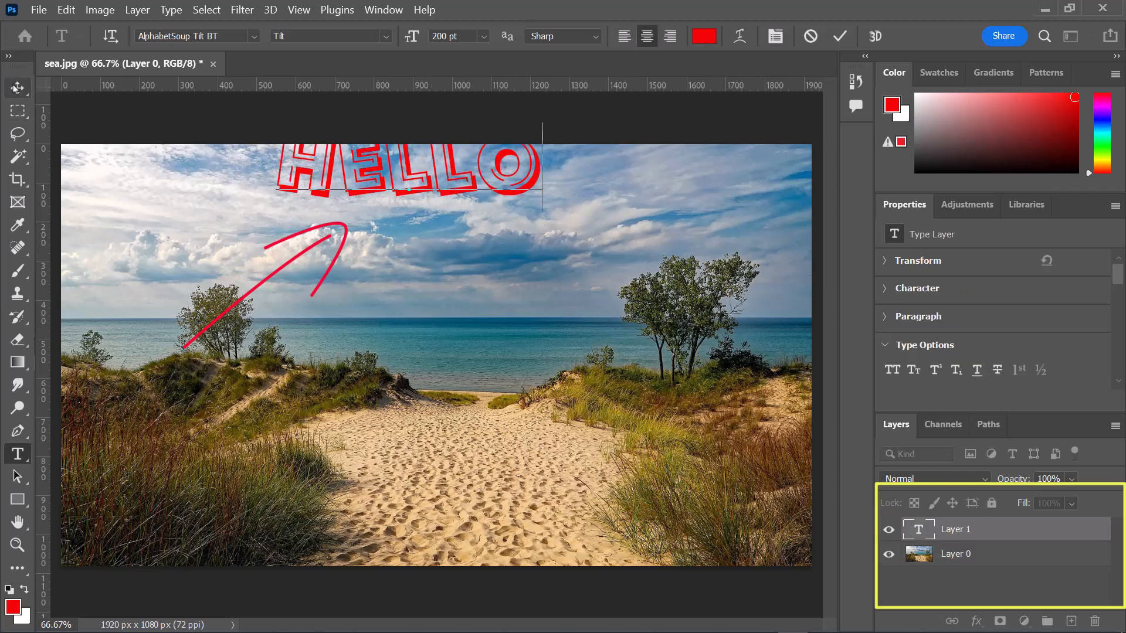
key("ctrl+Return")
key("v")
left_click_drag(434, 163, 441, 215)
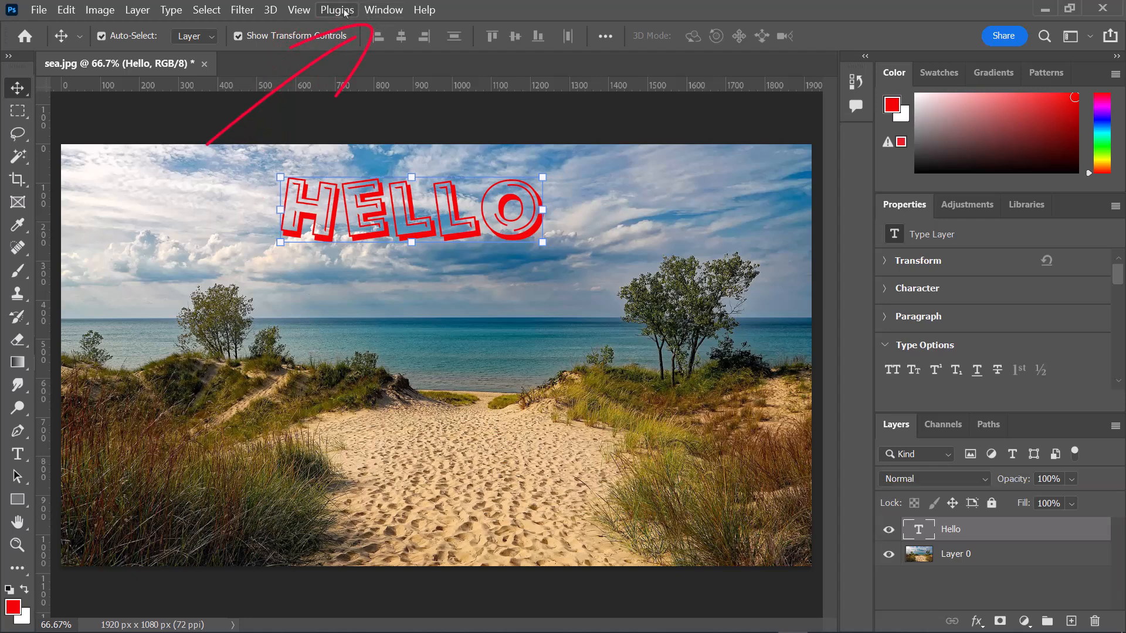
- Hide the Layers panel from the workspace and bring it back
left_click(381, 15)
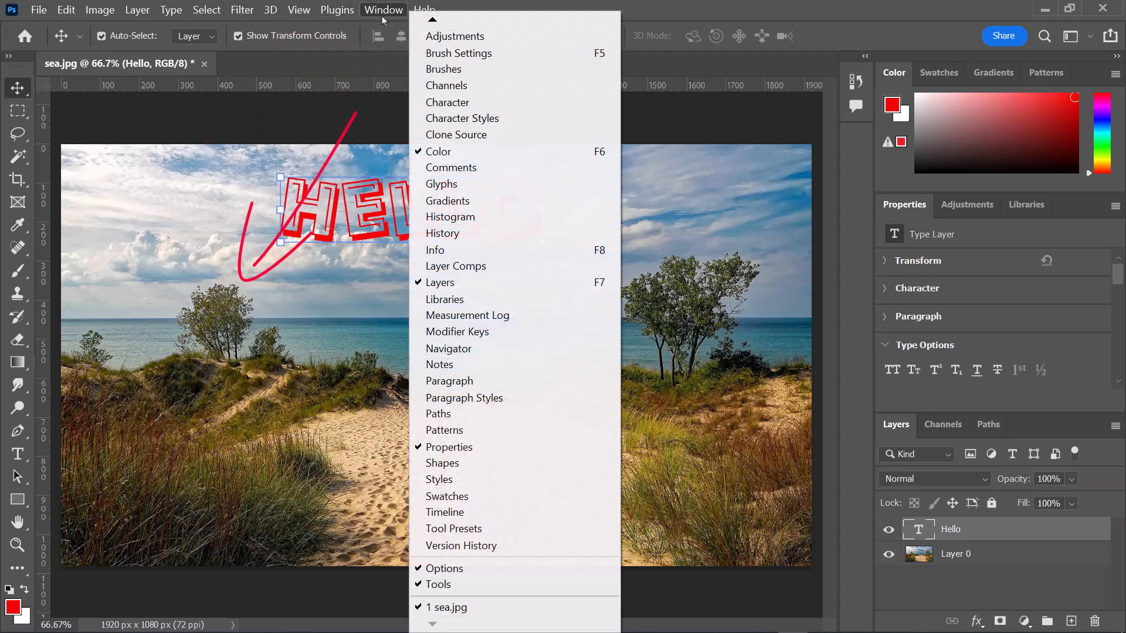
left_click(430, 283)
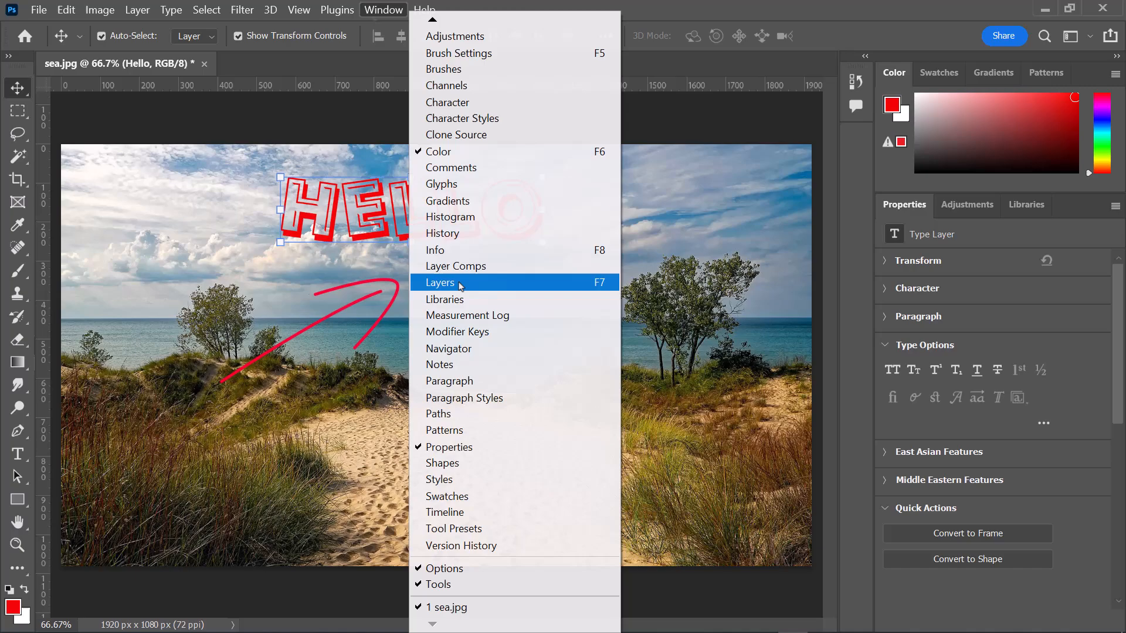
left_click(461, 284)
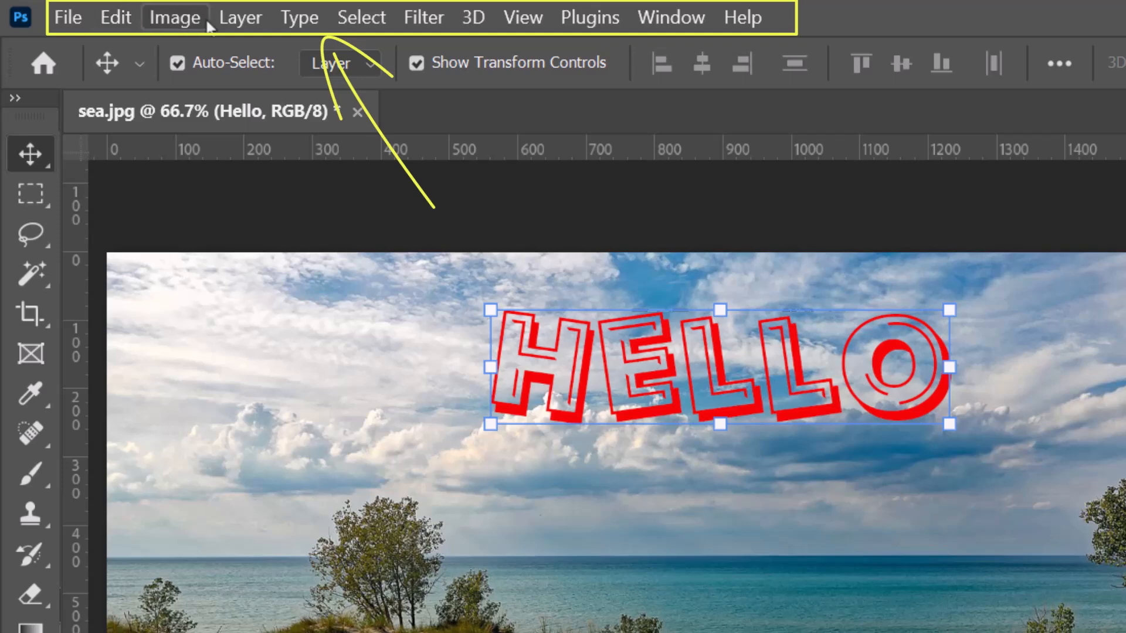
- Check which color modes are available for the image
left_click(164, 18)
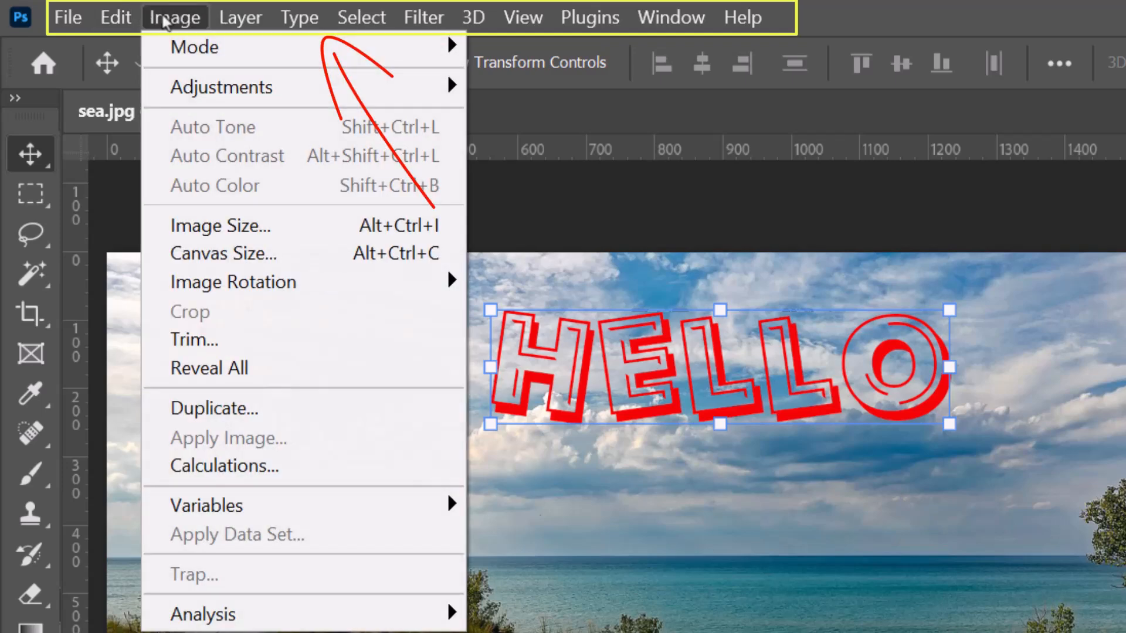
mouse_move(289, 46)
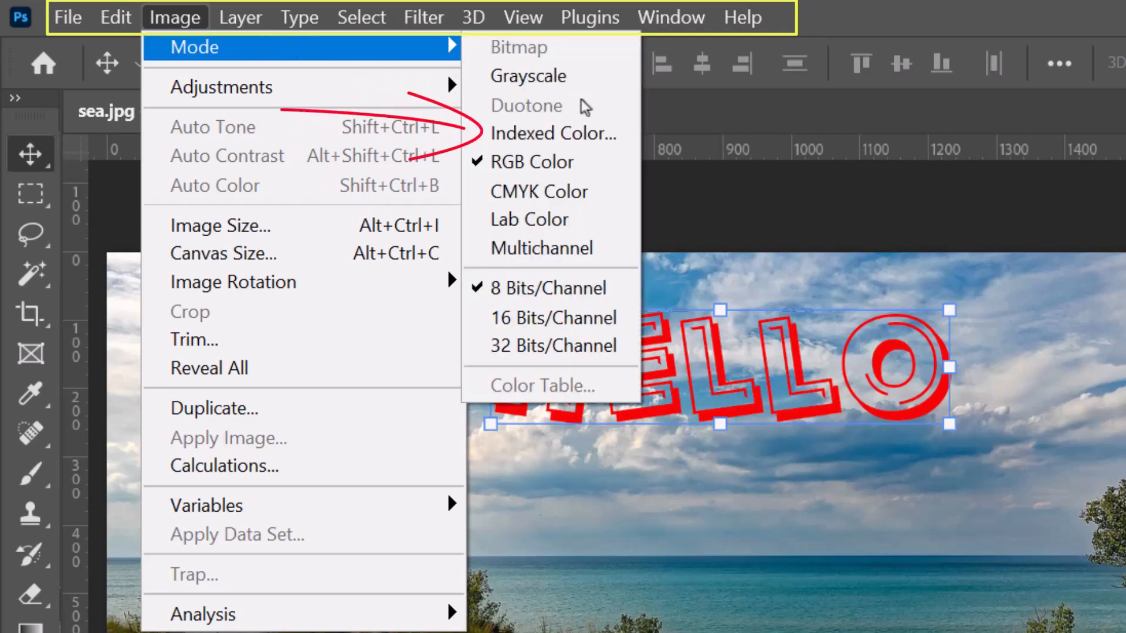
- Switch the tools to a two-column layout and back to a single column
left_click(17, 98)
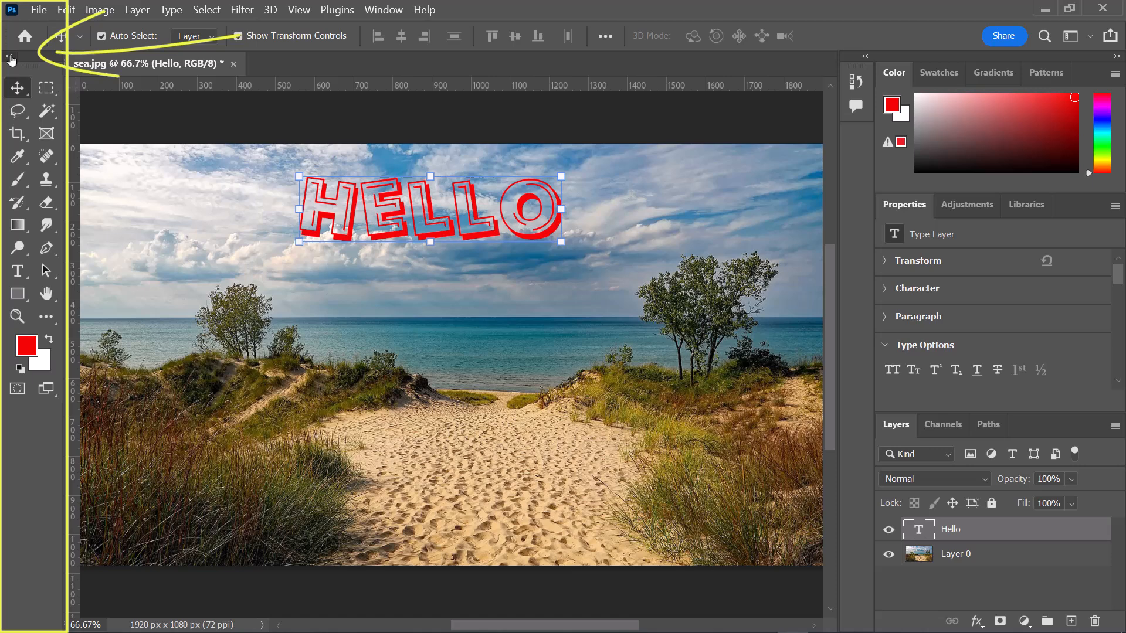
left_click(8, 57)
left_click(10, 56)
left_click(10, 57)
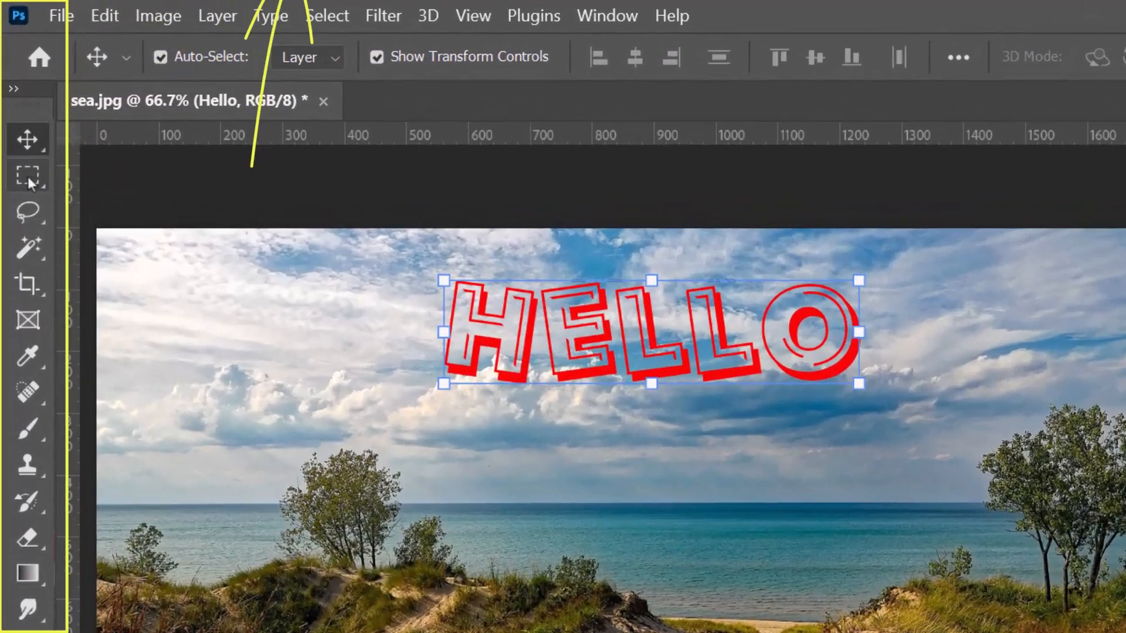
- Activate the Rectangular Marquee, Lasso, Magic Wand, Crop and Frame tools one after another to compare their options
left_click(18, 110)
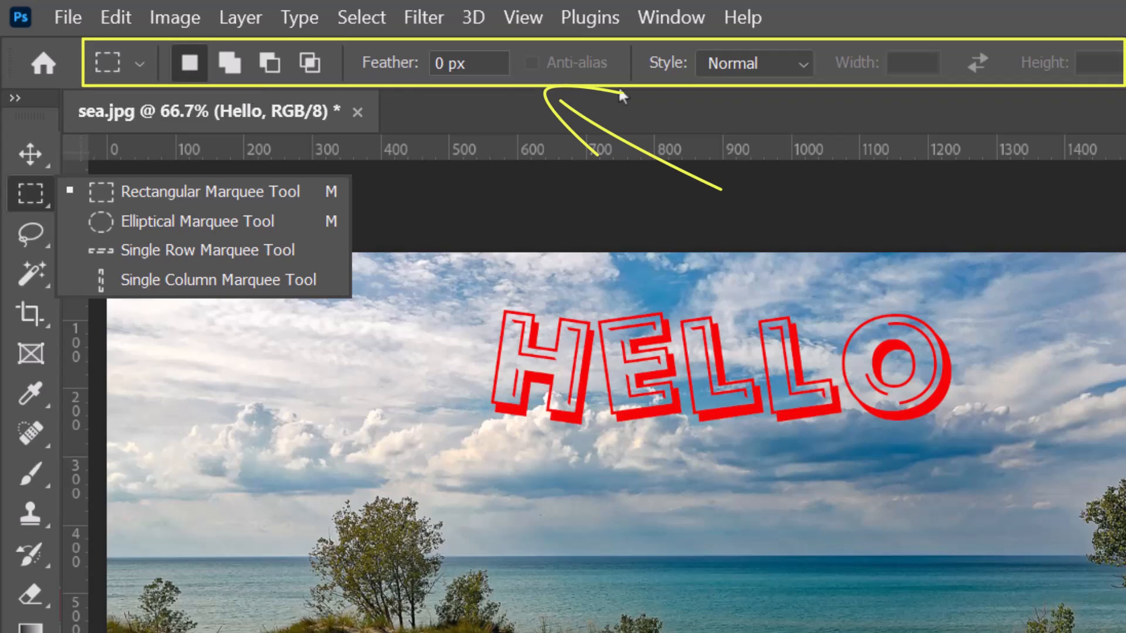
left_click(22, 234)
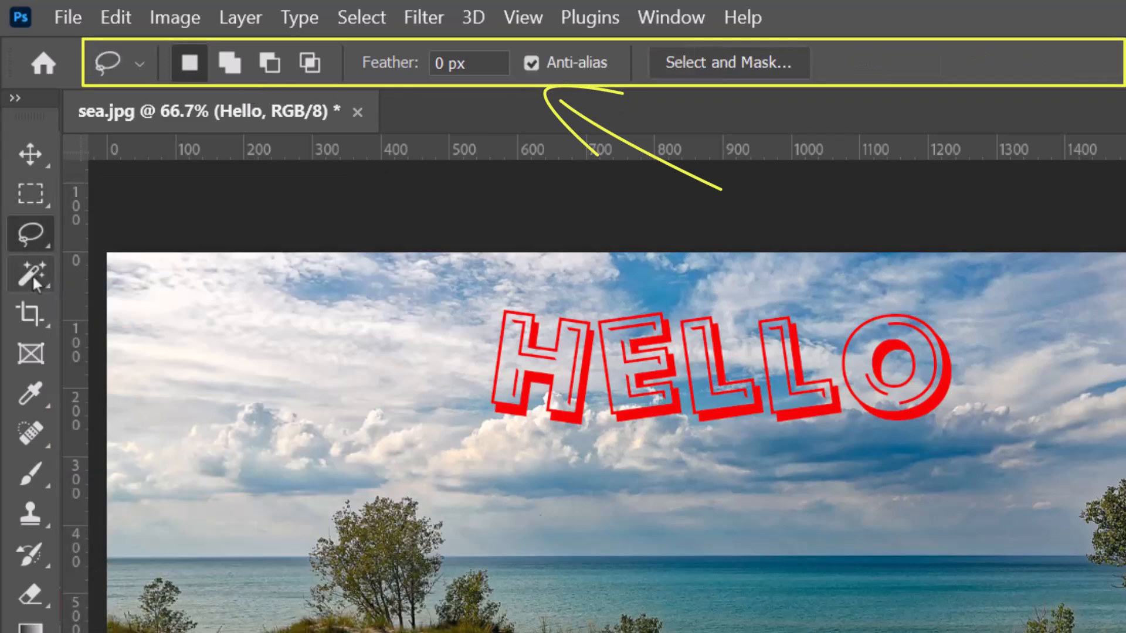
left_click(33, 275)
left_click(33, 315)
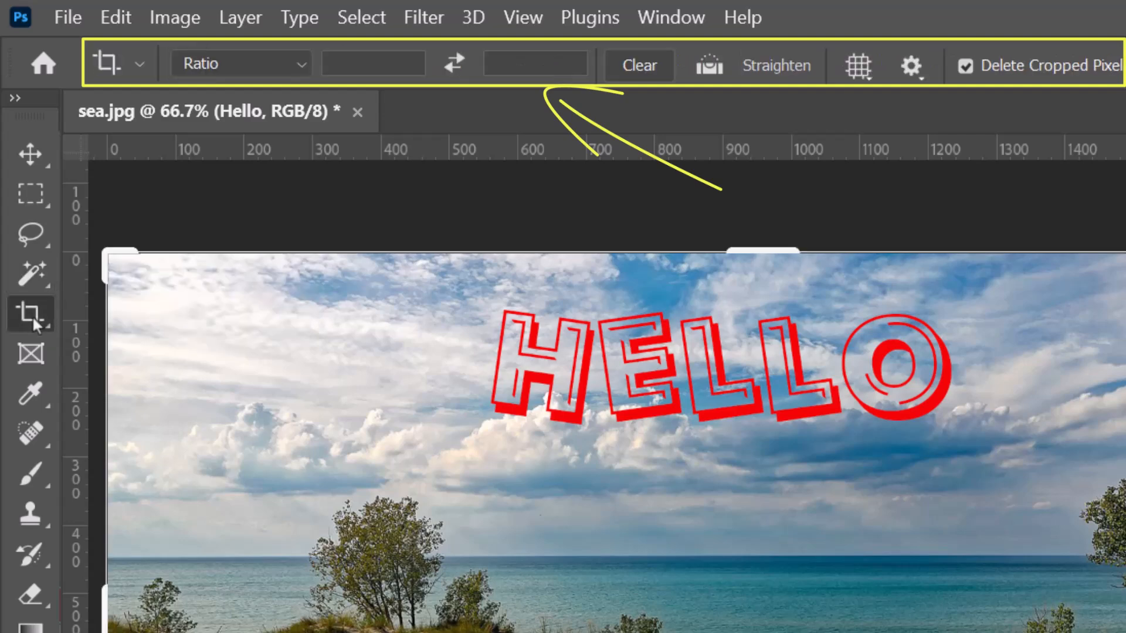
left_click(32, 353)
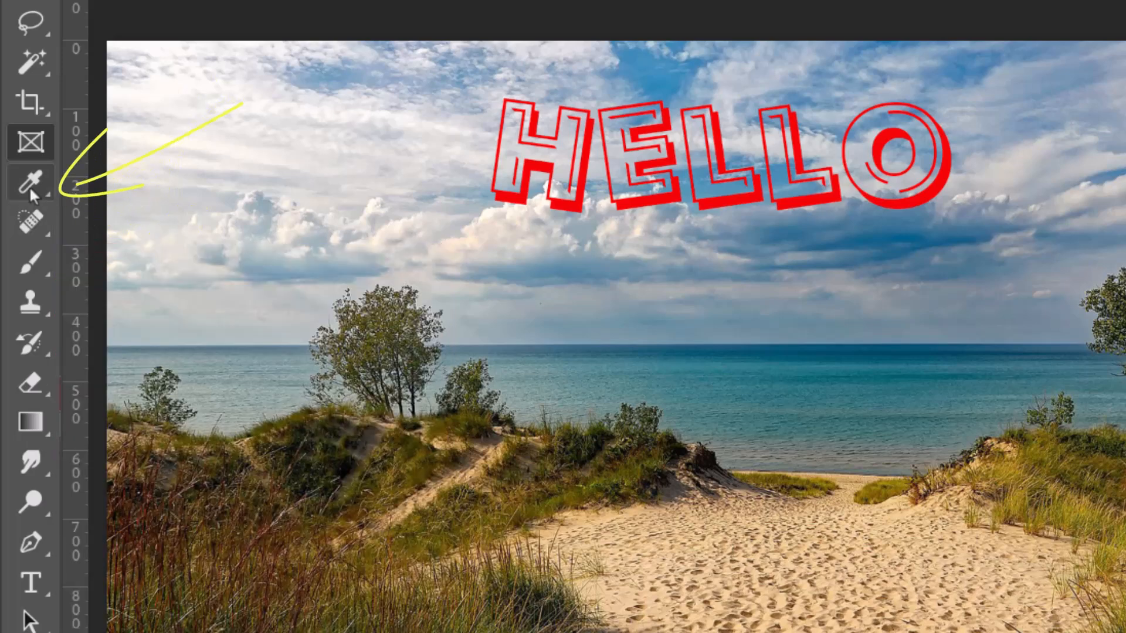
- Check which tools are grouped with the Eyedropper and activate the Gradient tool
left_click(29, 186)
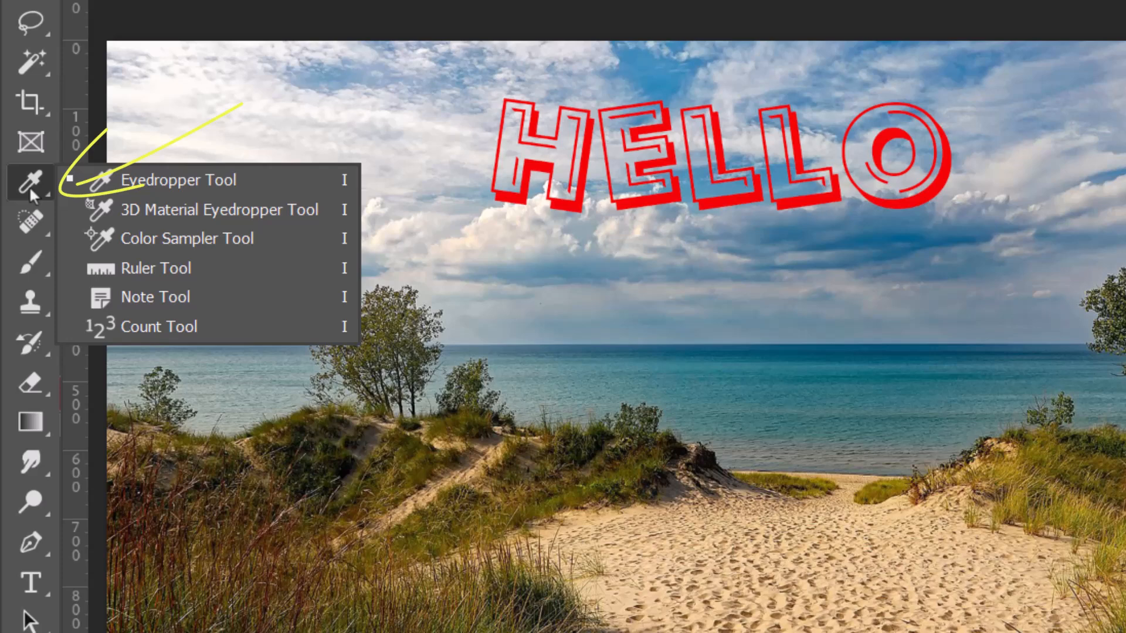
left_click(27, 418)
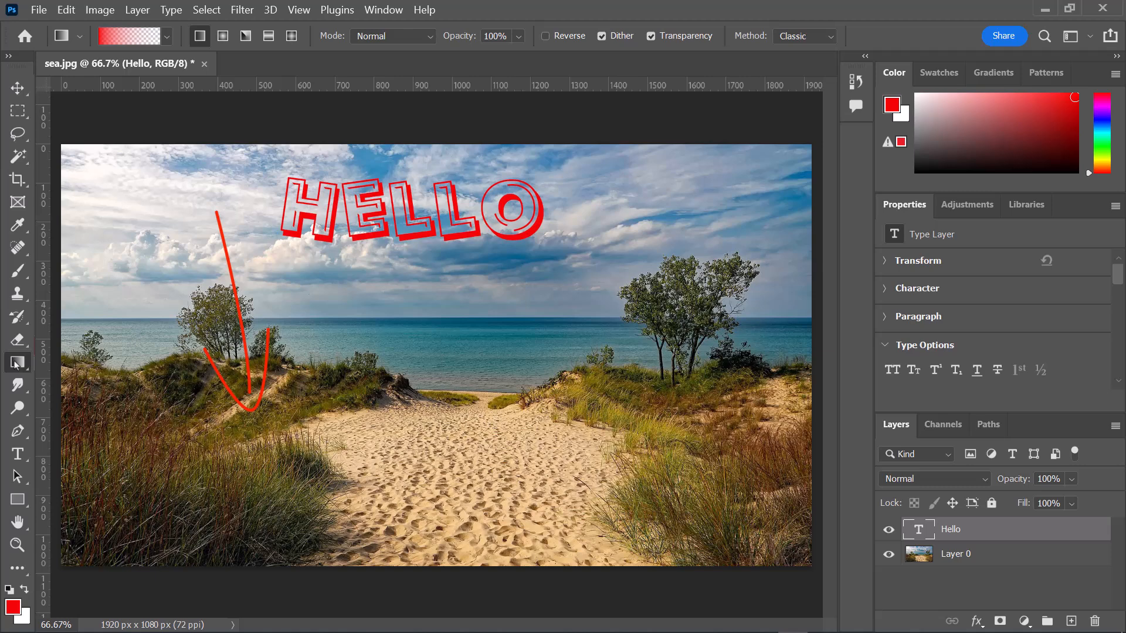
- Review the keyboard shortcuts assigned to Tools through to the end of the list in the shortcut settings
key("shift+ctrl+alt+k")
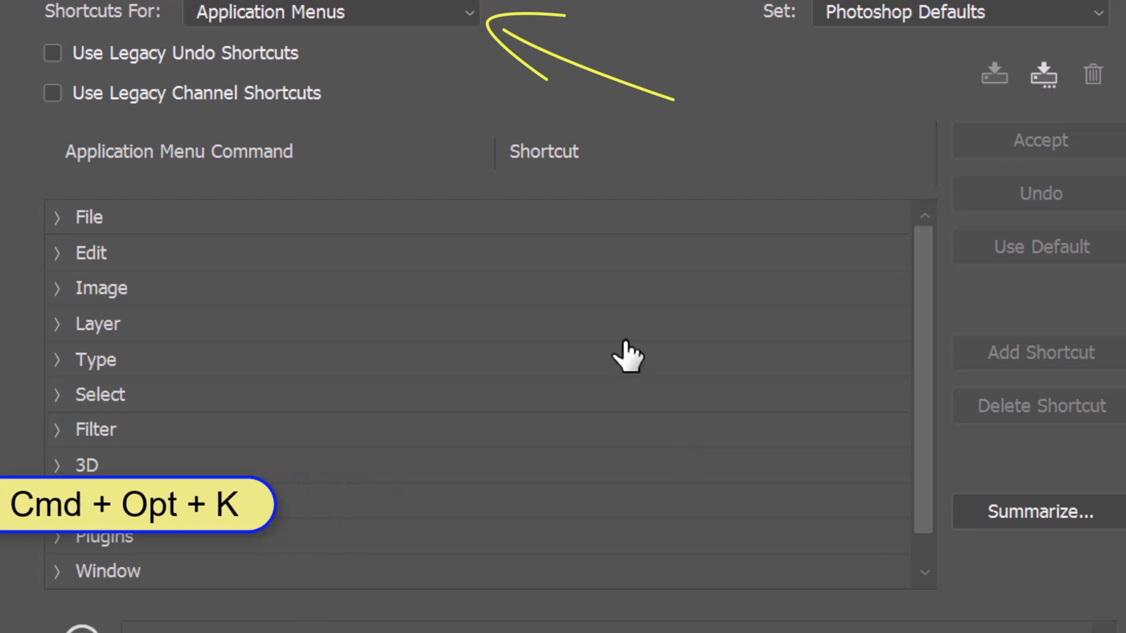
left_click(467, 11)
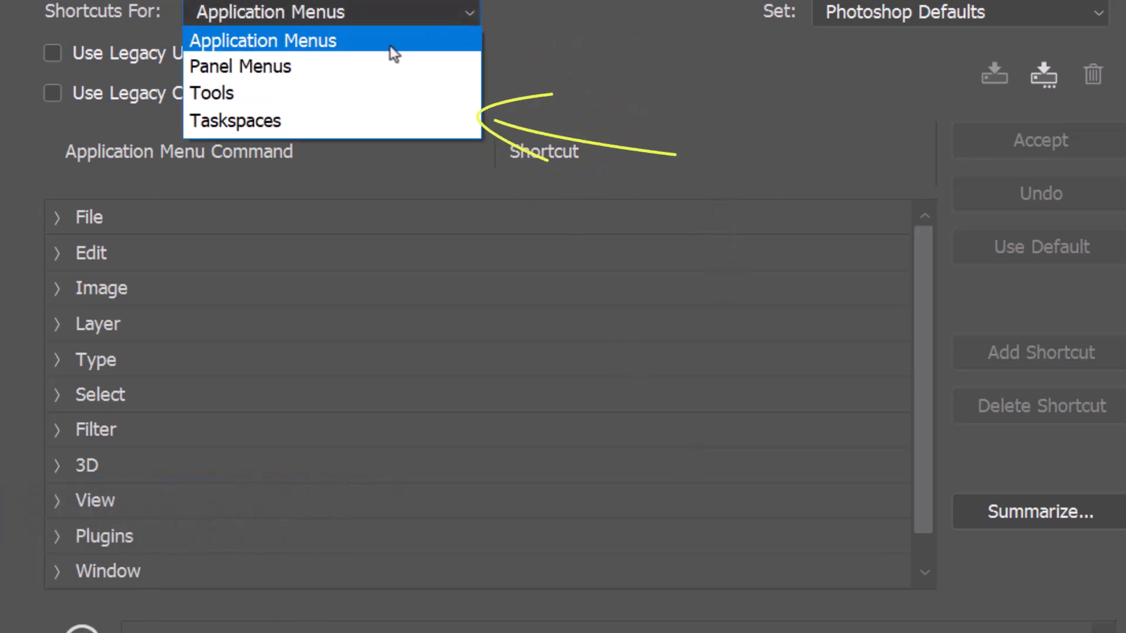
left_click(209, 93)
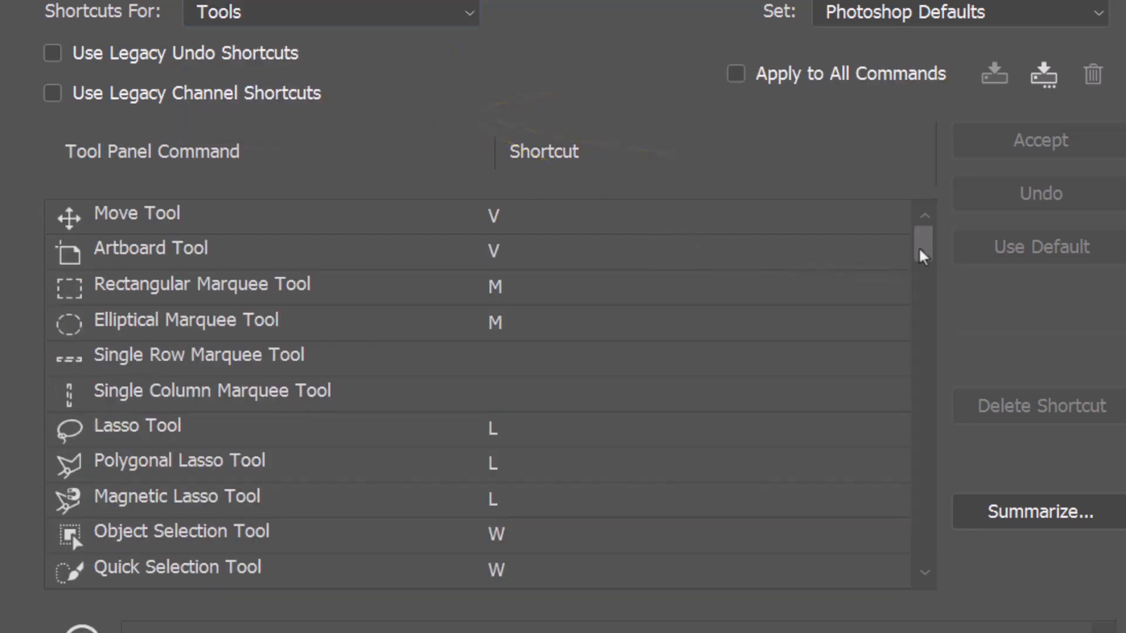
mouse_move(928, 244)
left_mouse_down()
mouse_move(950, 494)
mouse_move(944, 609)
left_mouse_up()
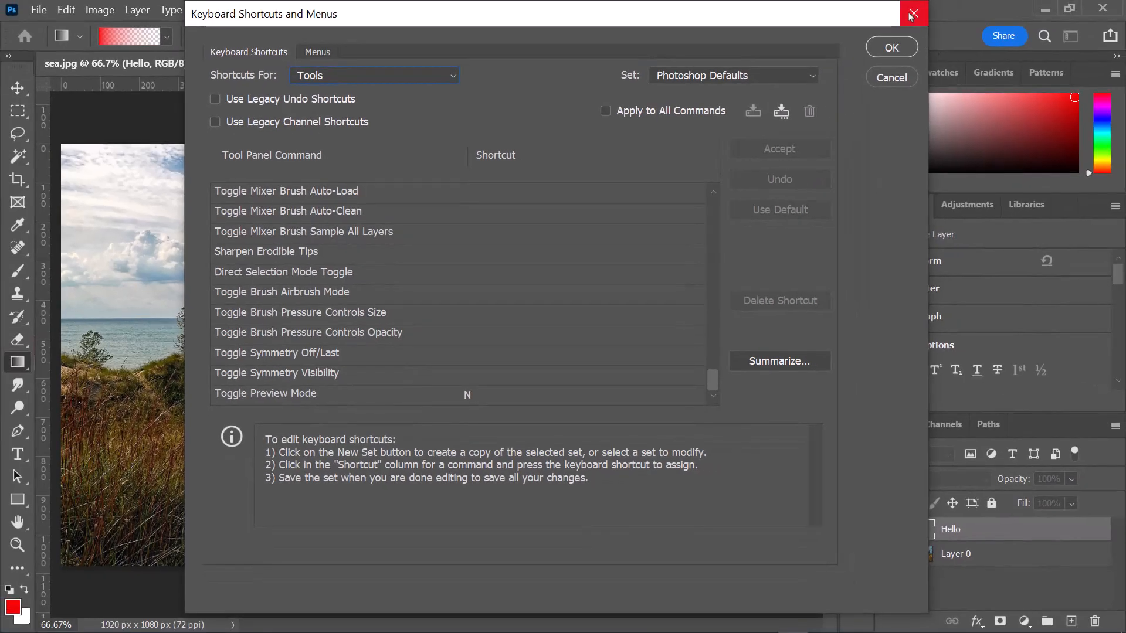
left_click(913, 14)
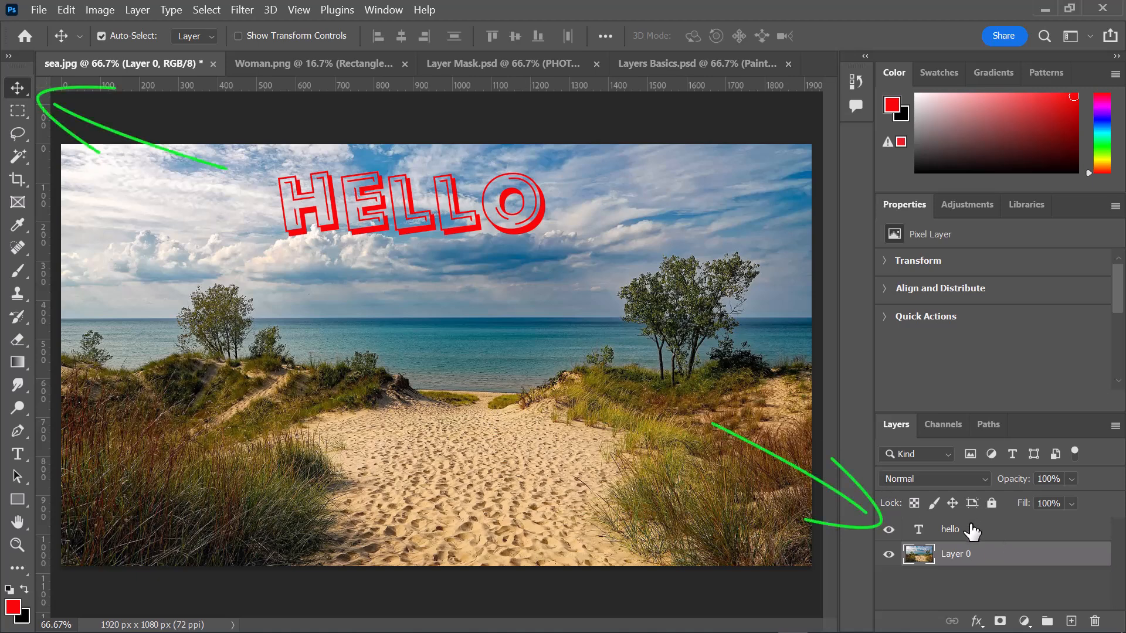
- Select the hello text layer, enable Show Transform Controls and move the text slightly to the left with the Move tool
left_click(925, 527)
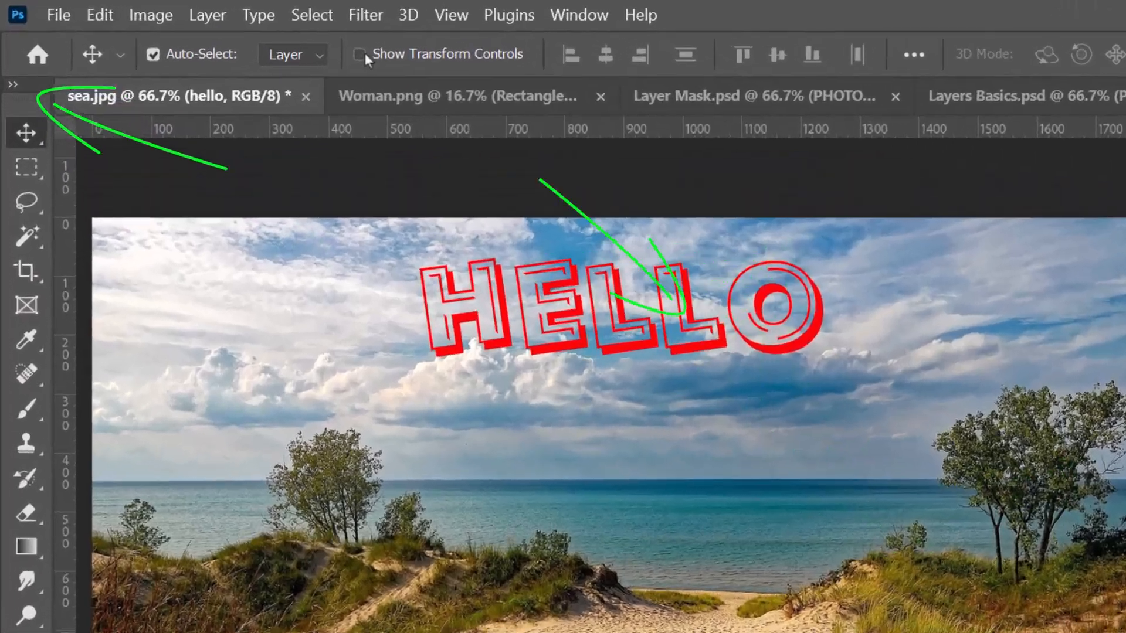
left_click(239, 35)
left_click_drag(731, 365, 704, 370)
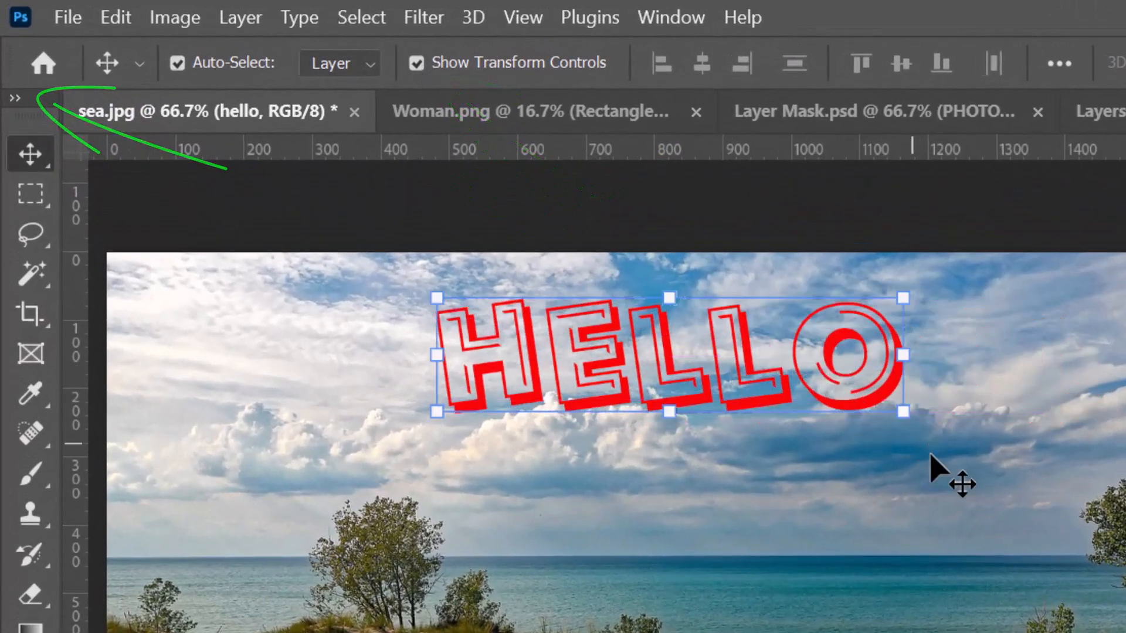
- Nudge the HELLO text in small increments right, down, left and up
key("Right")
key("Right")
key("Right")
key("Right")
key("Right")
key("Right")
key("Right")
key("Right")
key("Right")
key("Right")
key("Right")
key("Right")
key("Right")
key("Right")
key("Right")
key("Right")
key("Right")
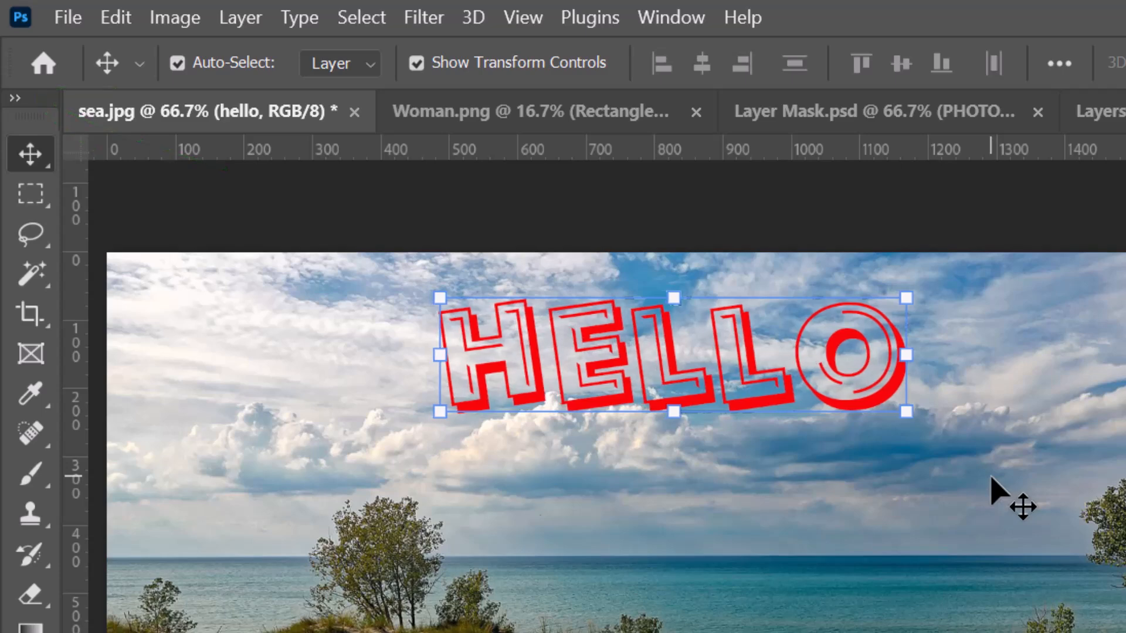
key("Down")
key("Down")
key("Down")
key("Down")
key("Down")
key("Down")
key("Down")
key("Down")
key("Down")
key("Left")
key("Left")
key("Left")
key("Left")
key("Left")
key("Left")
key("Left")
key("Left")
key("Left")
key("Left")
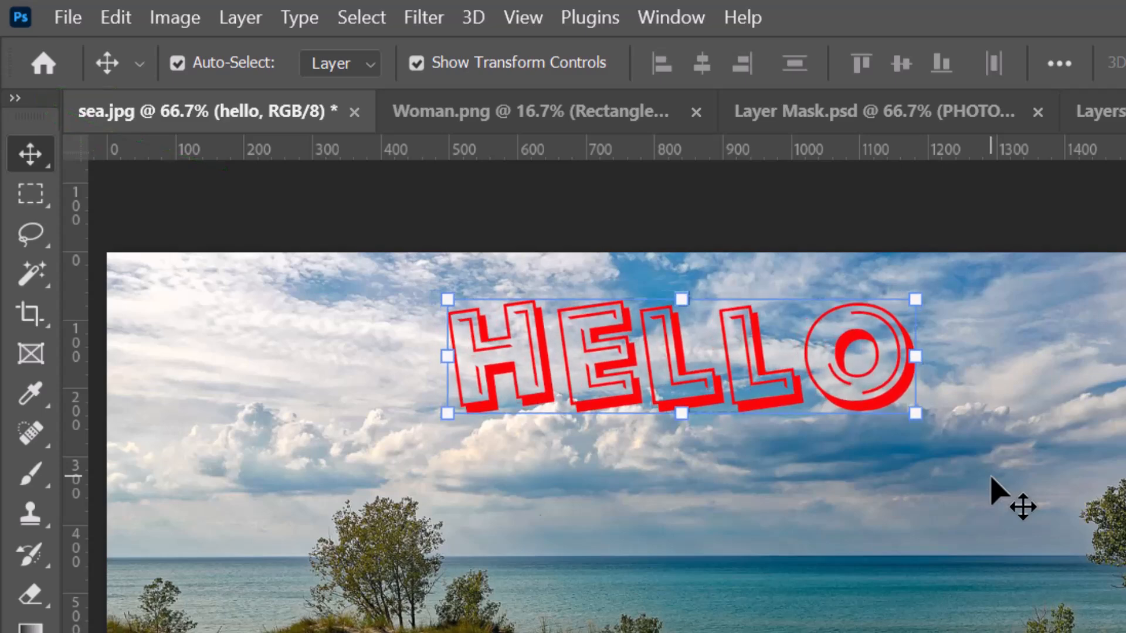
key("Up")
key("Up")
key("Up")
key("Up")
key("Up")
key("Up")
key("Up")
key("Up")
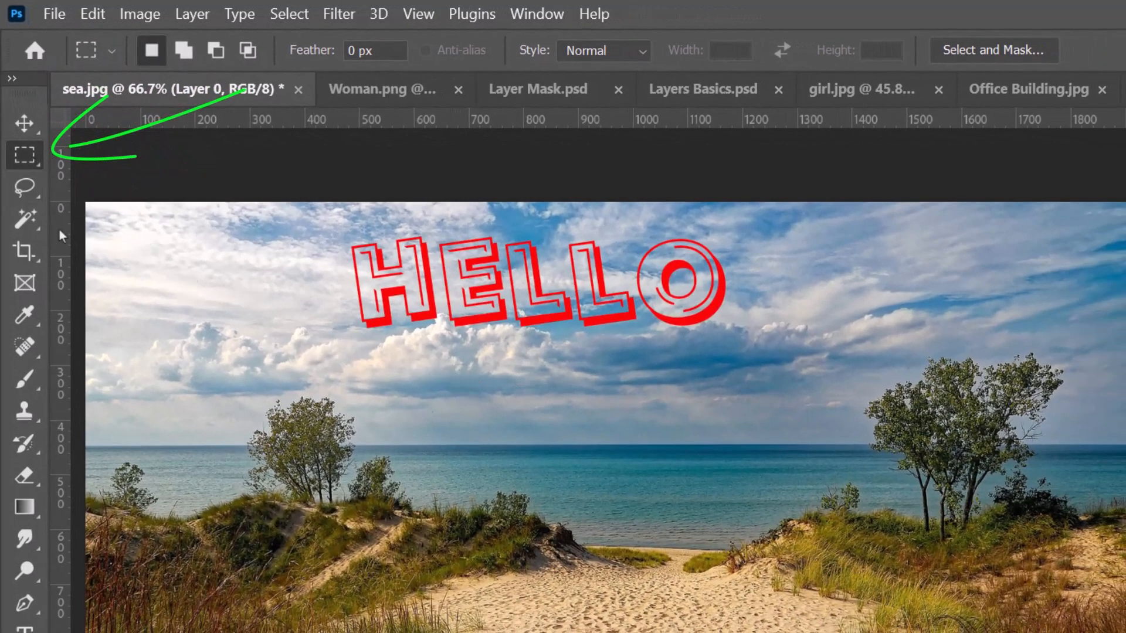
- Copy a rectangular selection about 1600 px wide of the beach photo onto a new layer, then hide Layer 0 and the hello layer
left_click_drag(216, 317, 1095, 632)
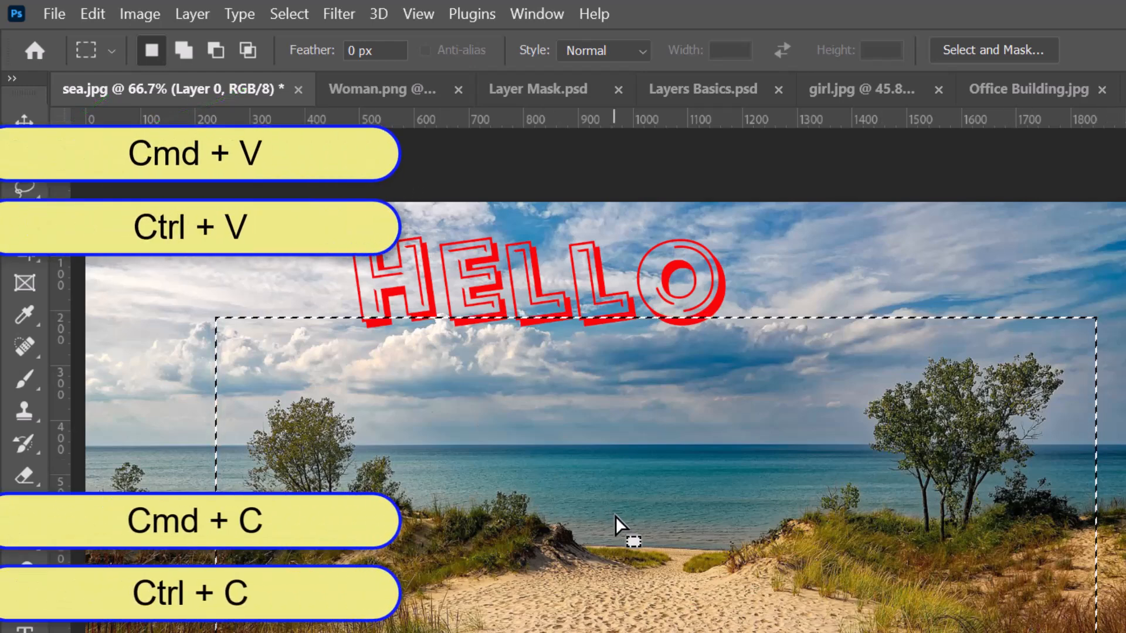
key("ctrl+v")
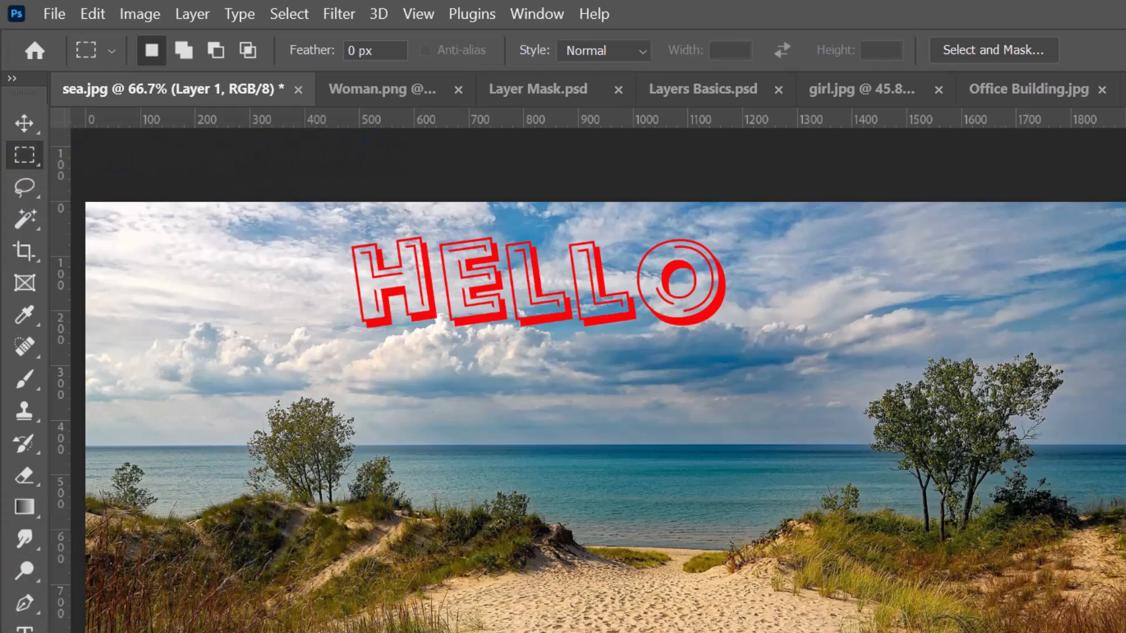
left_click(793, 558)
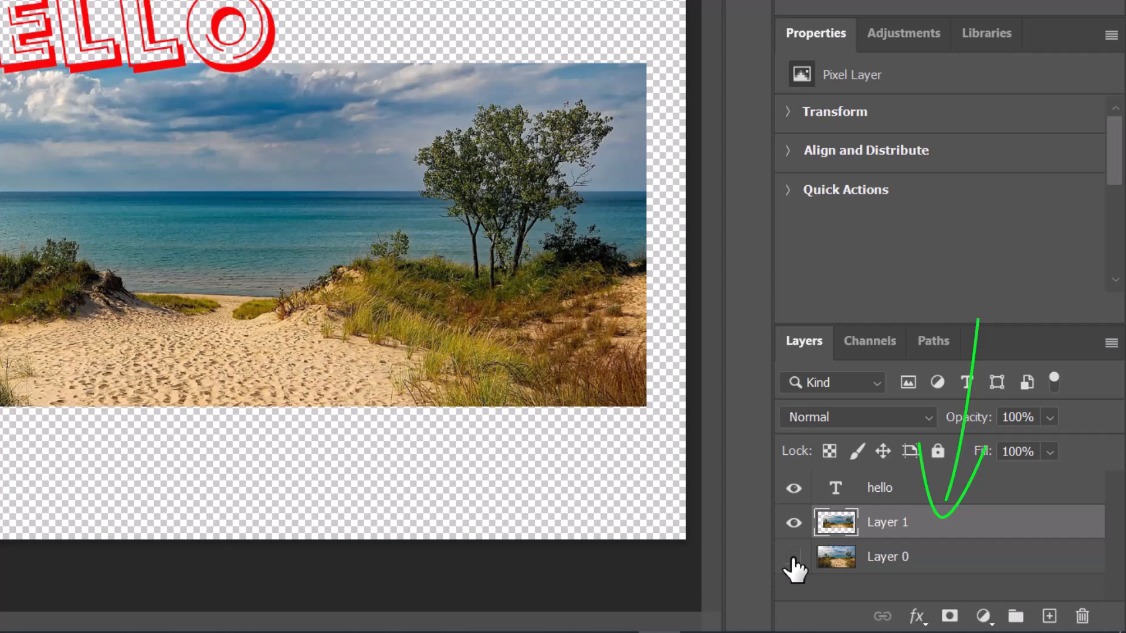
left_click(793, 488)
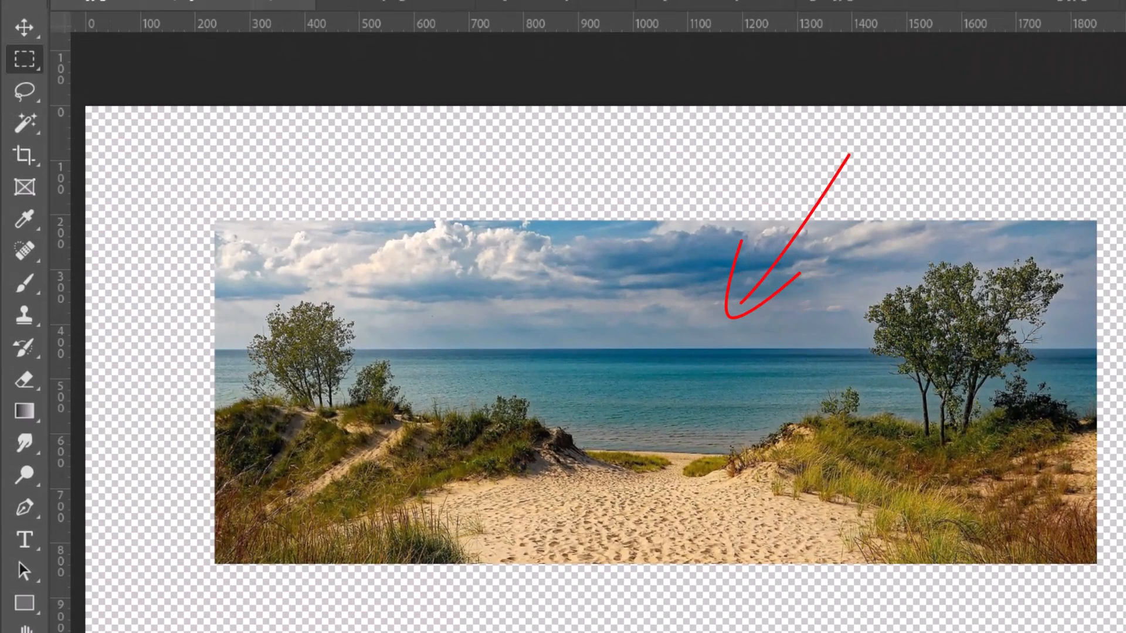
- Copy a circular Elliptical Marquee selection about 860 px wide of the beach photo onto a new layer, then hide Layer 0
right_click(26, 61)
left_click(105, 83)
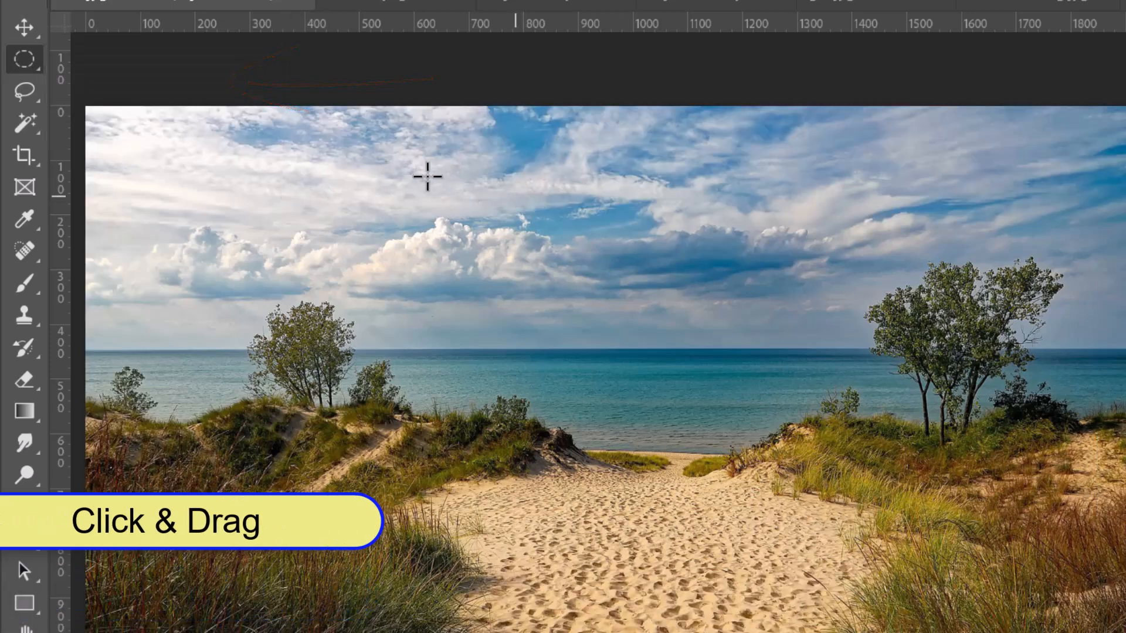
left_click_drag(374, 148, 1042, 619)
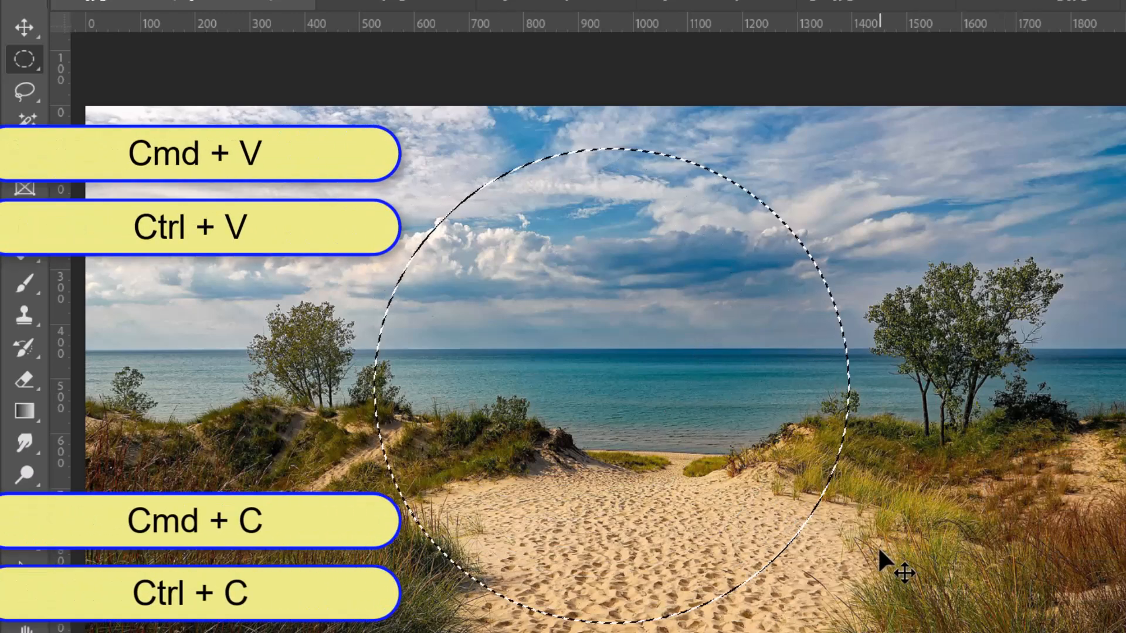
left_click(795, 523)
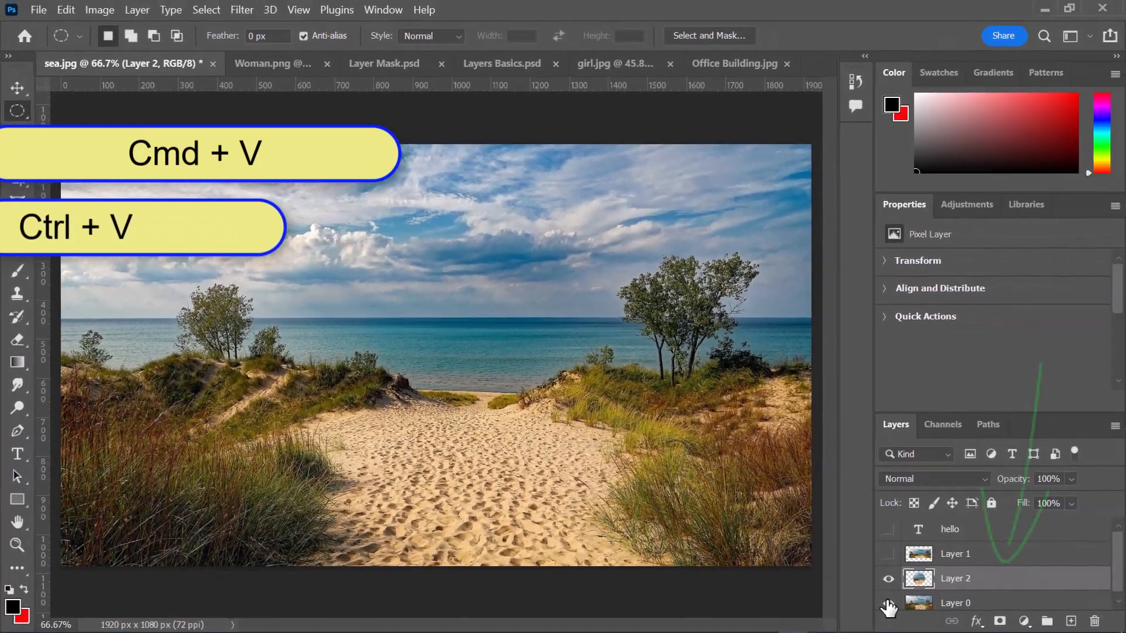
left_click(888, 605)
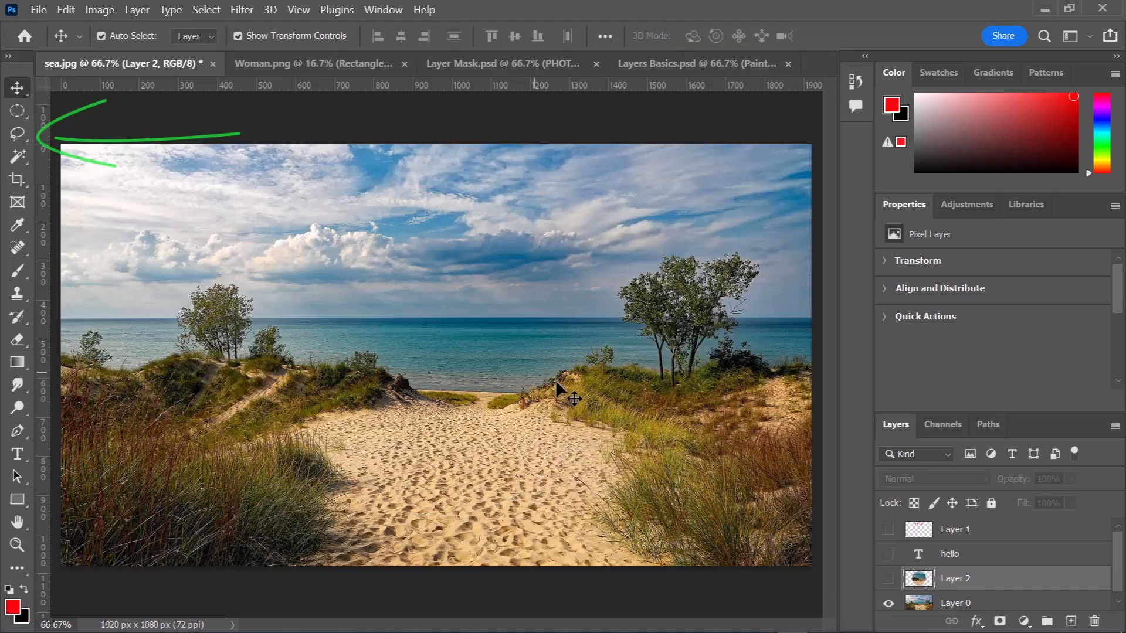
- Copy a freehand Lasso selection spanning the sky, sea and grassy dune onto a new layer, then hide Layer 0
left_click(17, 134)
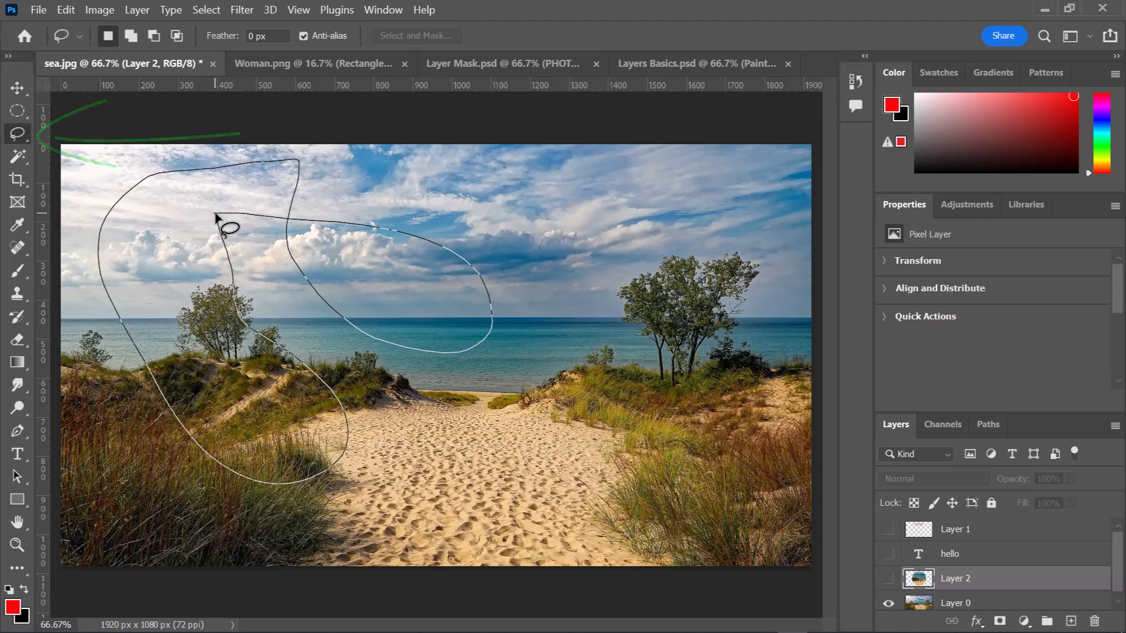
left_click_drag(216, 216, 216, 214)
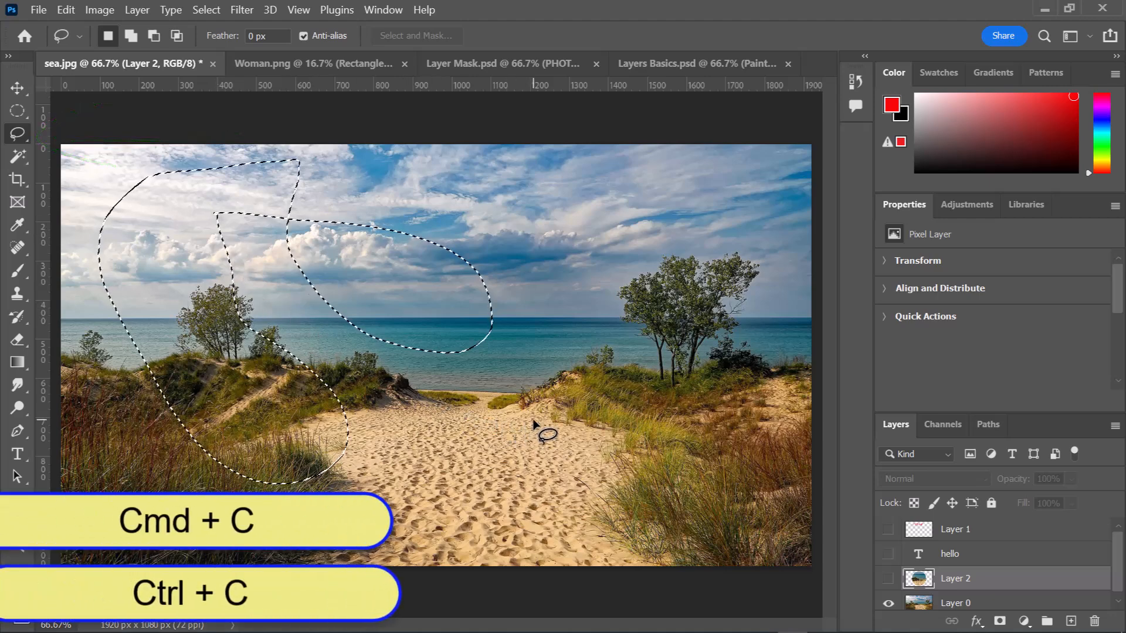
key("ctrl+c")
key("ctrl+v")
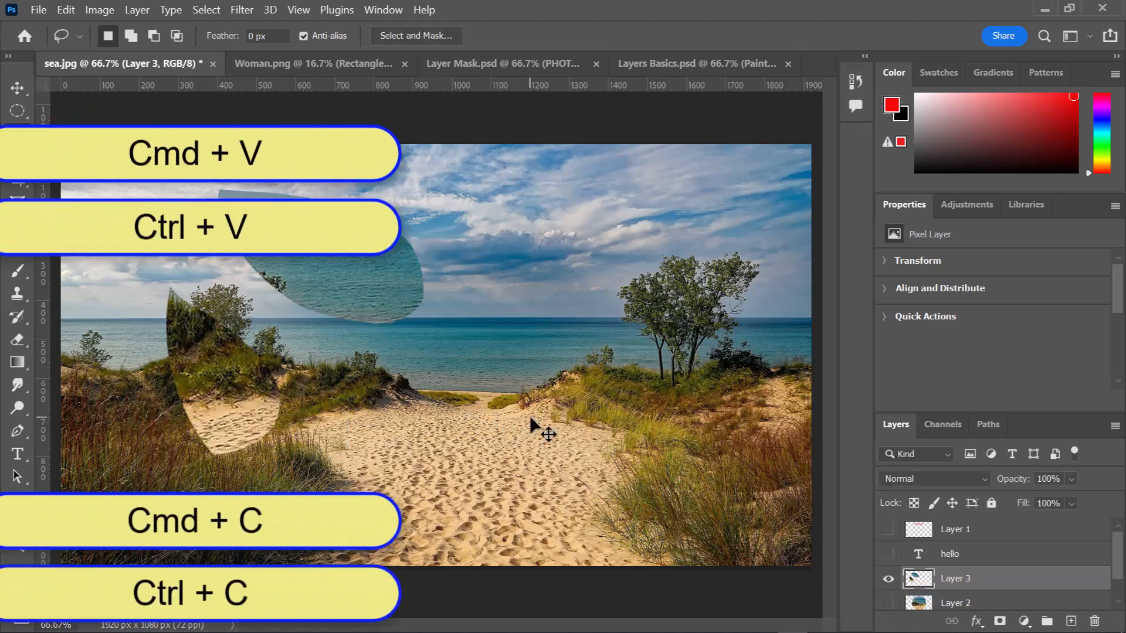
scroll(892, 599, "down", 1)
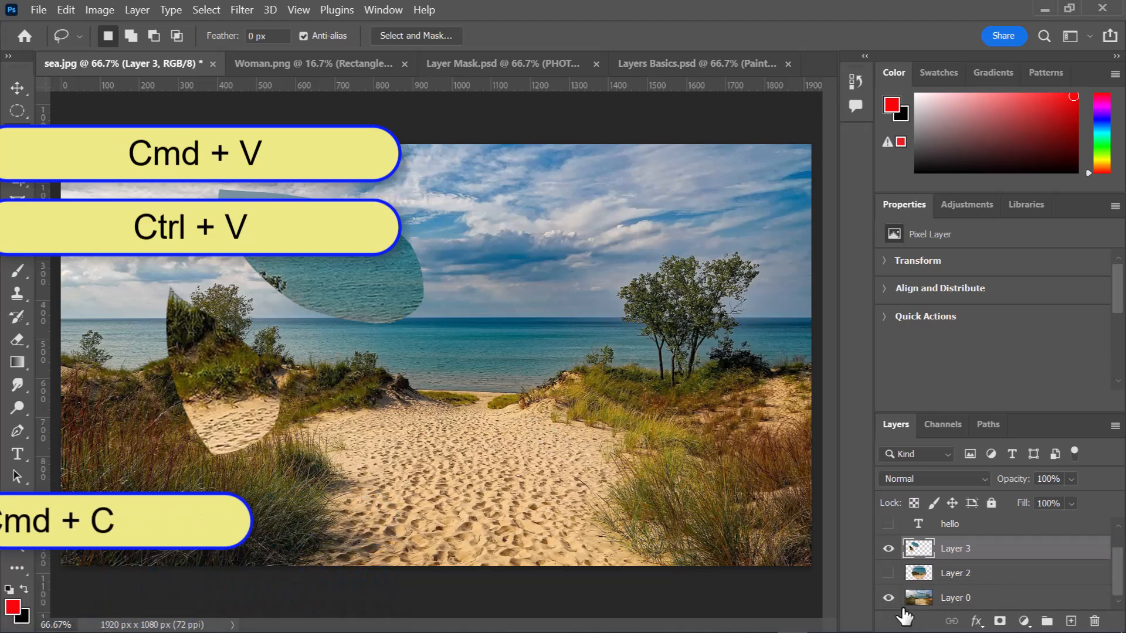
left_click(888, 598)
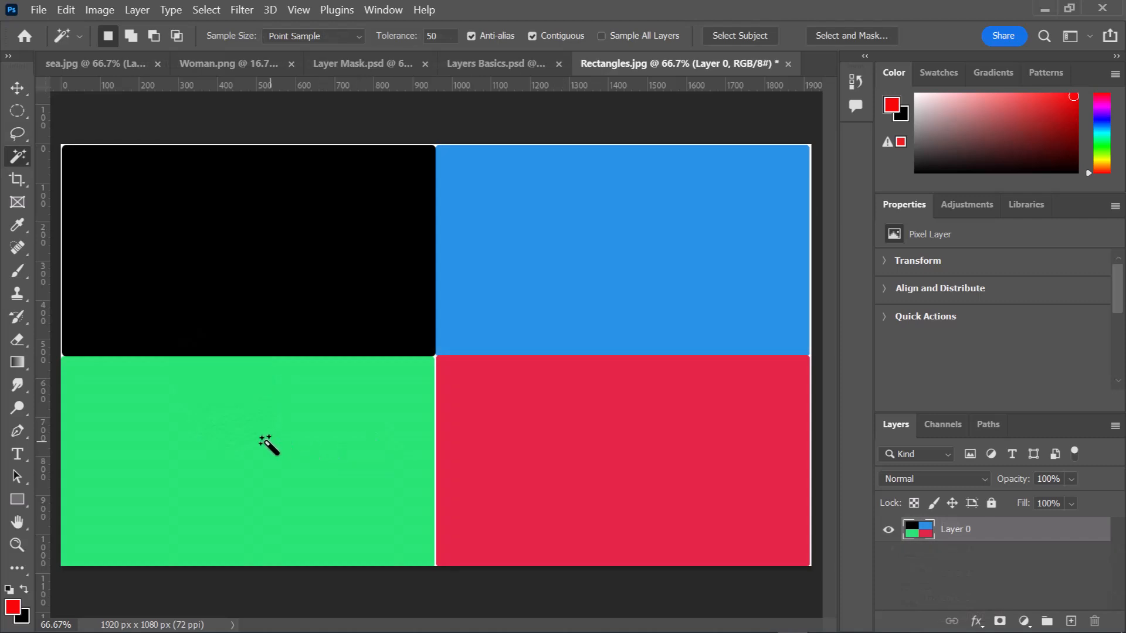
- Select the green rectangle with the Magic Wand, undo a trial deletion and copy the selection onto a new layer
left_click(263, 441)
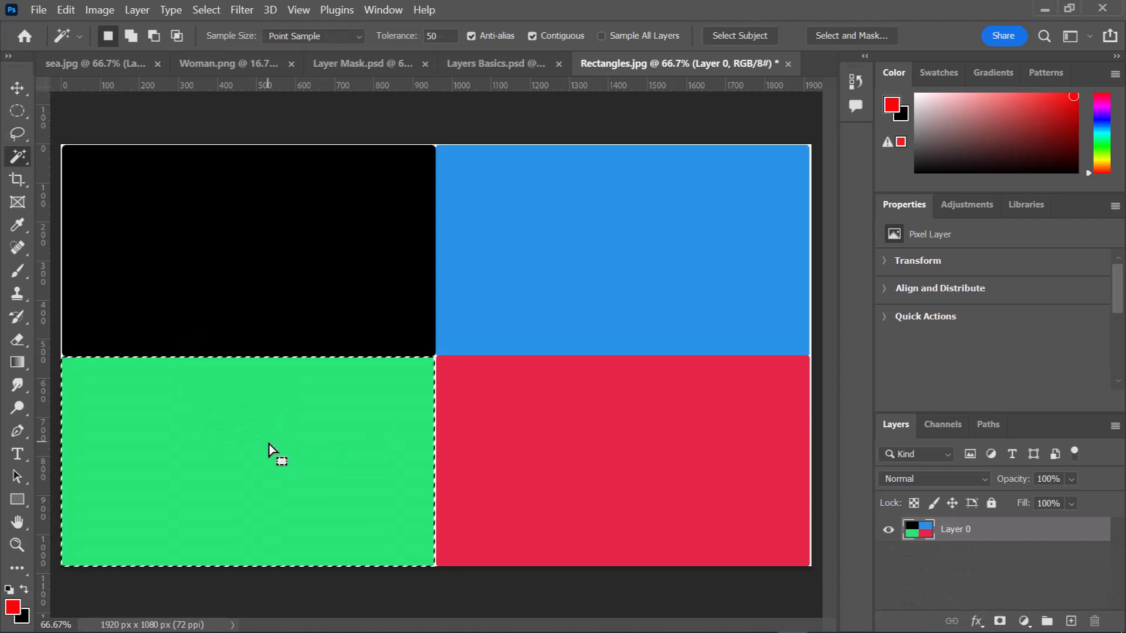
key("Delete")
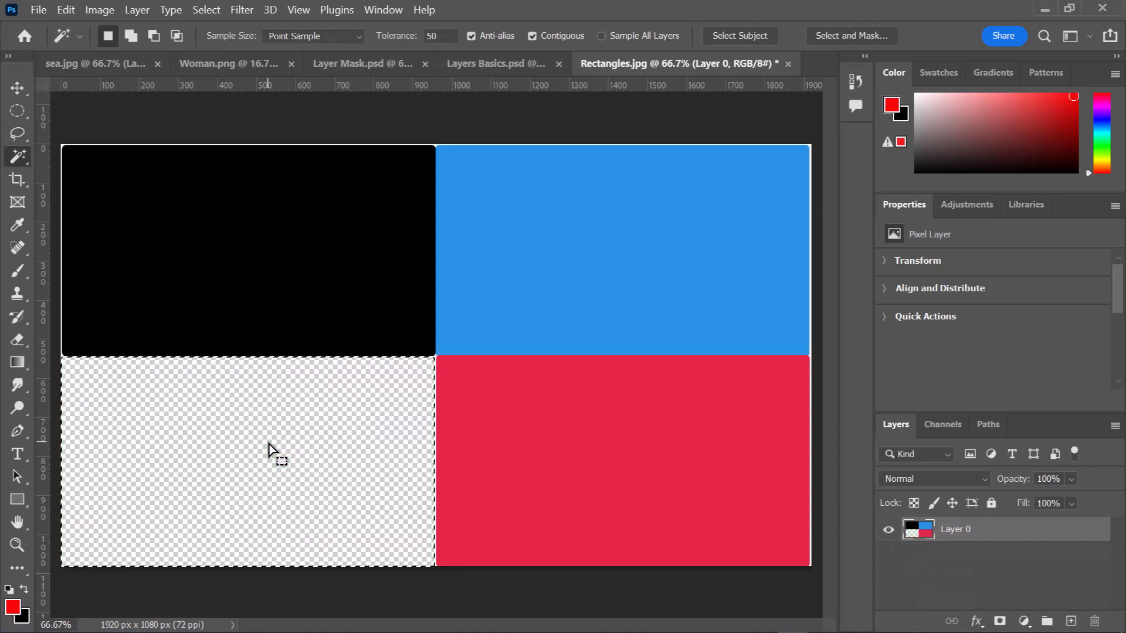
key("ctrl+z")
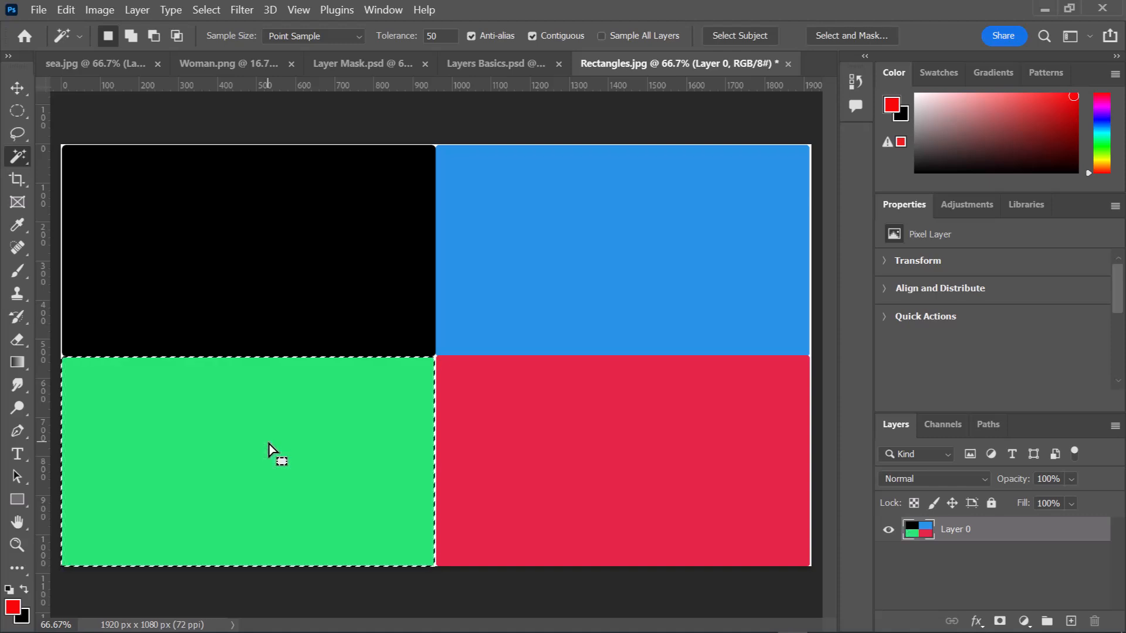
key("ctrl+j")
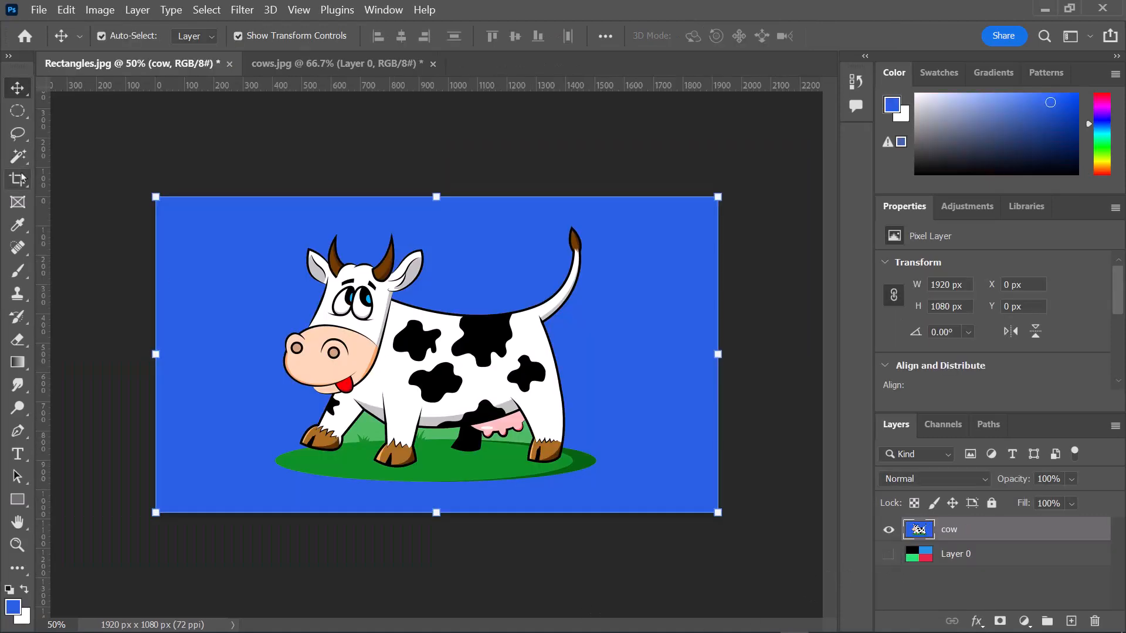
- Delete the background around the cartoon cow with the Magic Wand and bring the cow layer into cows.jpg
left_click(671, 367)
key("Delete")
left_click_drag(974, 535, 231, 243)
- Scale the cow to 489 × 388 px and place it on the grass at X 998 px, Y 652 px
left_click(18, 89)
key("ctrl+t")
left_click_drag(444, 416, 267, 267)
left_click_drag(204, 201, 614, 484)
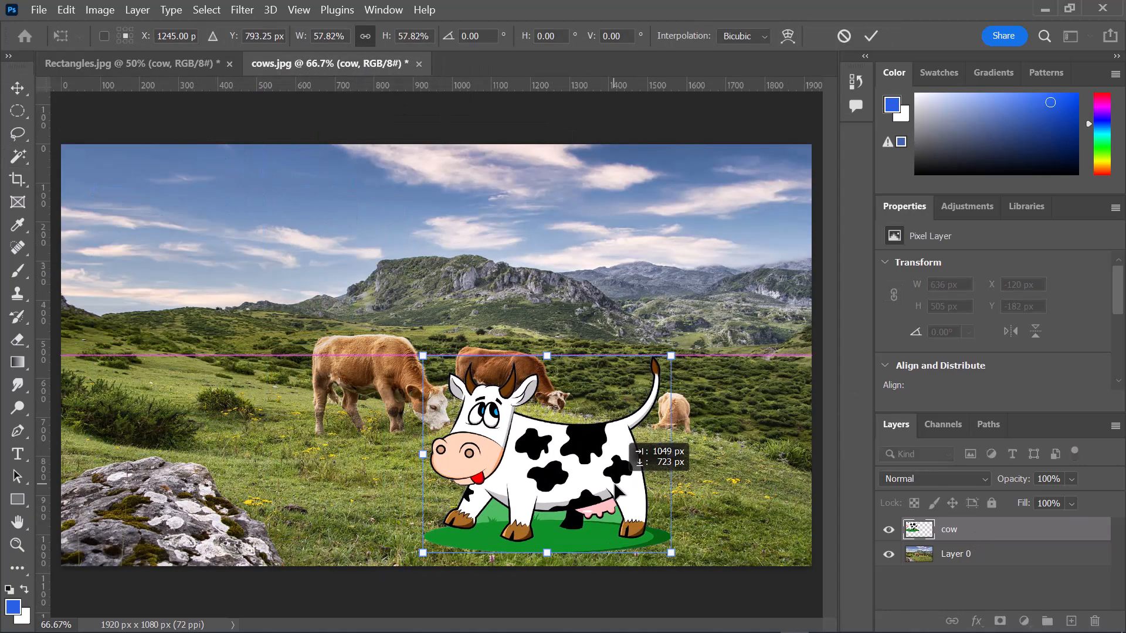
left_click_drag(422, 356, 468, 418)
left_click_drag(551, 469, 523, 467)
key("Return")
right_click(17, 111)
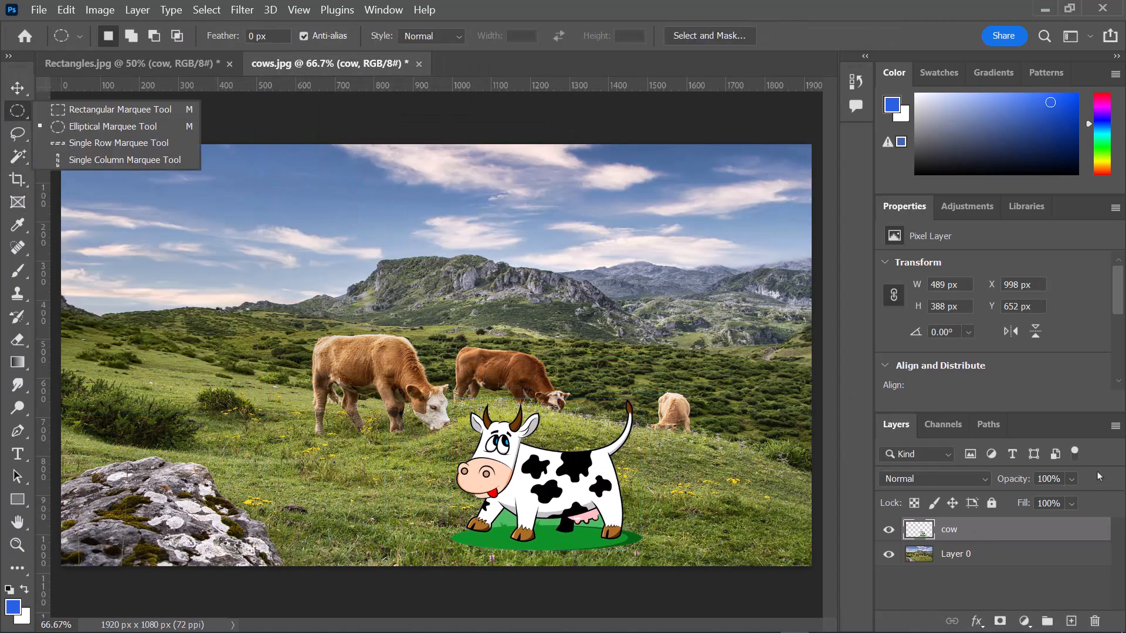
key("Escape")
key("v")
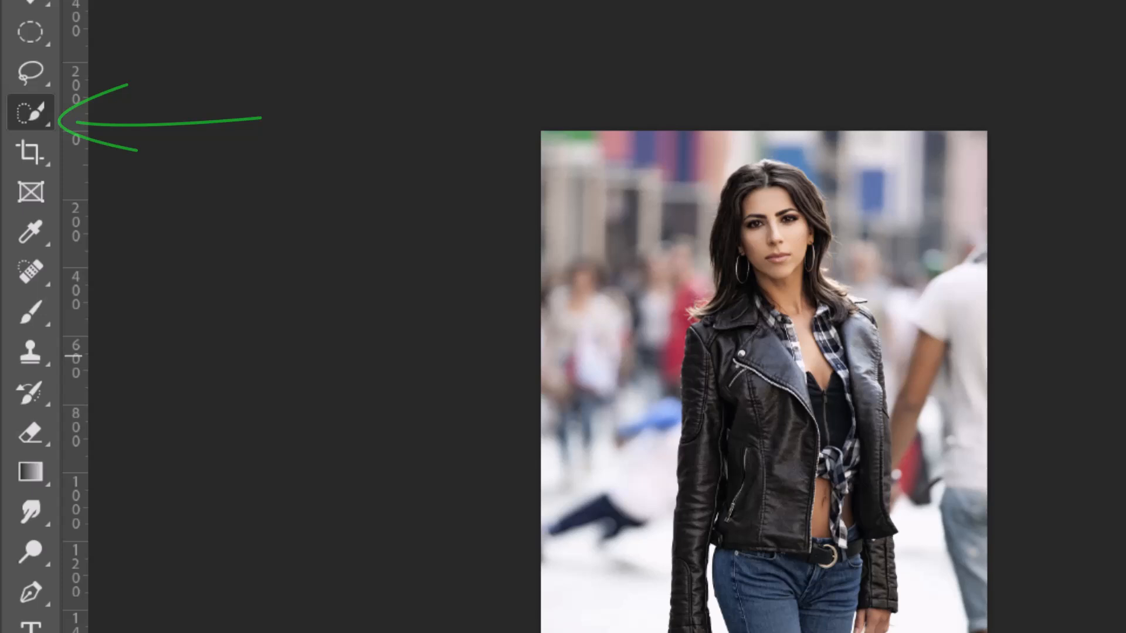
- Select the woman in girl.jpg with the Quick Selection tool, brushing over her hair, jacket and jeans
right_click(26, 117)
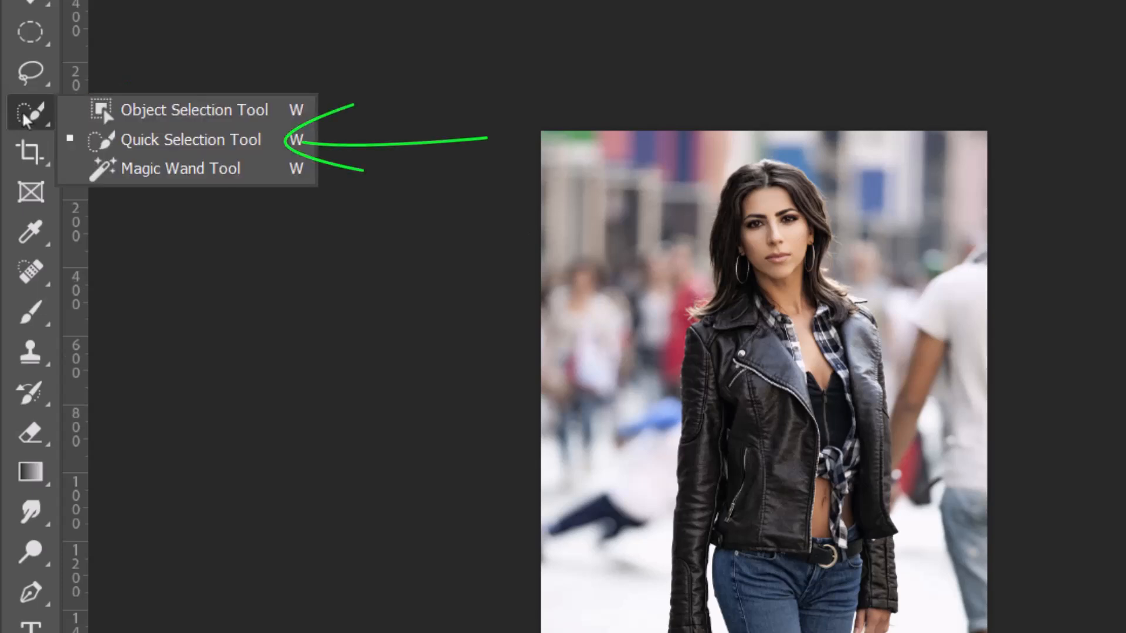
left_click(170, 139)
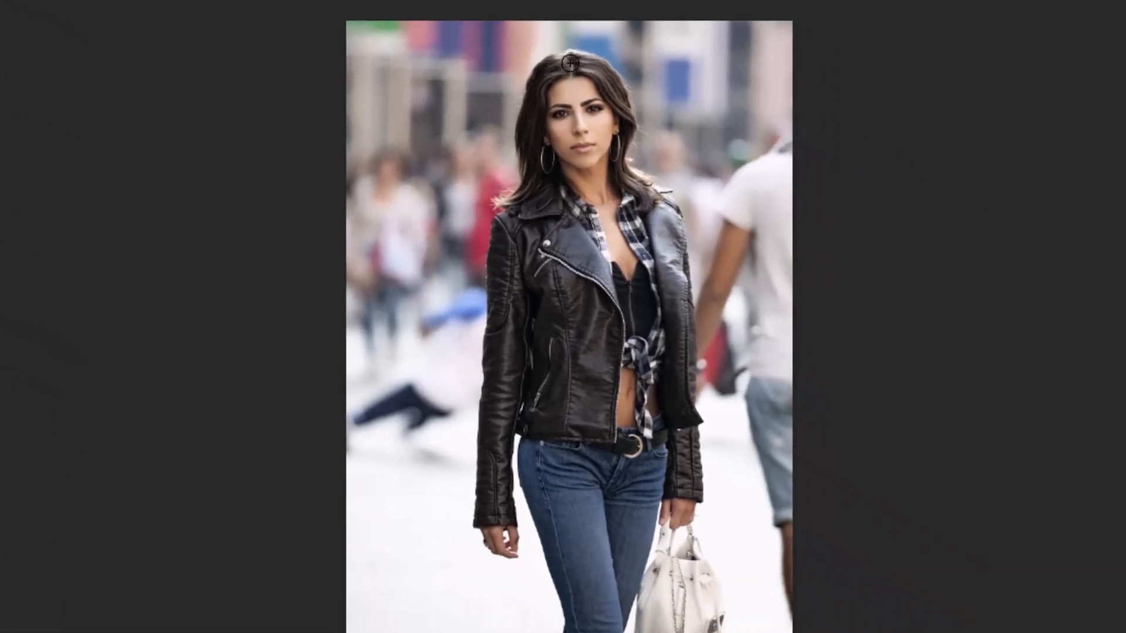
left_click_drag(764, 170, 764, 173)
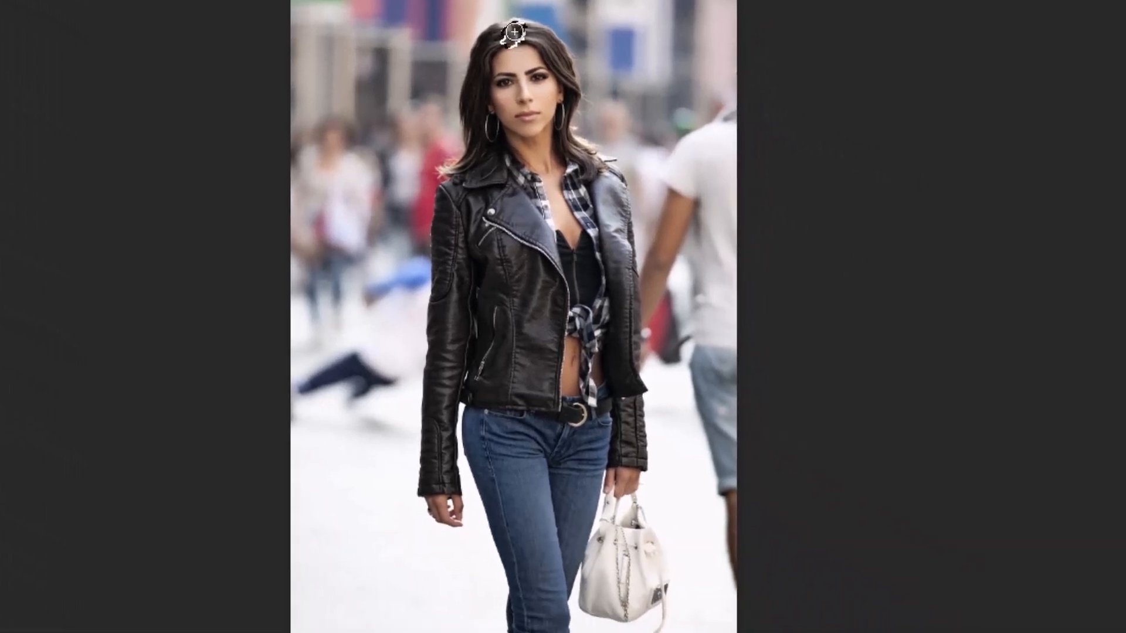
mouse_move(515, 130)
left_mouse_down()
mouse_move(564, 558)
mouse_move(534, 462)
left_mouse_up()
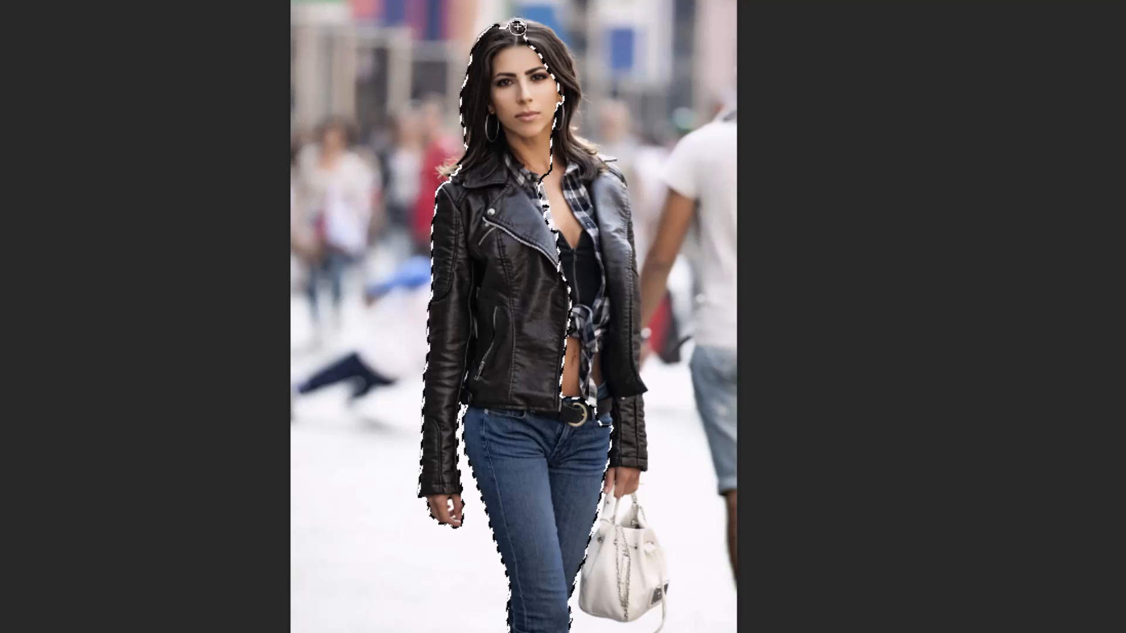
left_click_drag(516, 26, 555, 48)
mouse_move(583, 94)
left_mouse_down()
mouse_move(633, 321)
mouse_move(633, 431)
mouse_move(632, 407)
left_mouse_up()
- Subtract the blurred street background and the man in the white shirt from the selection around the woman
left_click_drag(714, 15, 542, 6)
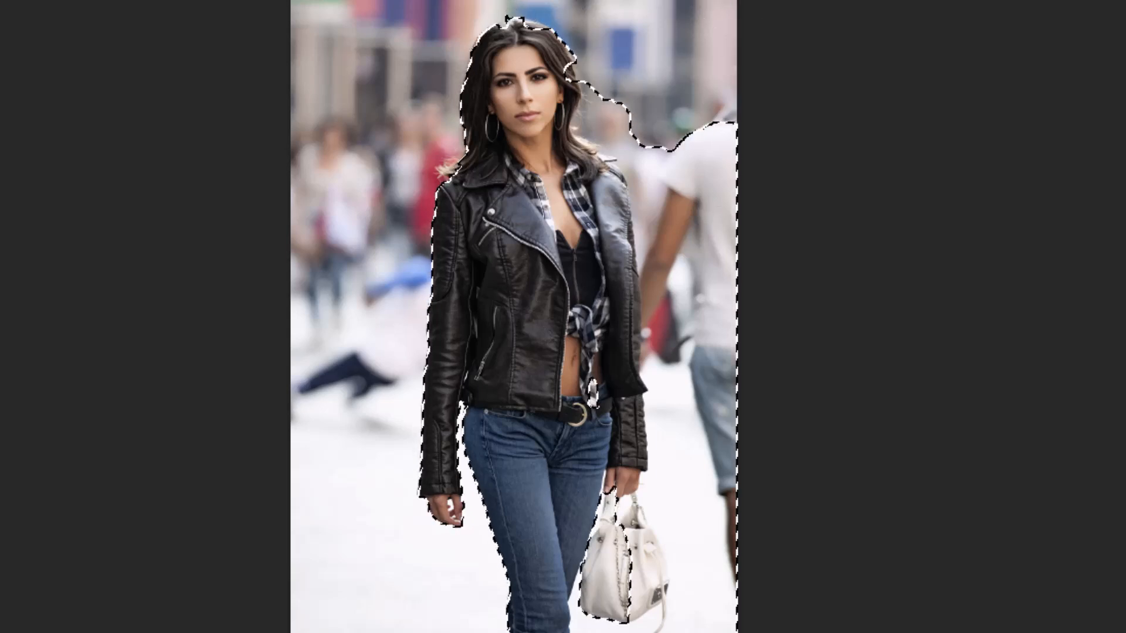
mouse_move(620, 122)
left_mouse_down()
mouse_move(595, 88)
mouse_move(590, 140)
left_mouse_up()
left_click_drag(735, 150, 694, 192)
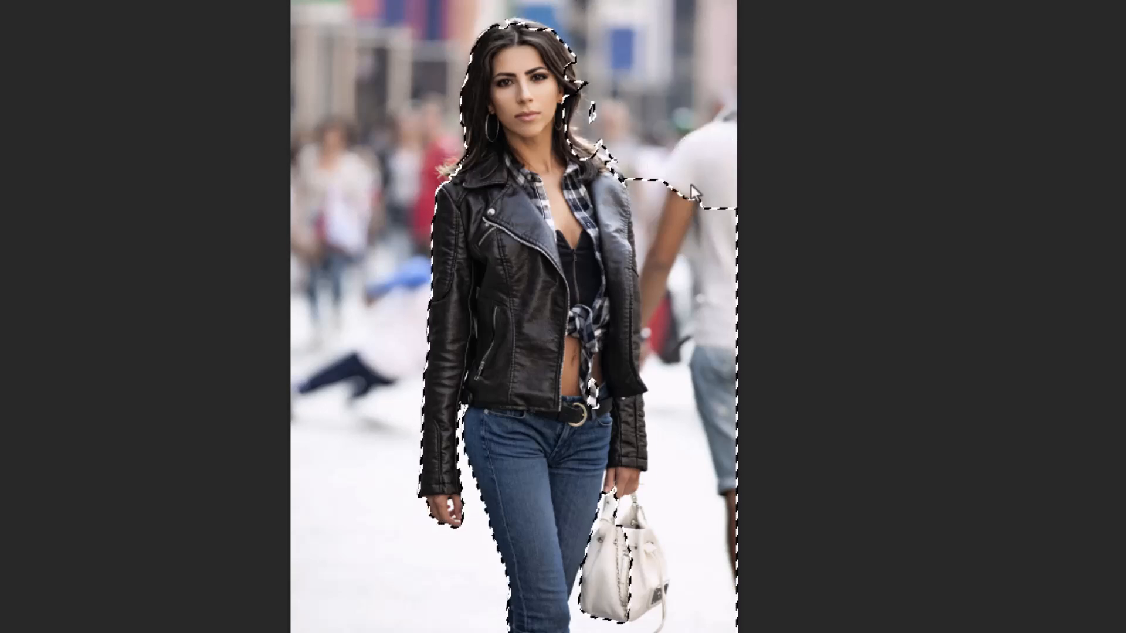
mouse_move(660, 236)
left_mouse_down()
mouse_move(707, 368)
mouse_move(663, 390)
mouse_move(671, 494)
left_mouse_up()
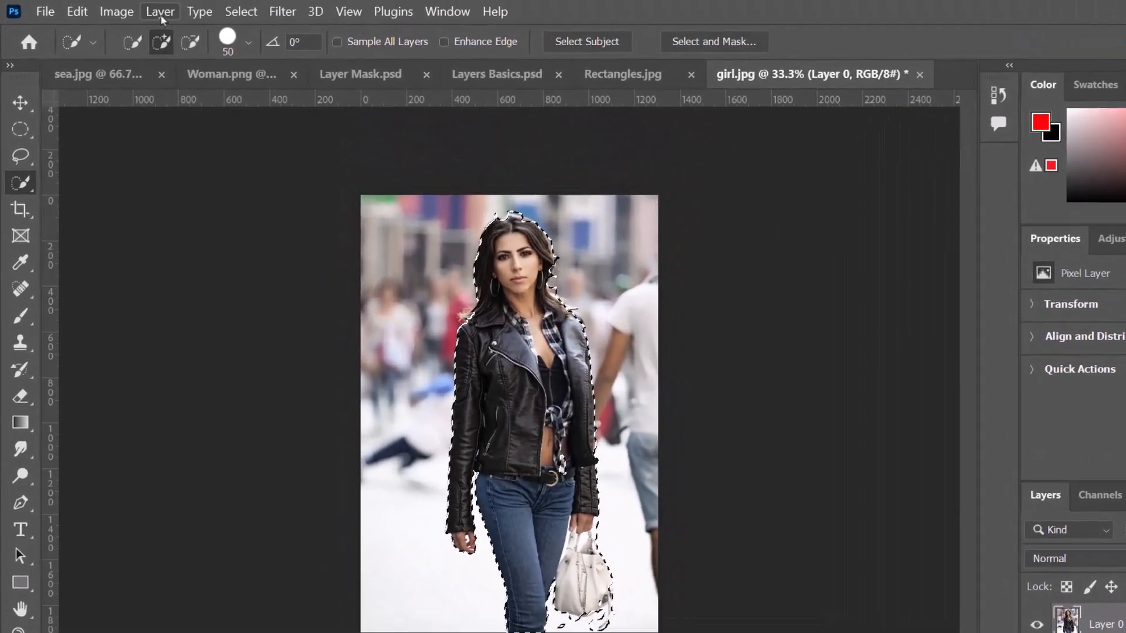
- Copy the selected woman onto a new layer with Layer Via Copy and hide the original photo layer
left_click(161, 10)
mouse_move(320, 63)
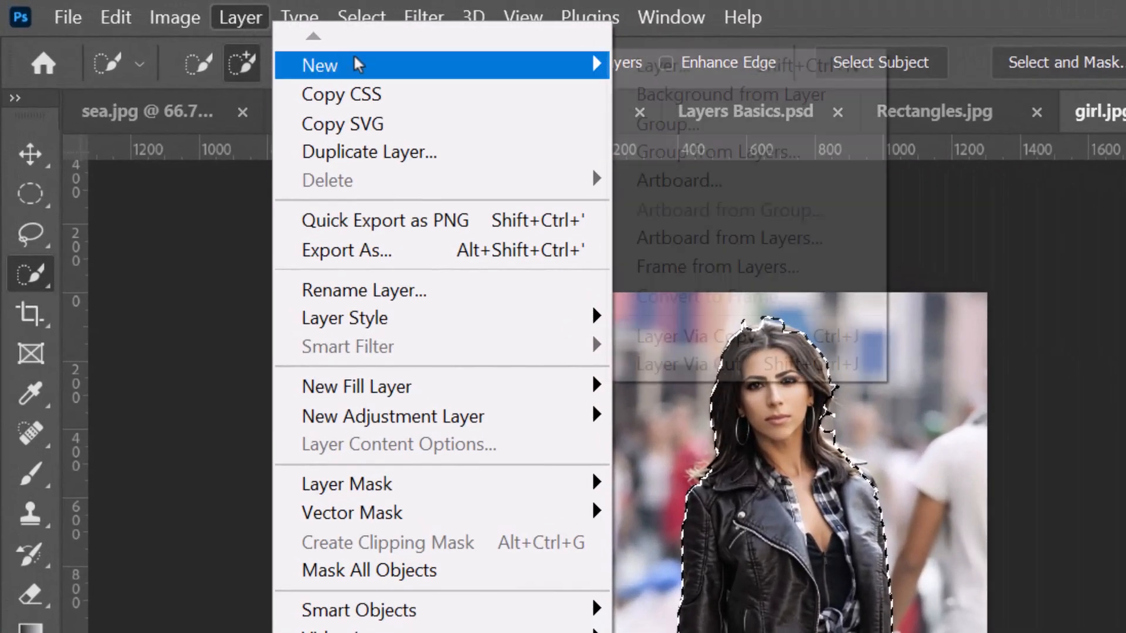
left_click(726, 335)
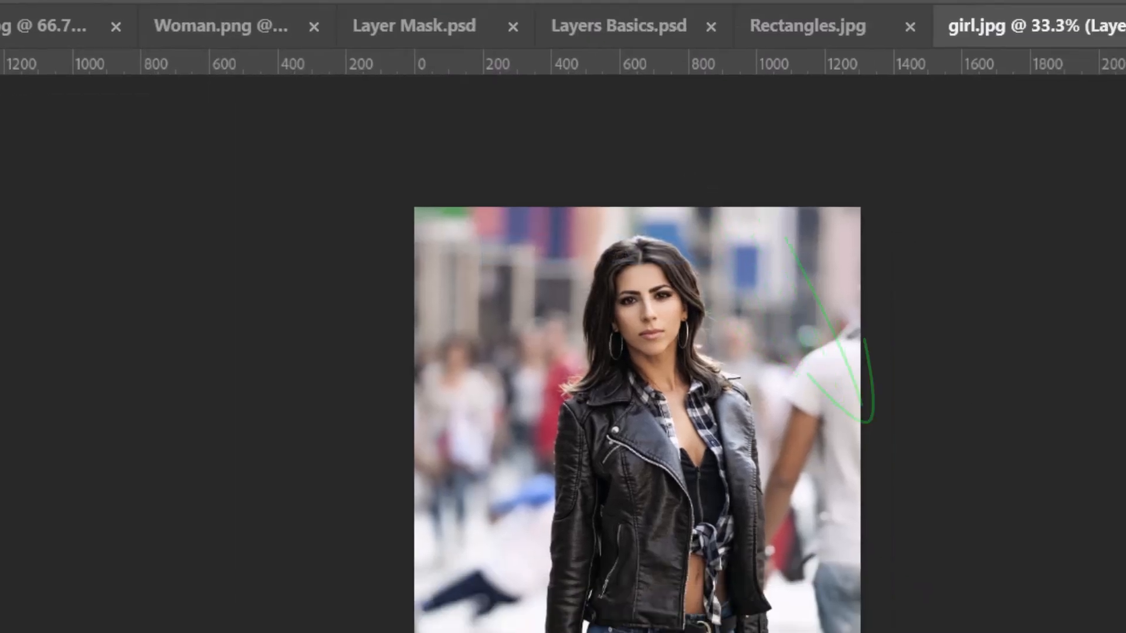
left_click(911, 570)
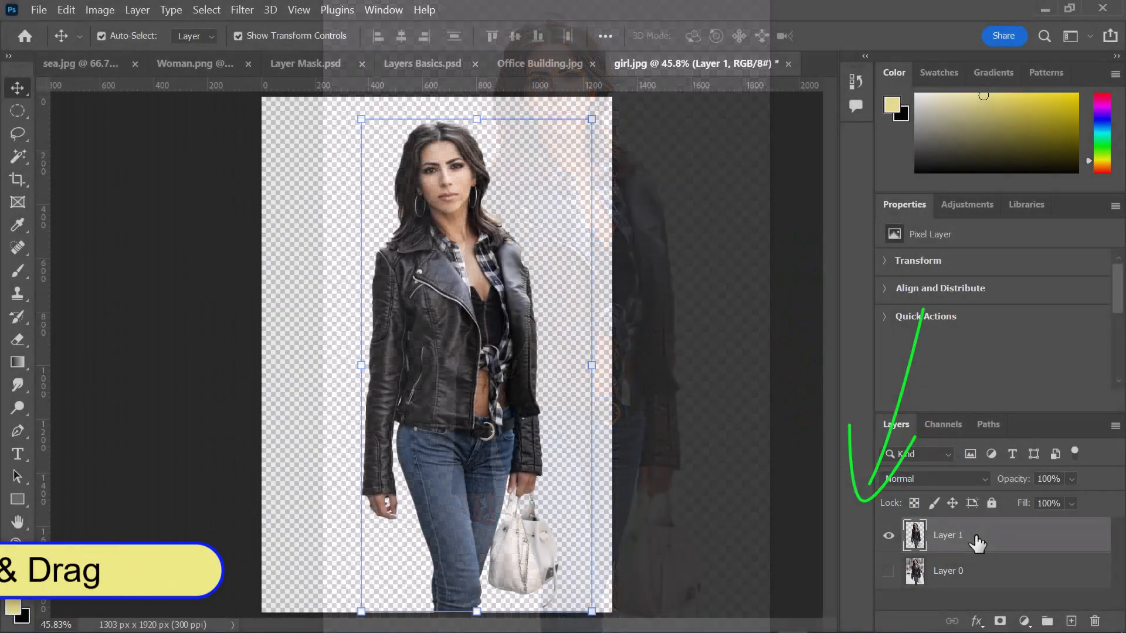
- Bring the woman cutout into Office Building.jpg, scale it to 28.95%, place it mid-floor at X 960 px and toggle its visibility
left_click_drag(975, 542, 493, 464)
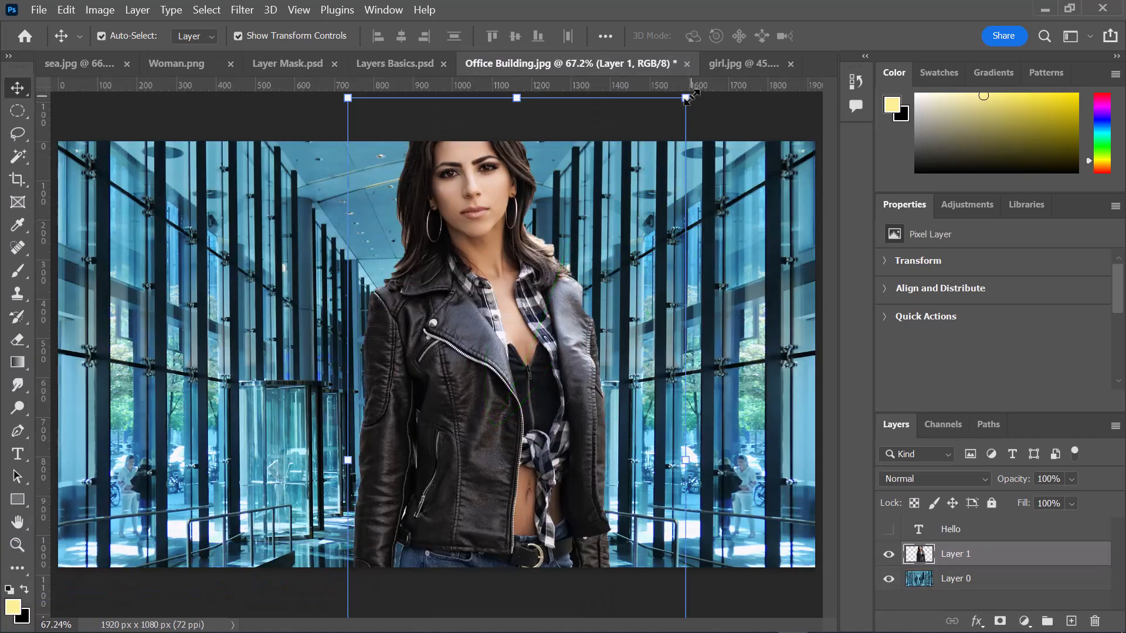
left_click_drag(691, 97, 438, 431)
left_click_drag(427, 519, 450, 267)
left_click_drag(538, 212, 465, 364)
left_click_drag(415, 423, 432, 427)
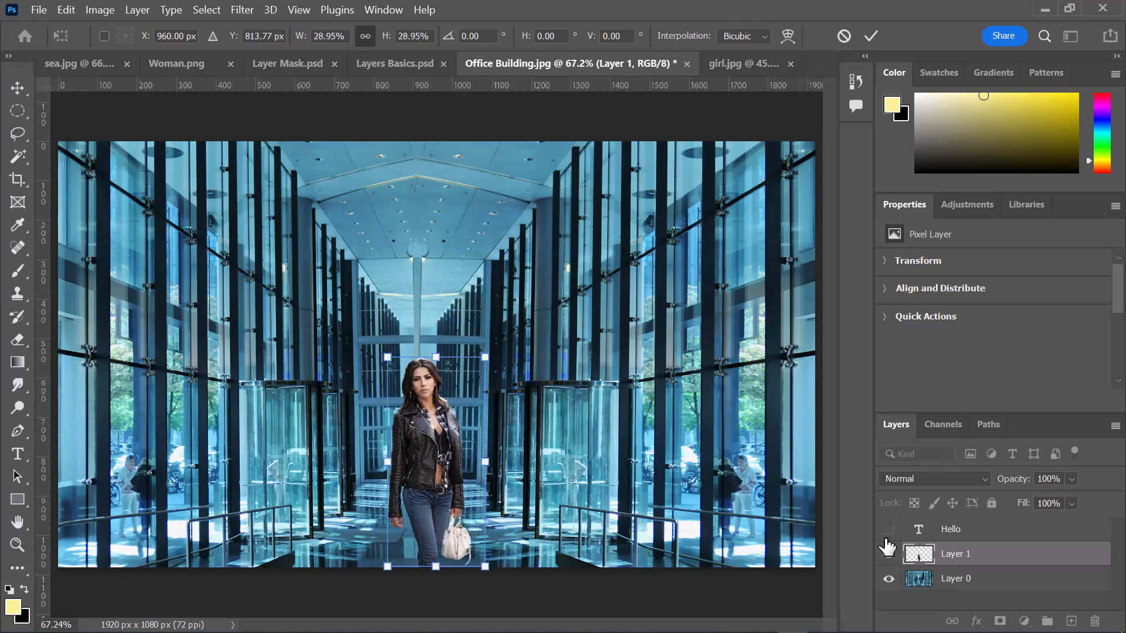
left_click_drag(887, 539, 890, 557)
left_click(890, 554)
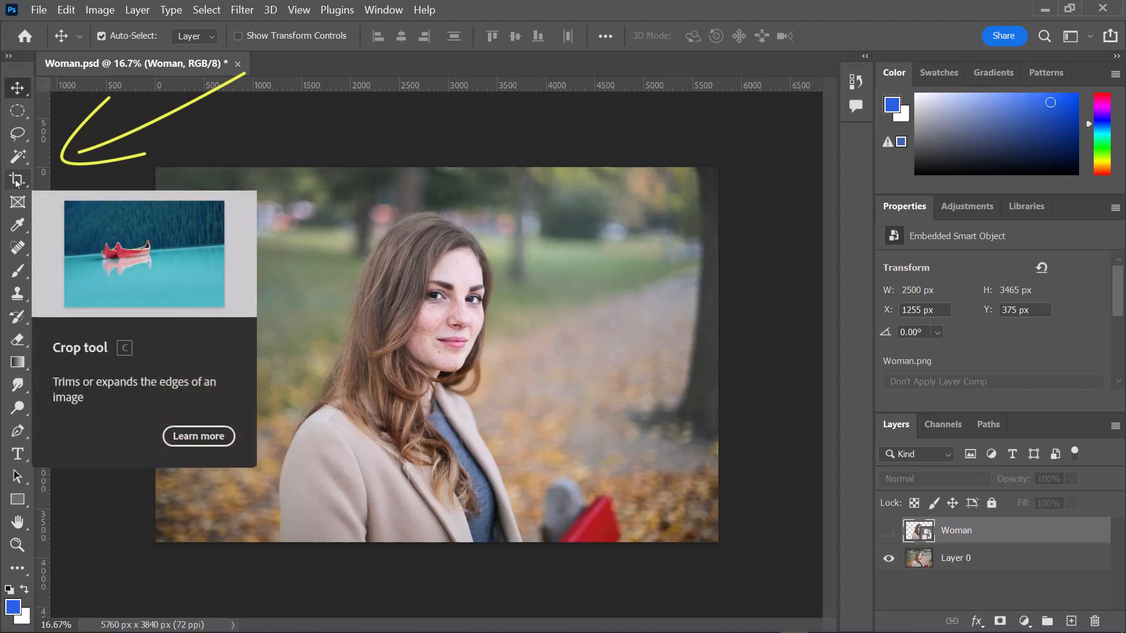
- Crop the Woman.psd photo to a portrait frame about 2600 × 3500 px around the woman, trimming both sides and the top
left_click(17, 180)
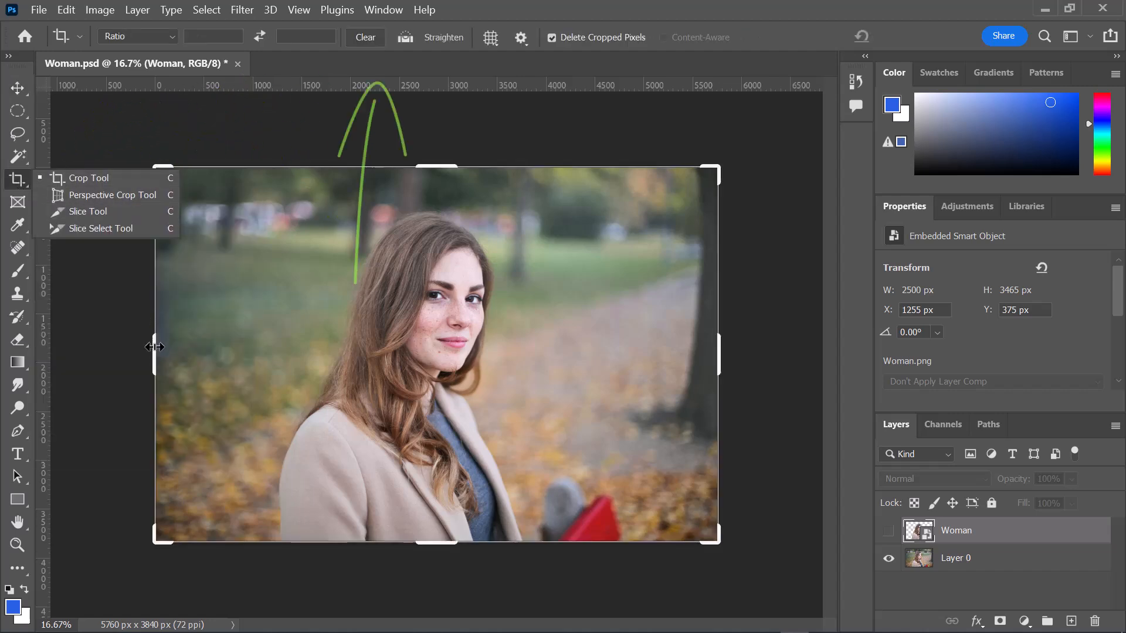
left_click_drag(155, 324, 216, 359)
left_click_drag(658, 355, 564, 358)
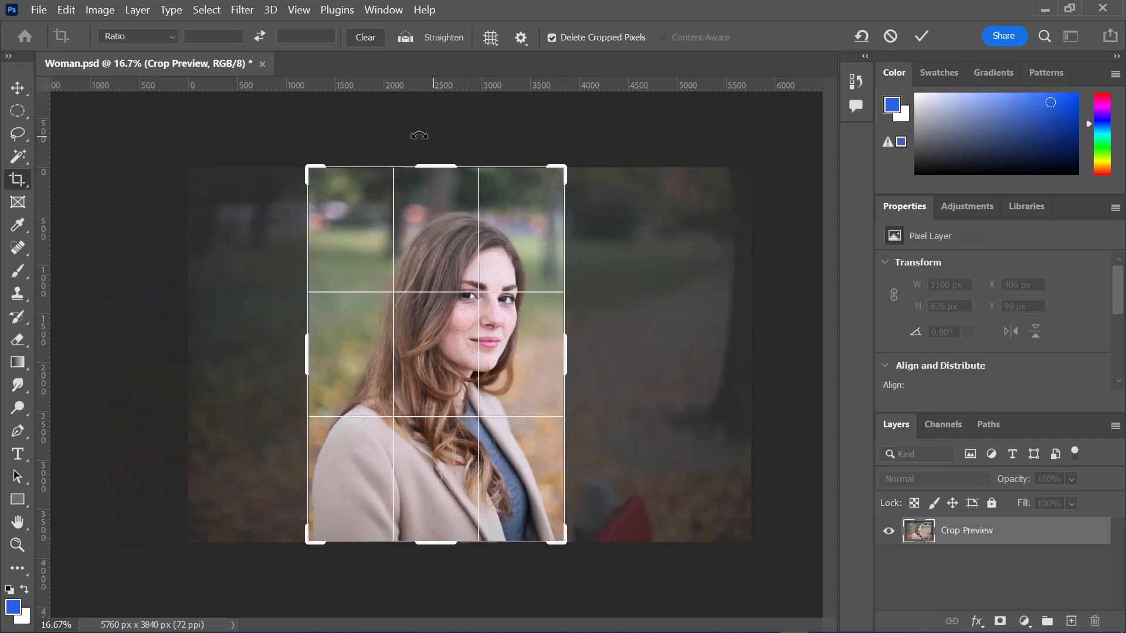
left_click_drag(443, 168, 443, 186)
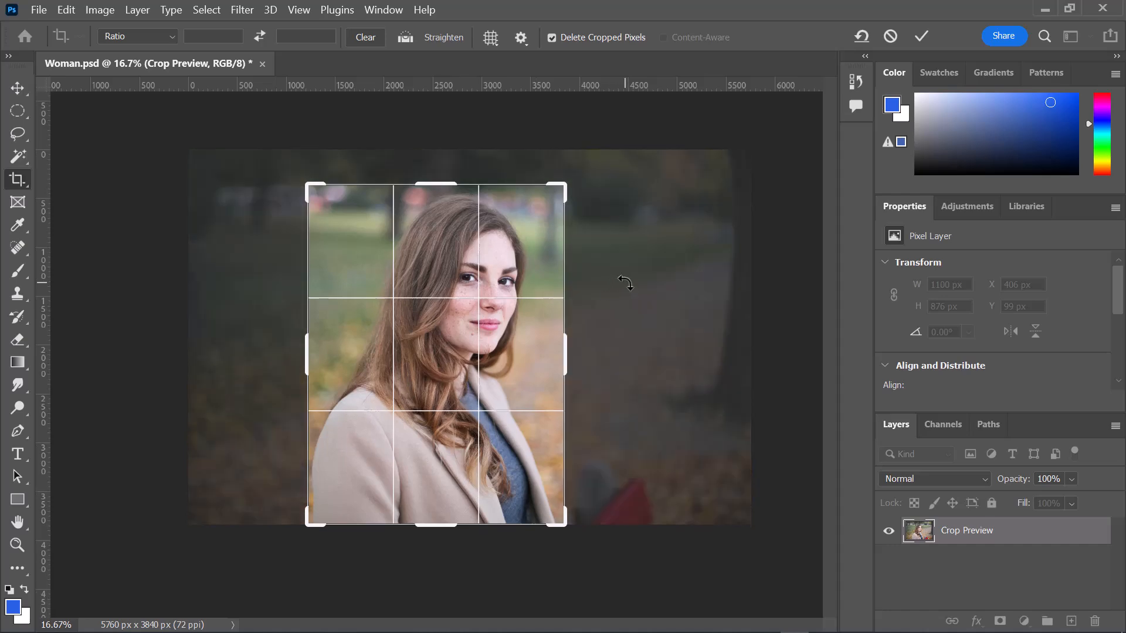
key("Return")
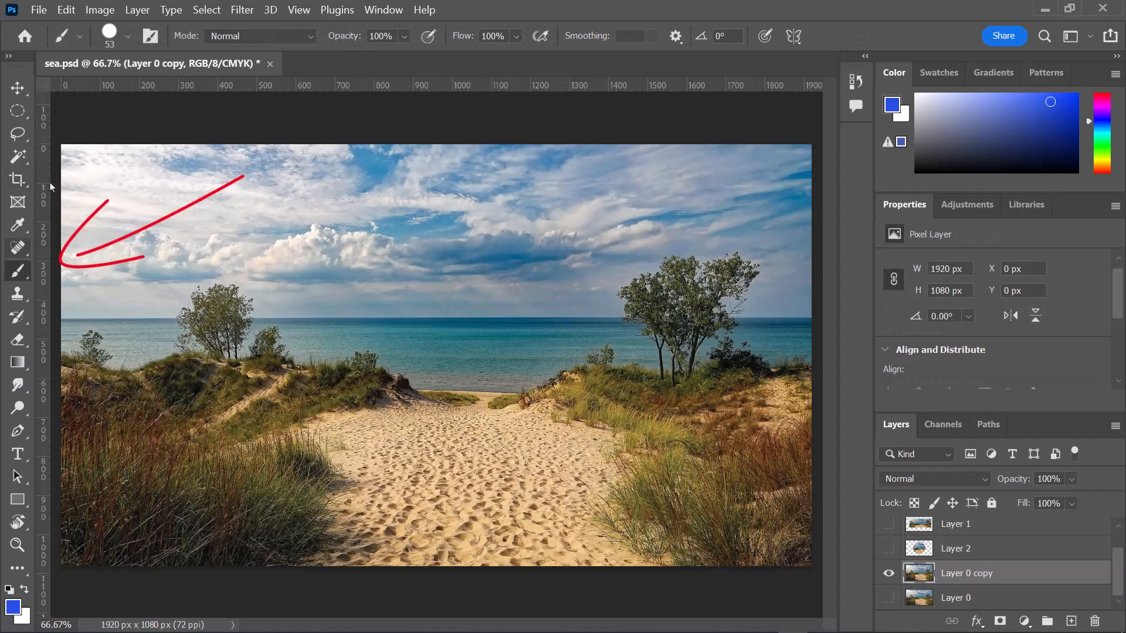
- Set the brush size to 53 px and its hardness to 69% in sea.psd
left_click(108, 37)
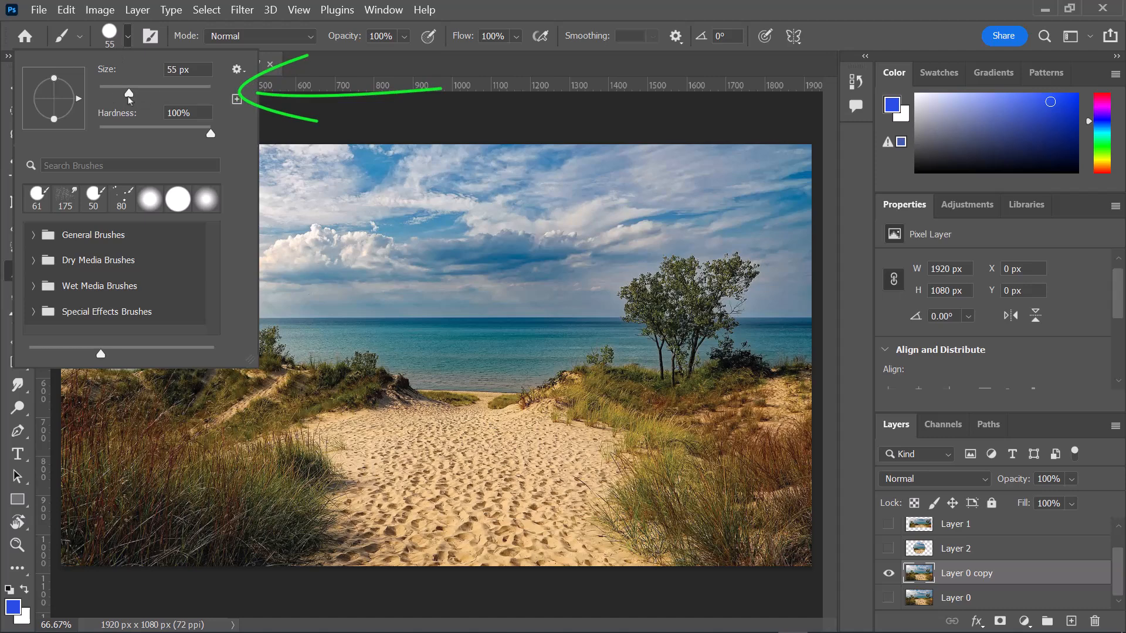
left_click(155, 134)
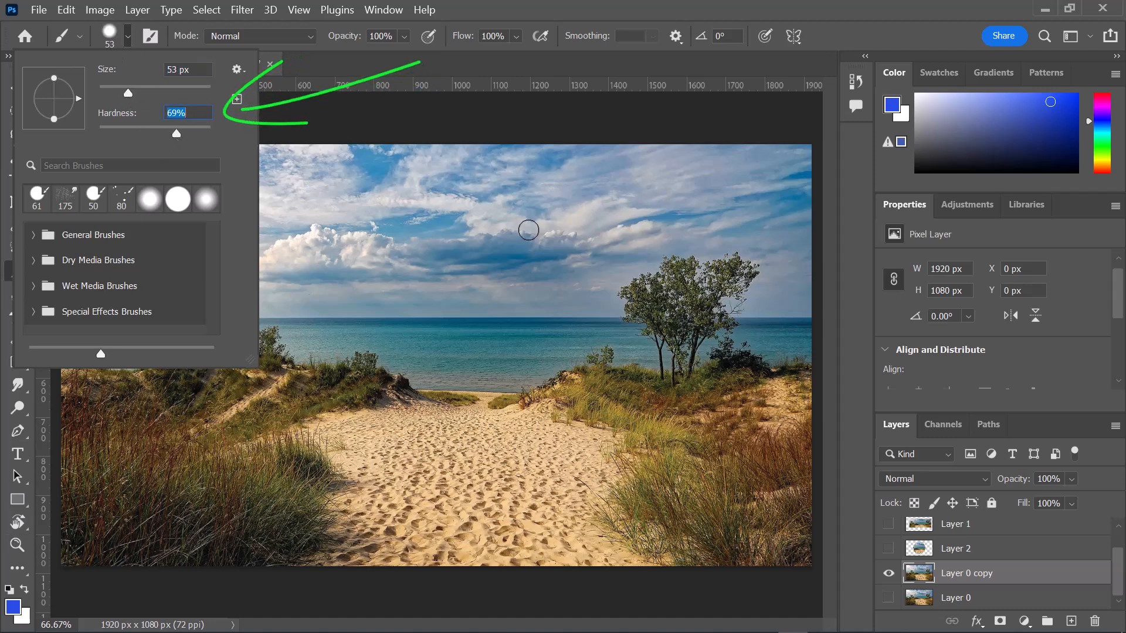
- Paint a freehand blue loop and, with the foreground colour set to #e32739, a red triangle across the sky
left_click_drag(528, 230, 508, 266)
left_click(13, 608)
left_click(695, 94)
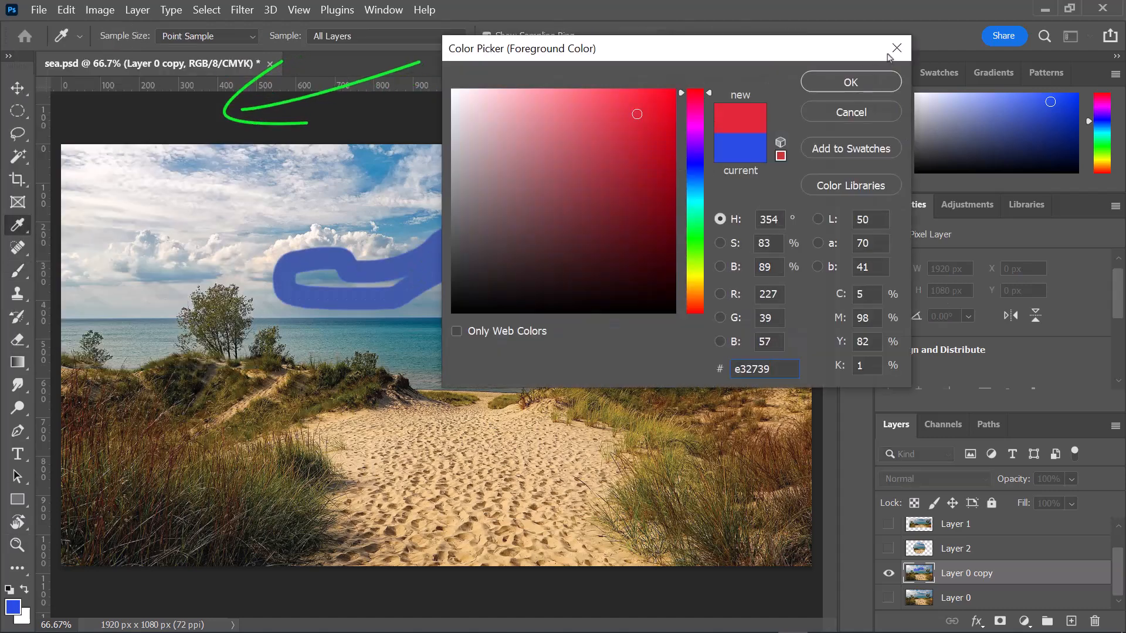
left_click(851, 81)
mouse_move(362, 198)
left_mouse_down()
mouse_move(479, 211)
mouse_move(372, 202)
left_mouse_up()
- Scatter red speckles over the sea photo with the Supreme Spatter preset from Kyle's Spatter Brushes
left_click(128, 36)
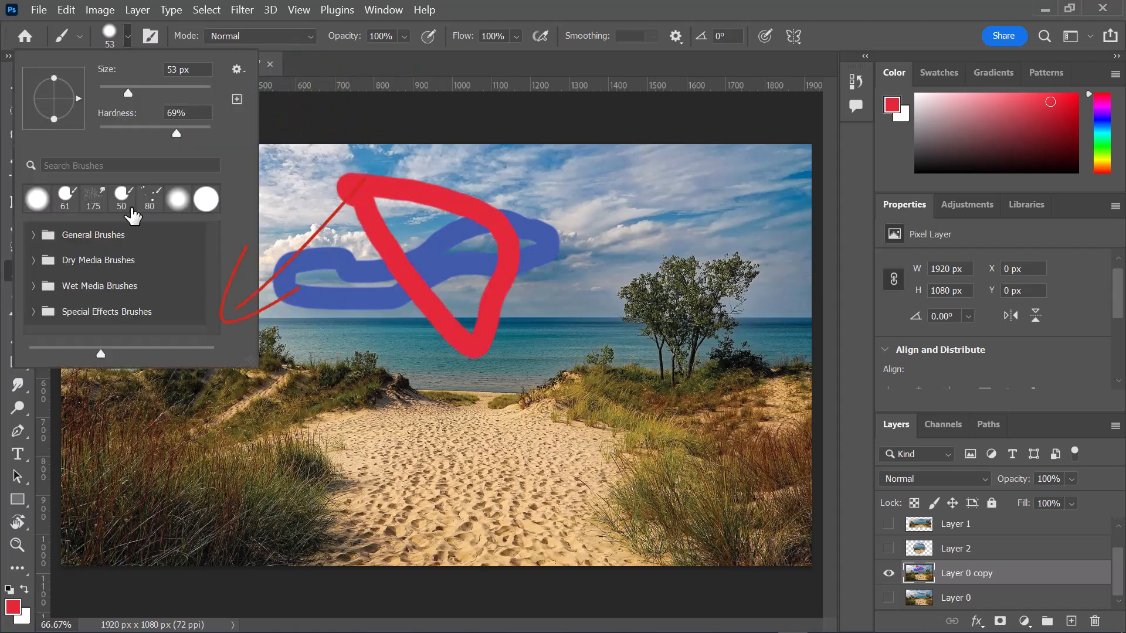
scroll(103, 296, "down", 5)
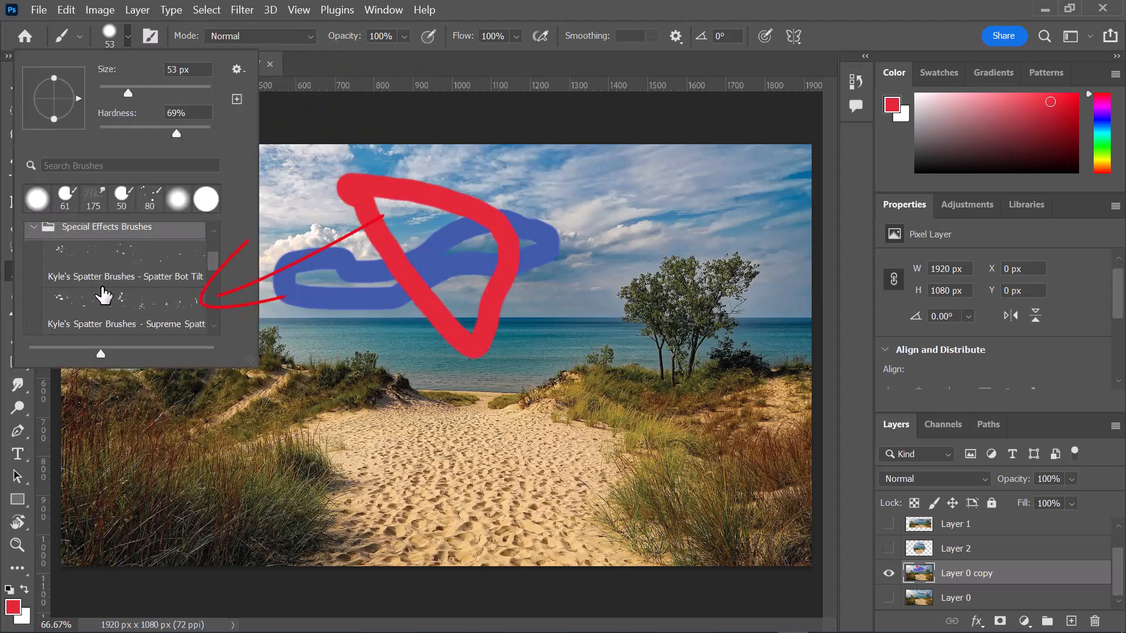
left_click(104, 296)
mouse_move(668, 317)
left_mouse_down()
mouse_move(731, 441)
mouse_move(698, 393)
left_mouse_up()
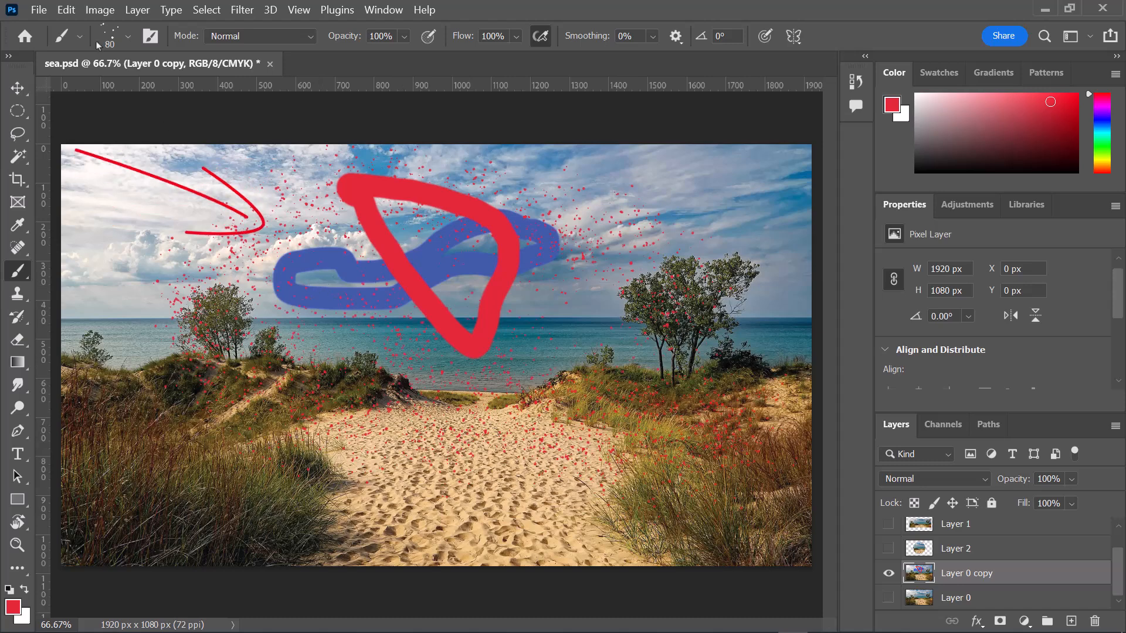
- Paint a red dotted loop around the sky and beach with the Kyle's Screentones 38 brush
left_click(128, 37)
left_click_drag(212, 292, 213, 325)
left_click(159, 312)
mouse_move(731, 239)
left_mouse_down()
mouse_move(201, 276)
mouse_move(725, 216)
mouse_move(562, 220)
left_mouse_up()
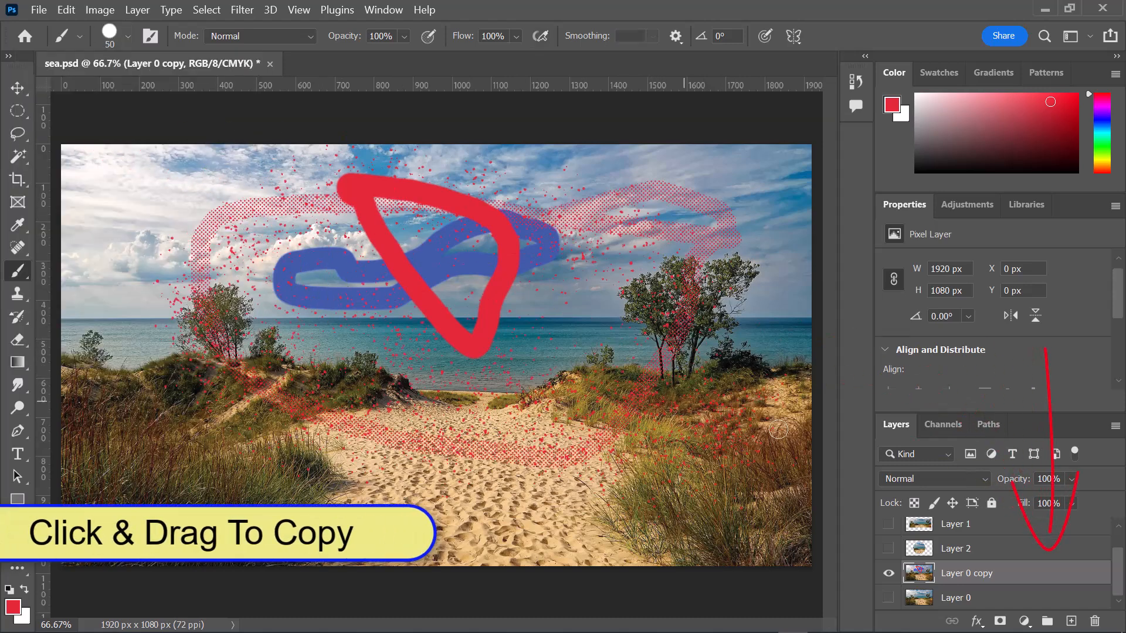
- Duplicate the beach photo layer and clone sand over the edge of the grass left of the path with a 53 px Clone Stamp
left_click_drag(1057, 572, 1070, 621)
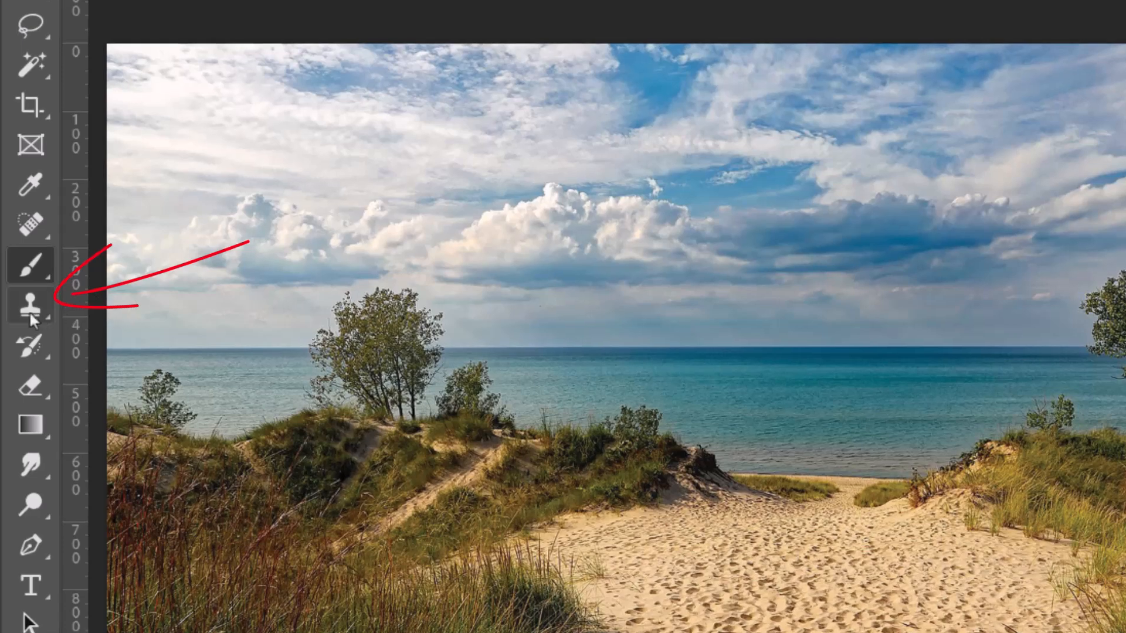
left_click(18, 296)
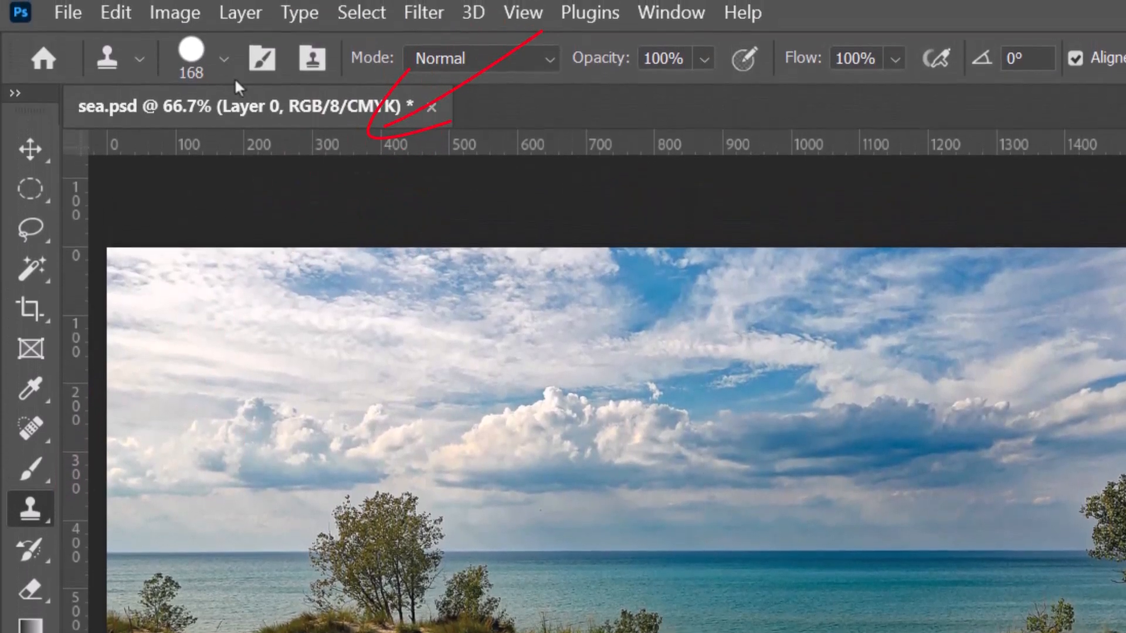
left_click(223, 59)
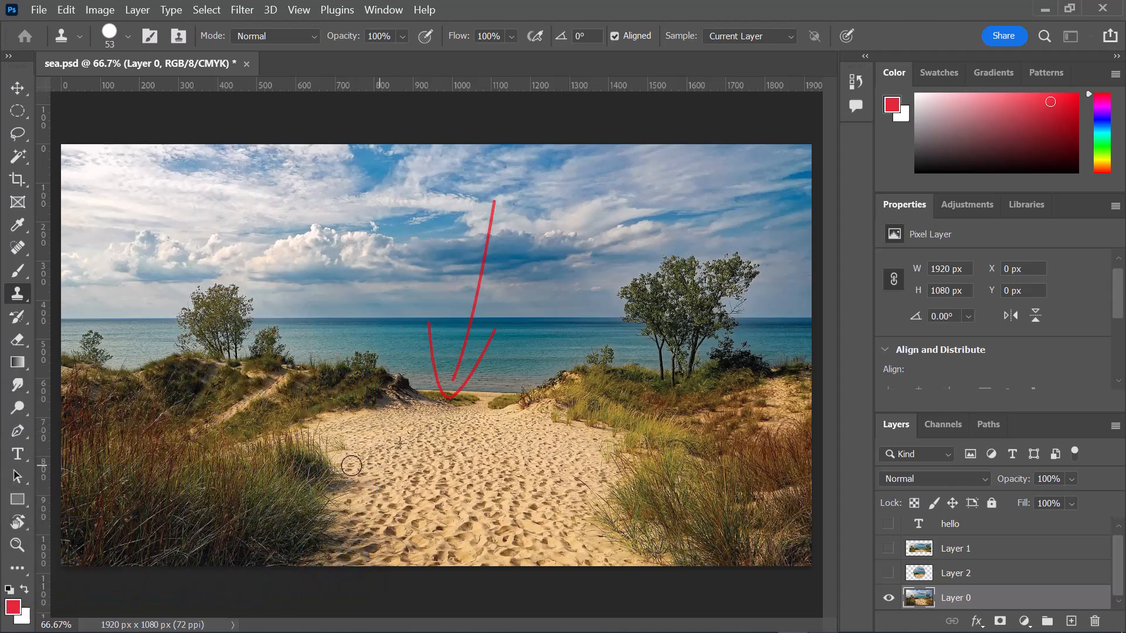
left_click_drag(351, 466, 297, 484)
left_click_drag(347, 440, 258, 469)
- Set the Clone Stamp size to 111 px and clone sand further into the grass left of the path
left_click(128, 36)
left_click_drag(51, 83, 72, 82)
mouse_move(358, 489)
left_mouse_down()
mouse_move(278, 500)
mouse_move(389, 437)
mouse_move(218, 476)
left_mouse_up()
mouse_move(381, 470)
left_mouse_down()
mouse_move(218, 466)
mouse_move(183, 495)
left_mouse_up()
- Set the Clone Stamp size to 174 px and clone sand over the lower-left grass down to the photo's bottom edge
left_click(128, 36)
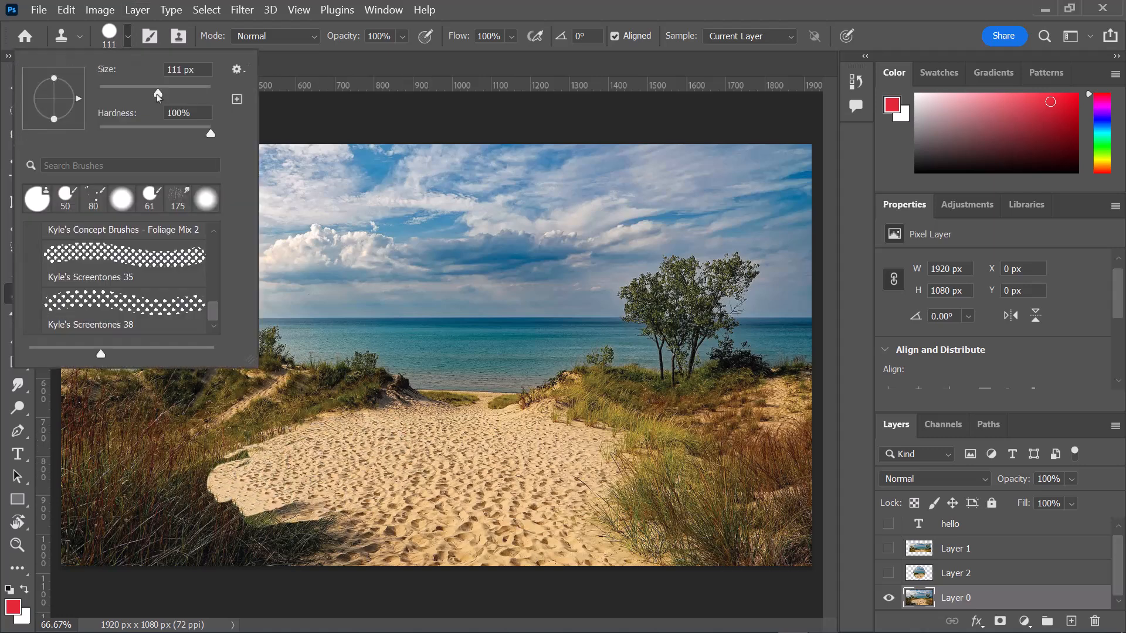
left_click_drag(158, 95, 166, 95)
left_click_drag(412, 486, 114, 533)
left_click_drag(353, 503, 237, 528)
left_click_drag(303, 516, 181, 524)
left_click_drag(315, 540, 125, 540)
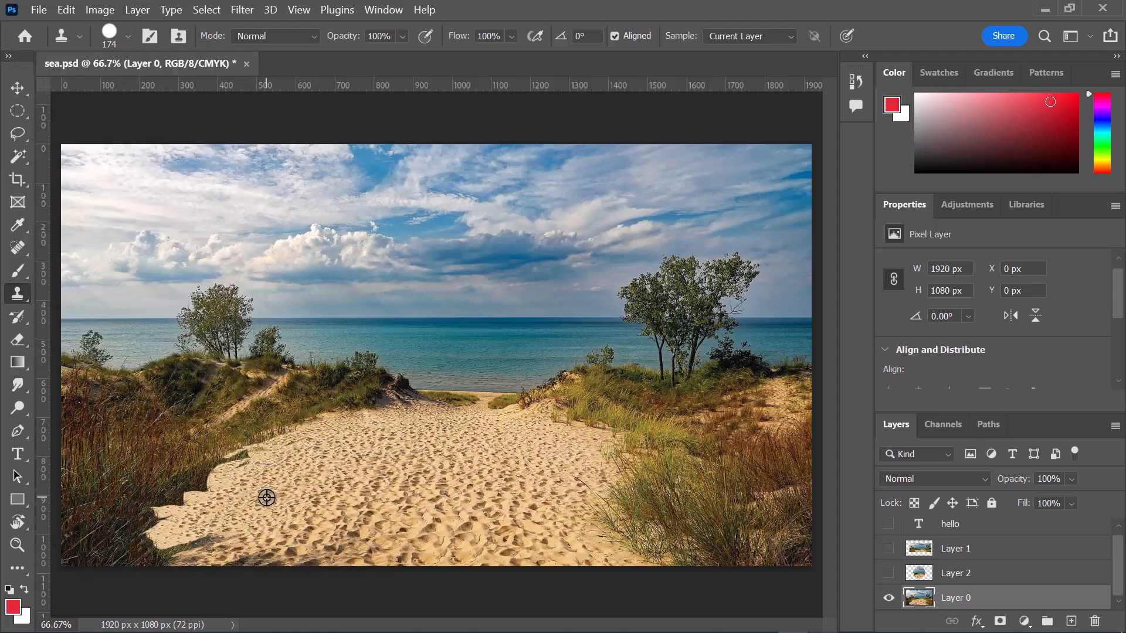
left_click(267, 497, "alt")
left_click_drag(260, 481, 182, 516)
left_click(266, 505, "alt")
left_click_drag(306, 557, 162, 556)
left_click(264, 540, "alt")
left_click_drag(228, 539, 157, 534)
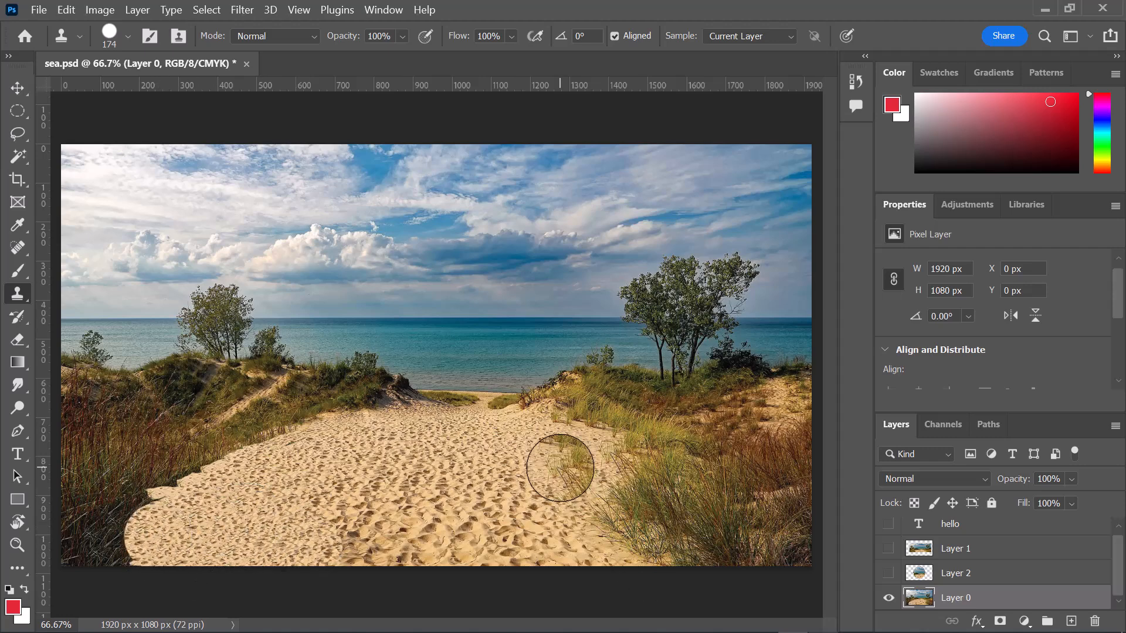
- Clone sand over the grass right of the path down to the photo's bottom edge
left_click(561, 467, "alt")
left_click_drag(598, 479, 688, 545)
left_click(580, 490, "alt")
left_click_drag(574, 534, 709, 542)
left_click_drag(633, 528, 733, 557)
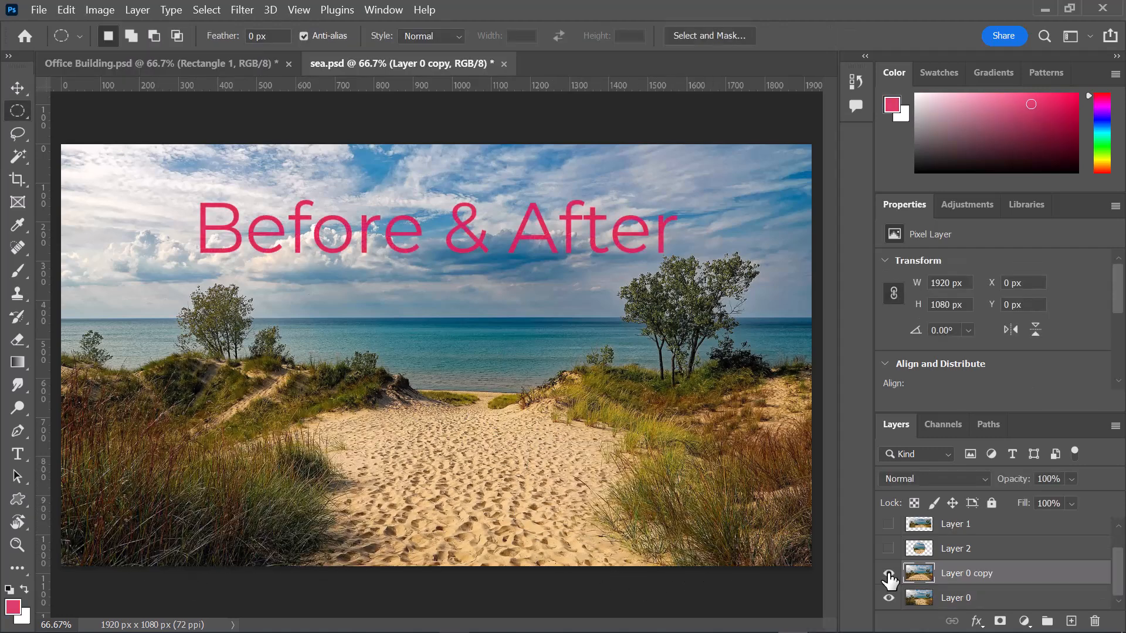
- Toggle the visibility of Layer 0 copy to compare the beach before and after cloning
left_click(888, 575)
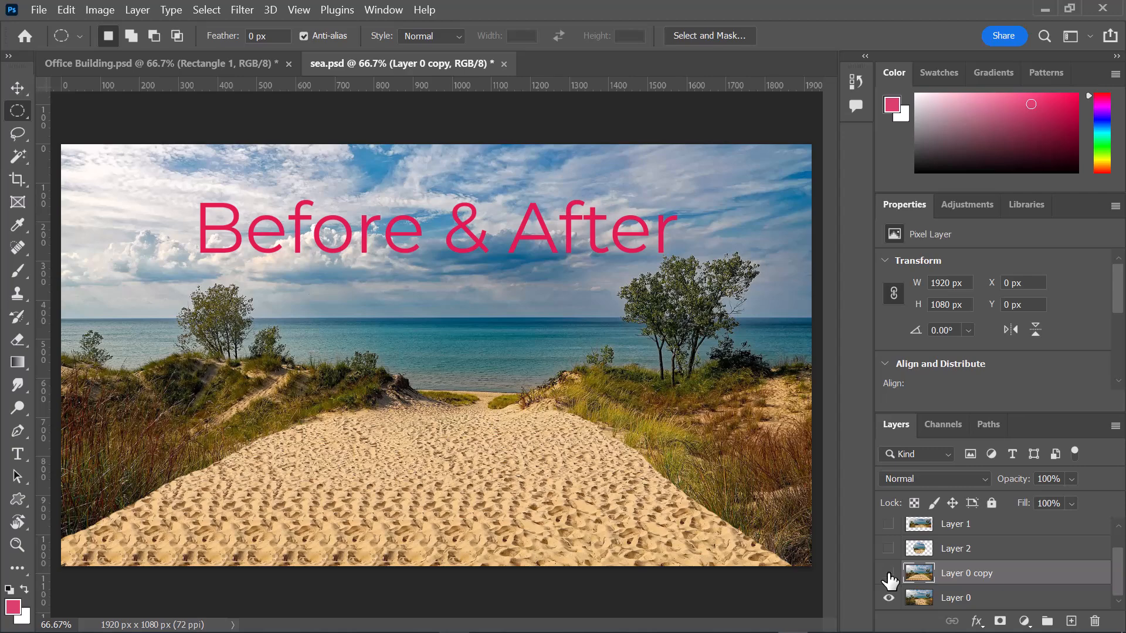
left_click(888, 578)
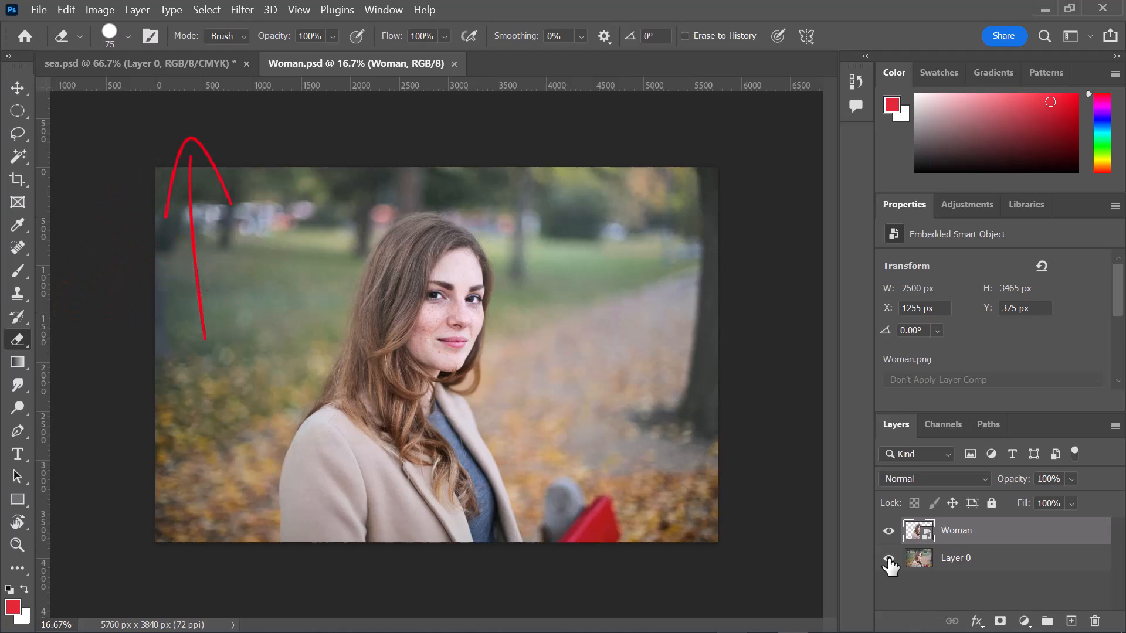
- Hide the Layer 0 photo in Woman.psd and set the Eraser size to 146 px
left_click(889, 558)
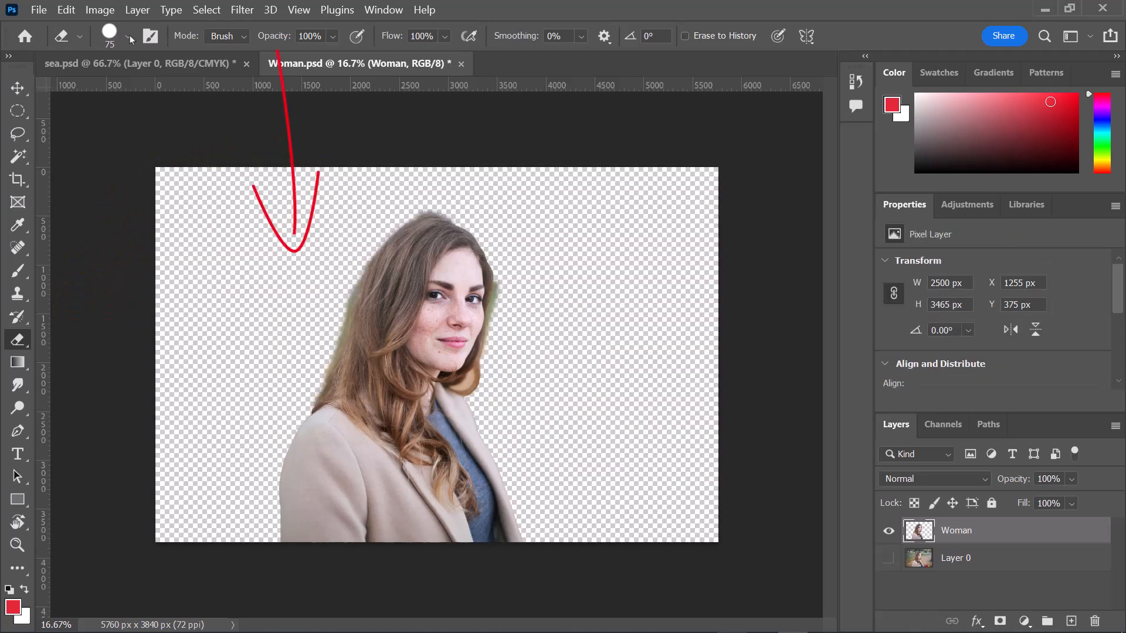
left_click(127, 36)
left_click_drag(142, 91, 167, 92)
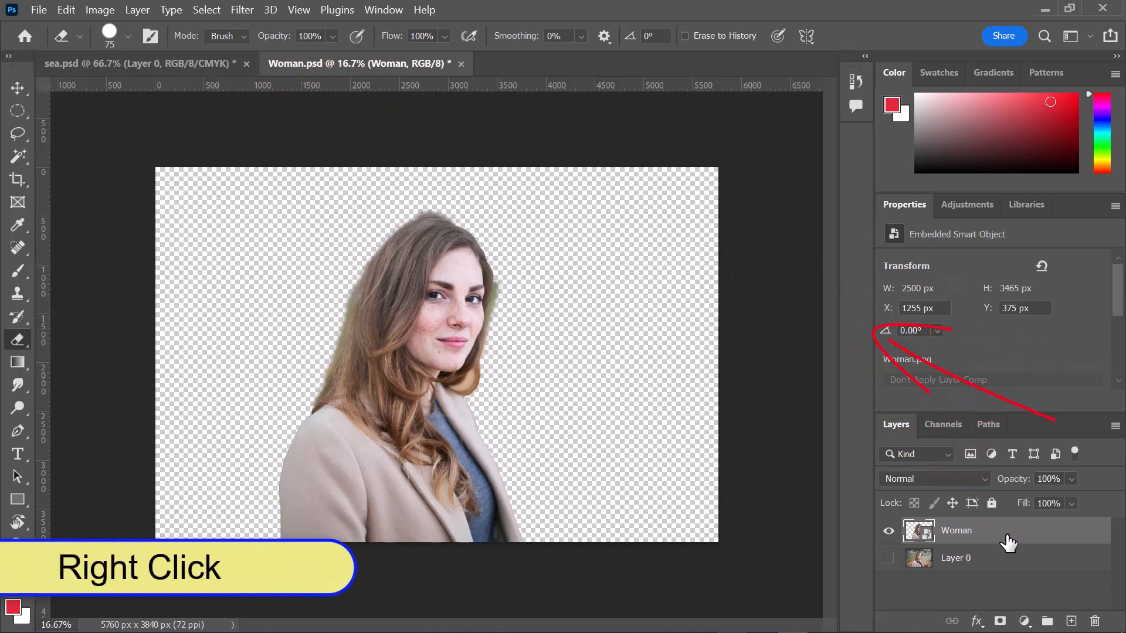
- Rasterize the Woman layer and set the Eraser size to 183 px
right_click(1007, 536)
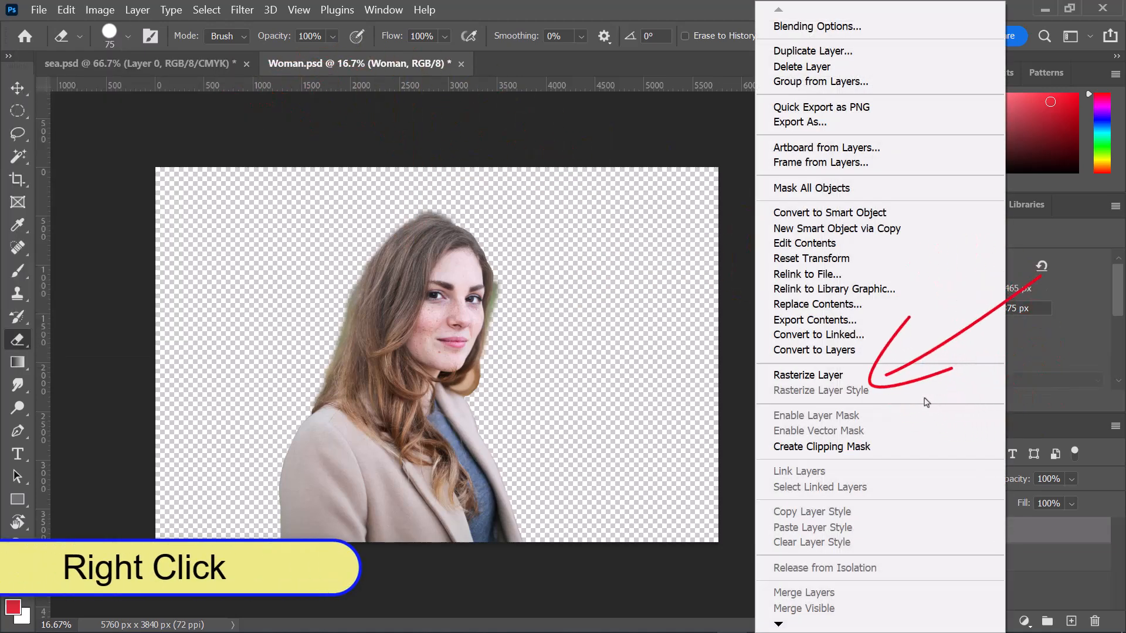
left_click(849, 378)
left_click(128, 37)
left_click_drag(157, 92, 178, 92)
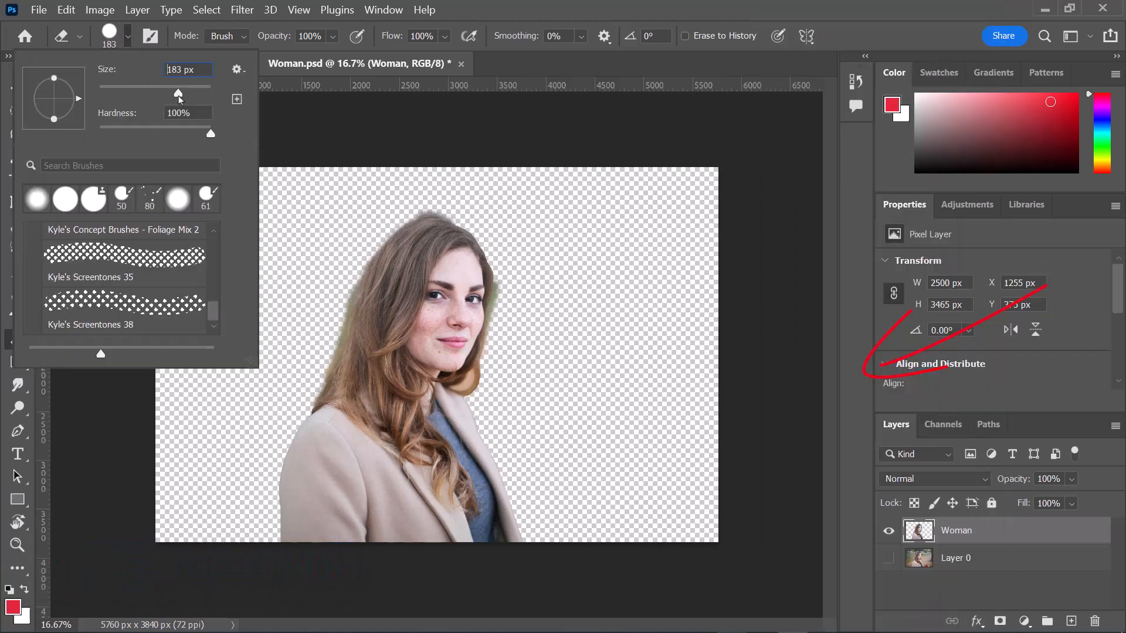
left_click(625, 70)
- Set the Eraser size to 417 px and erase just above the woman's hair
key("ctrl+plus")
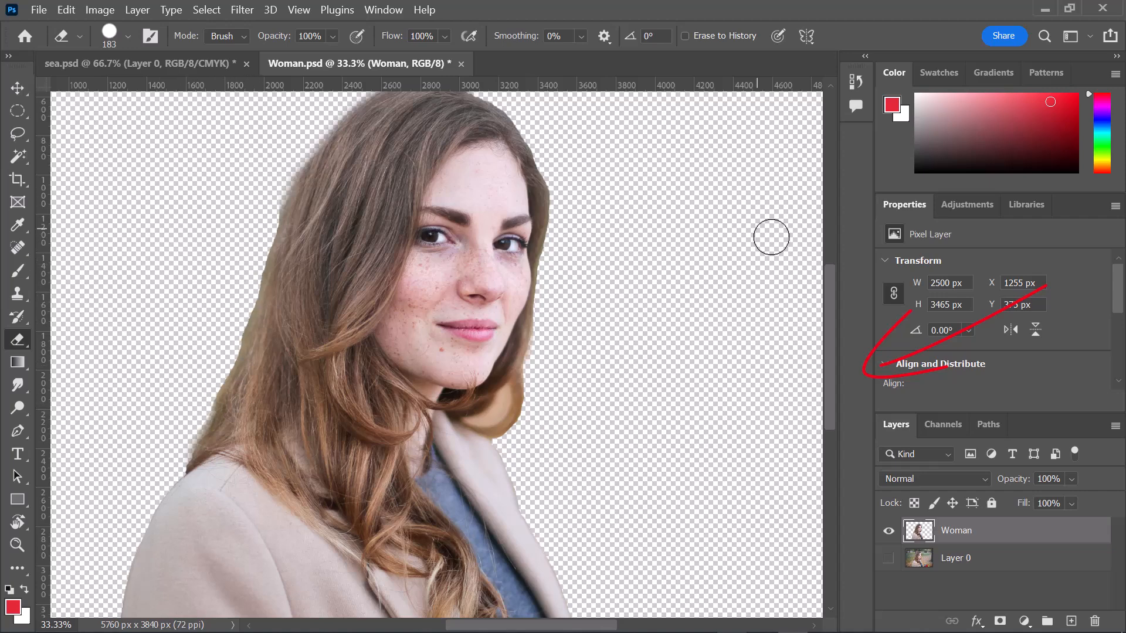
key("ctrl+0")
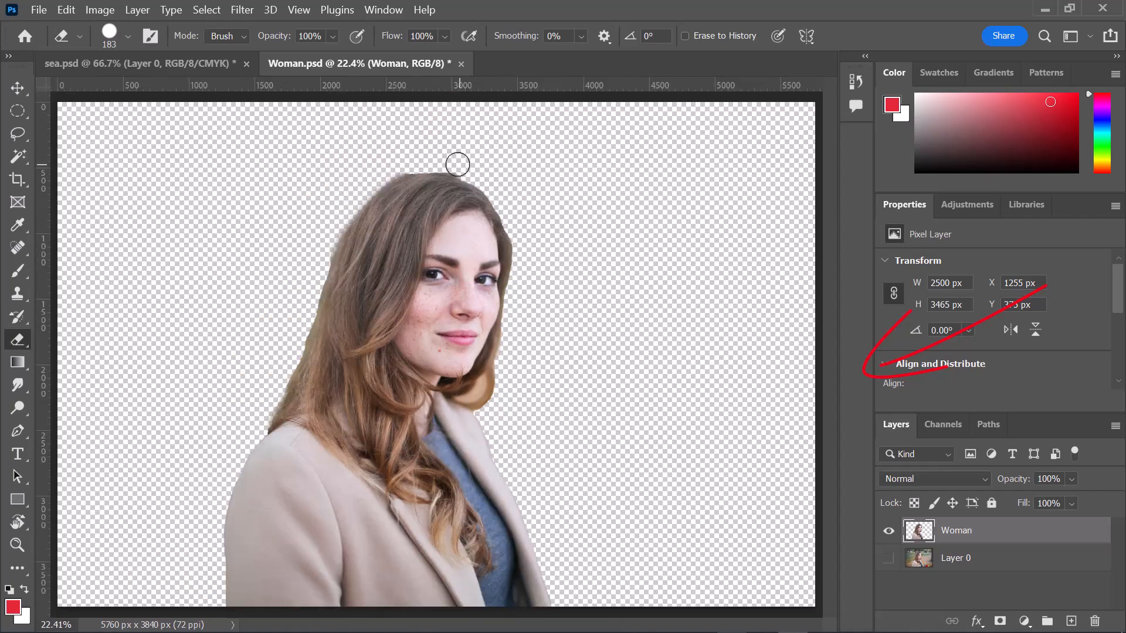
left_click(127, 37)
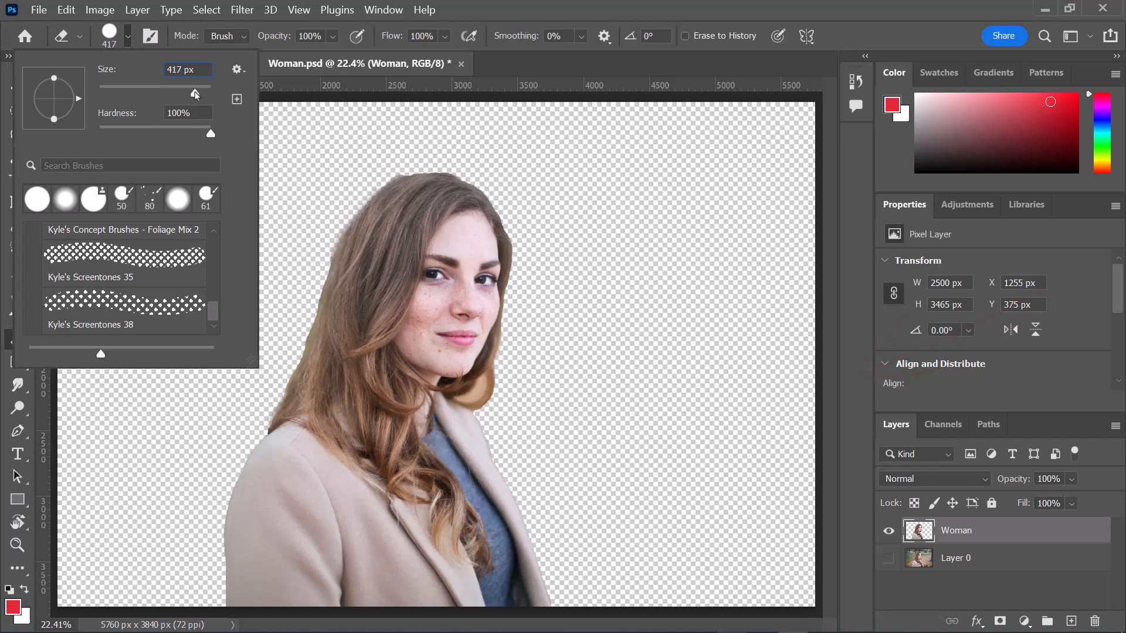
left_click(397, 151)
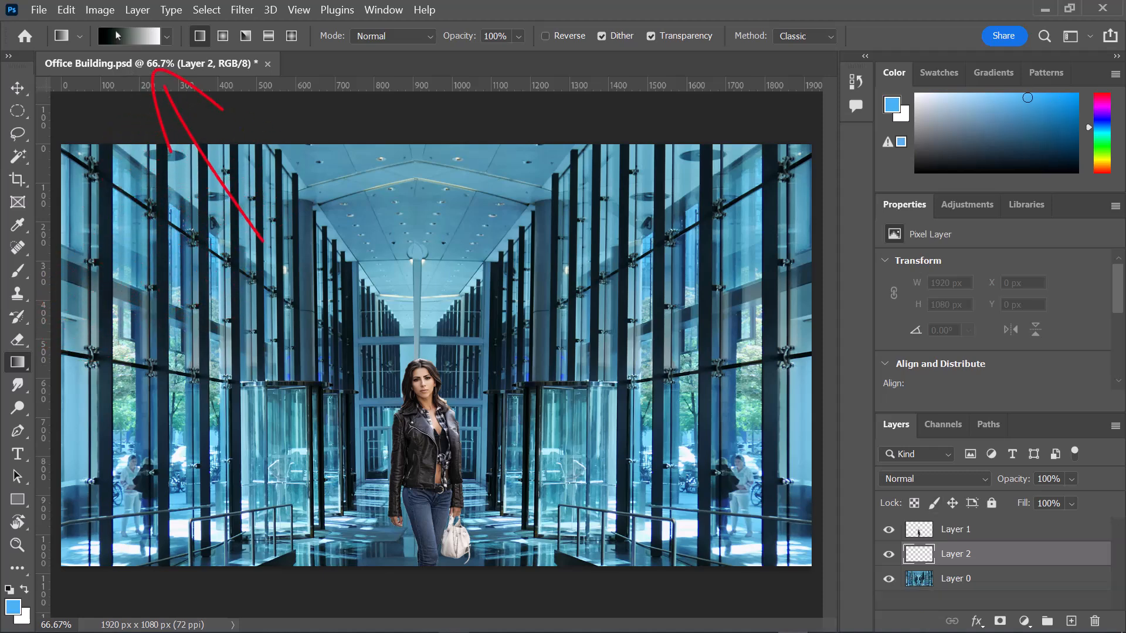
- Add a light blue stop near the dark end and a magenta #f04ad7 stop at 45% to the Black, White gradient
left_click(117, 36)
left_click(747, 368)
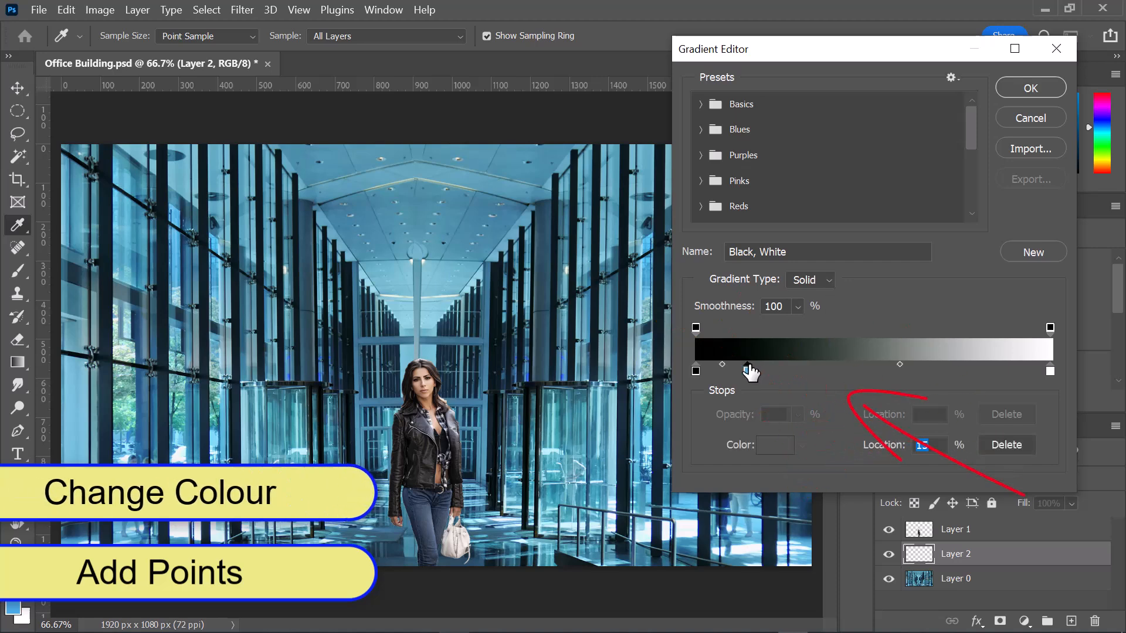
left_click(857, 371)
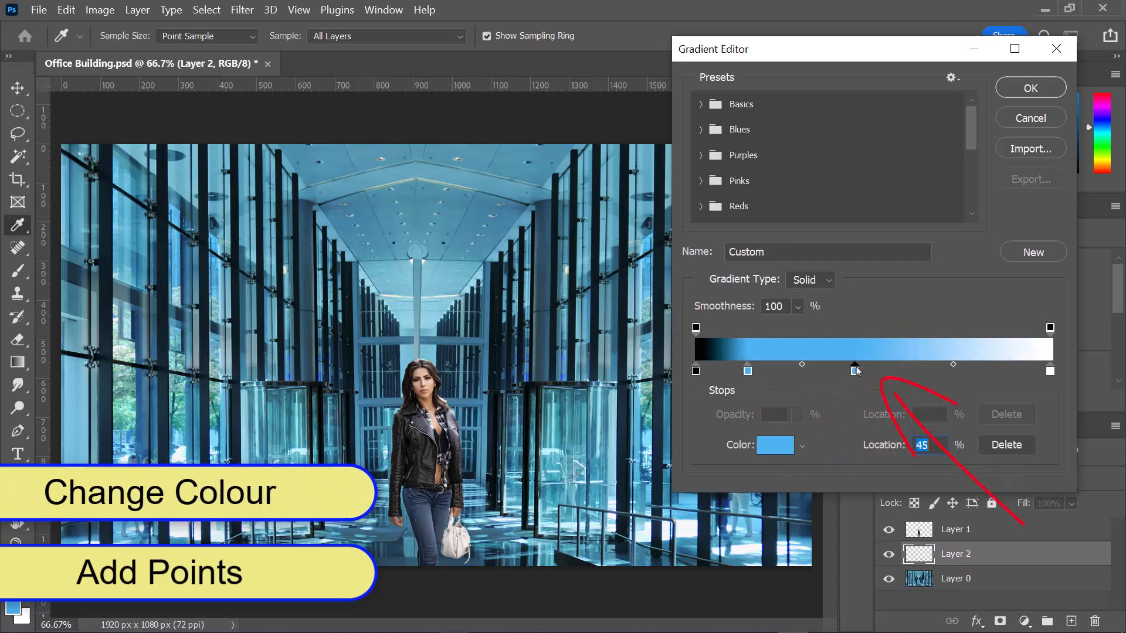
left_click(775, 445)
left_click(692, 132)
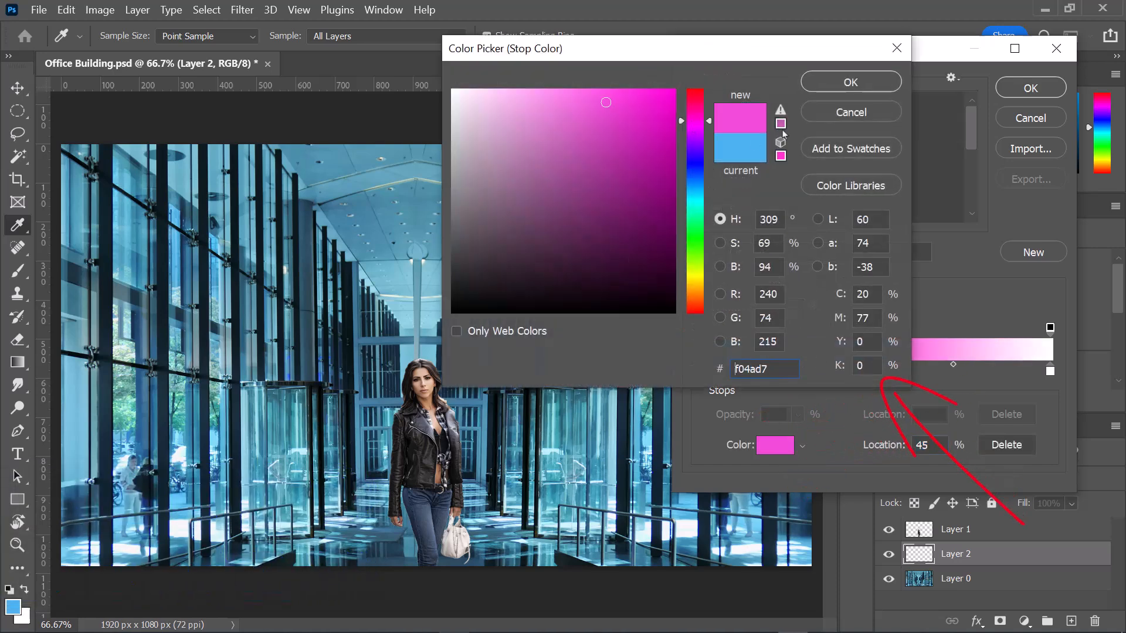
left_click(851, 82)
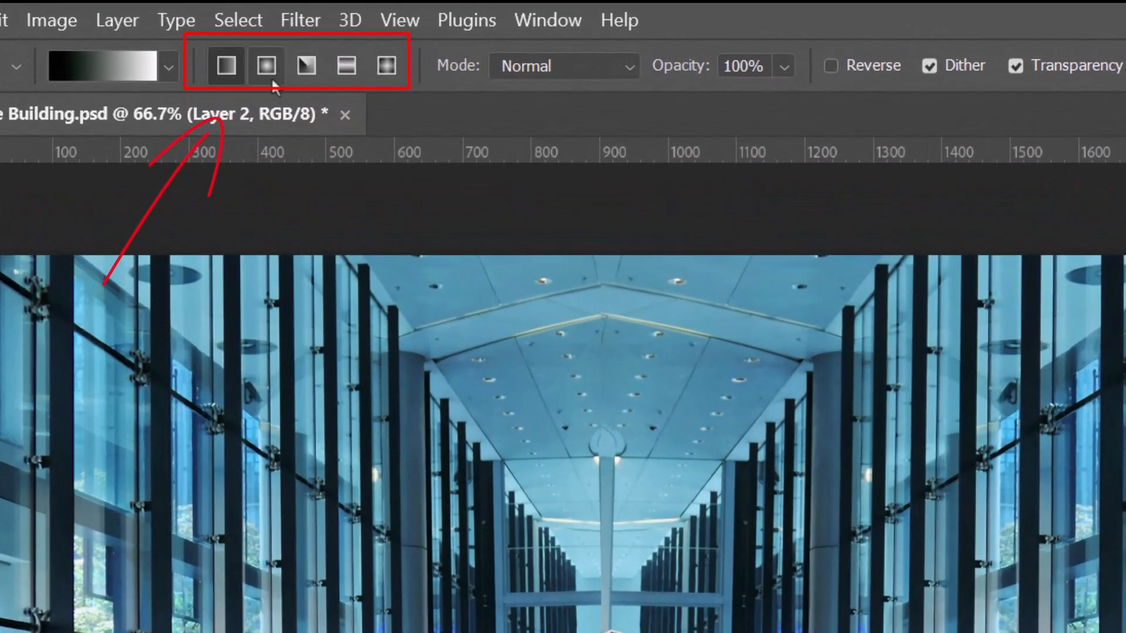
- Try the radial, angle, reflected and diamond gradient styles and return to the linear style
left_click(271, 81)
left_click(302, 64)
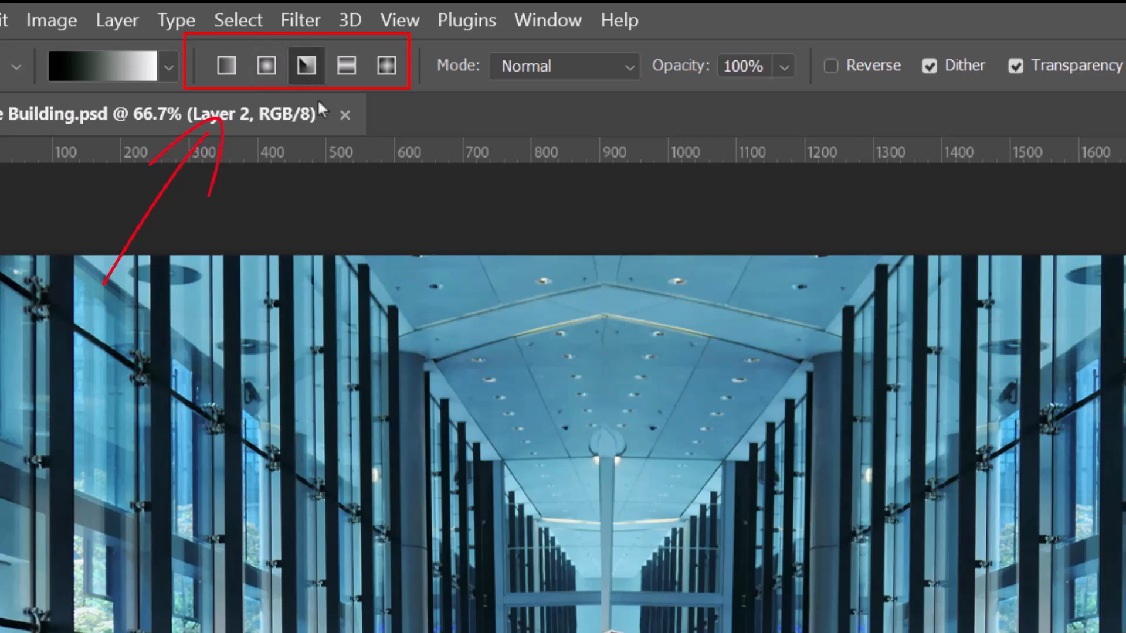
left_click(352, 69)
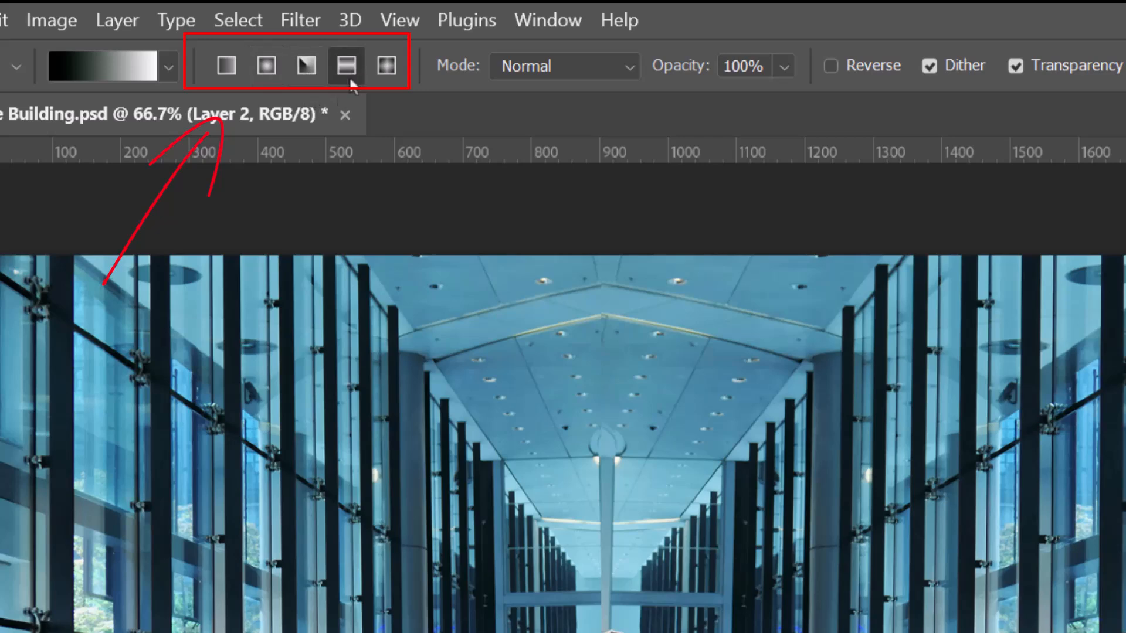
left_click(382, 69)
left_click(223, 63)
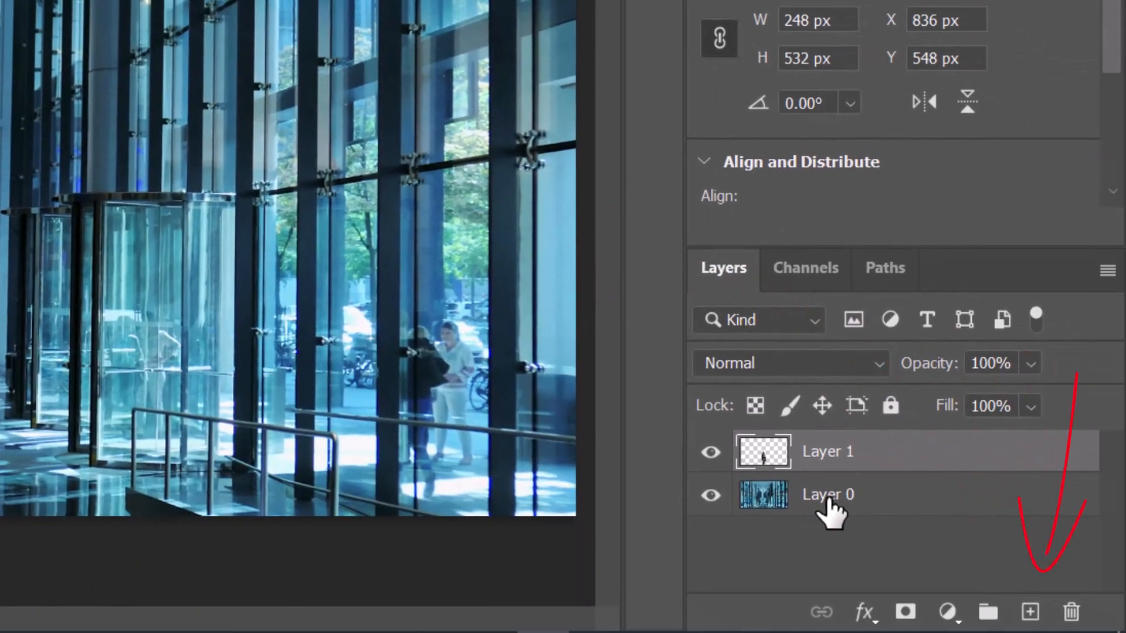
- Add an empty layer directly above Layer 0 and set the Gradient tool's foreground colour to mint green
left_click(826, 497)
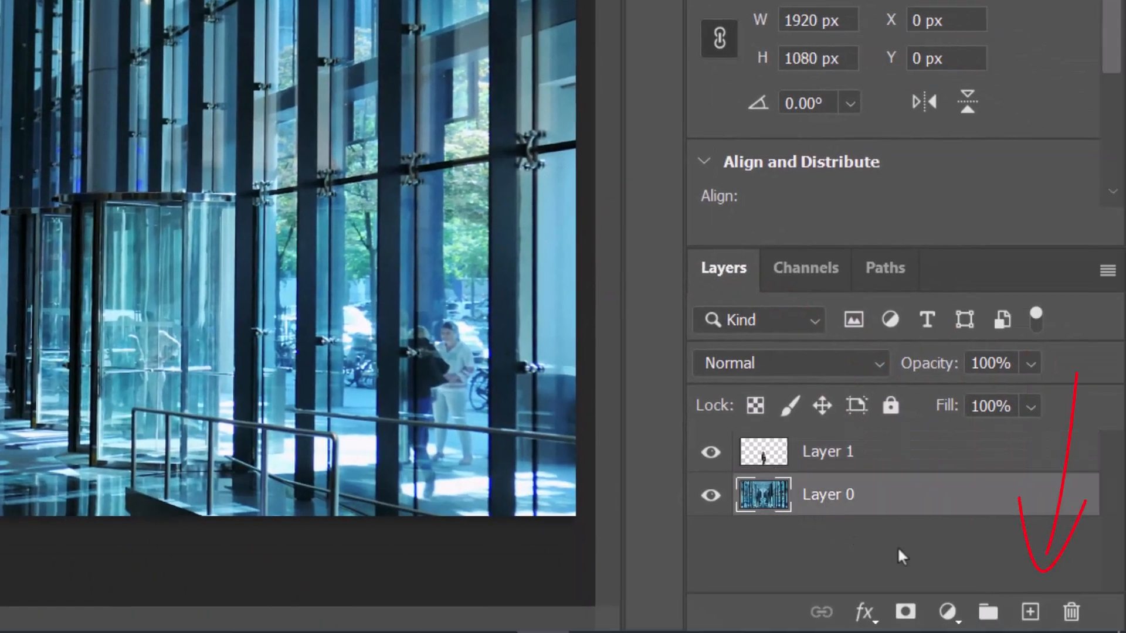
left_click(1030, 611)
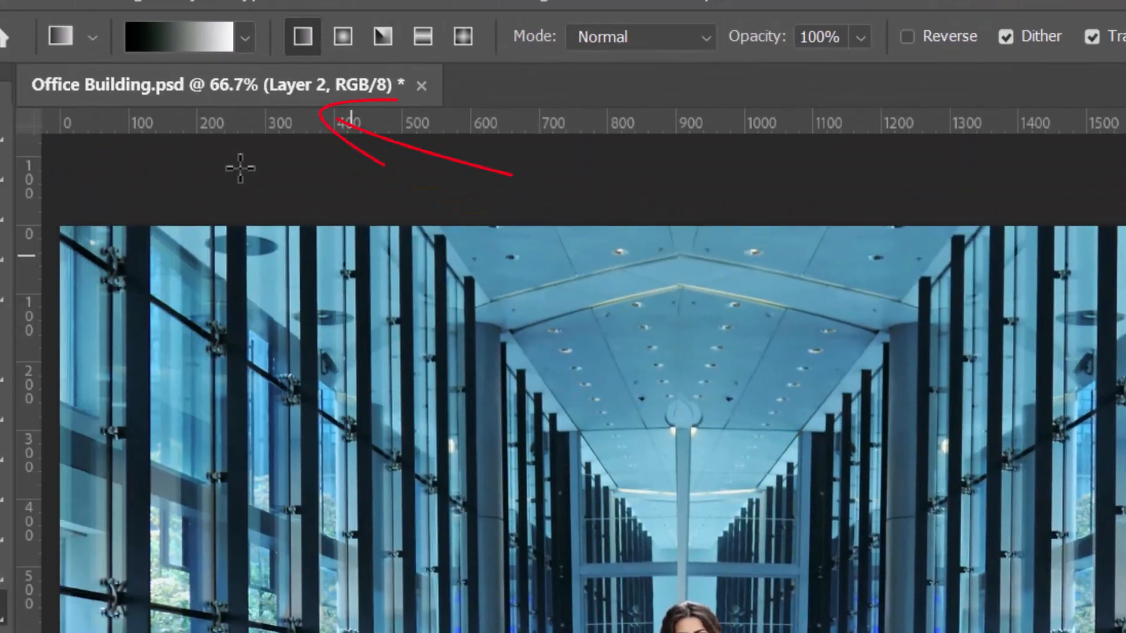
left_click(293, 61)
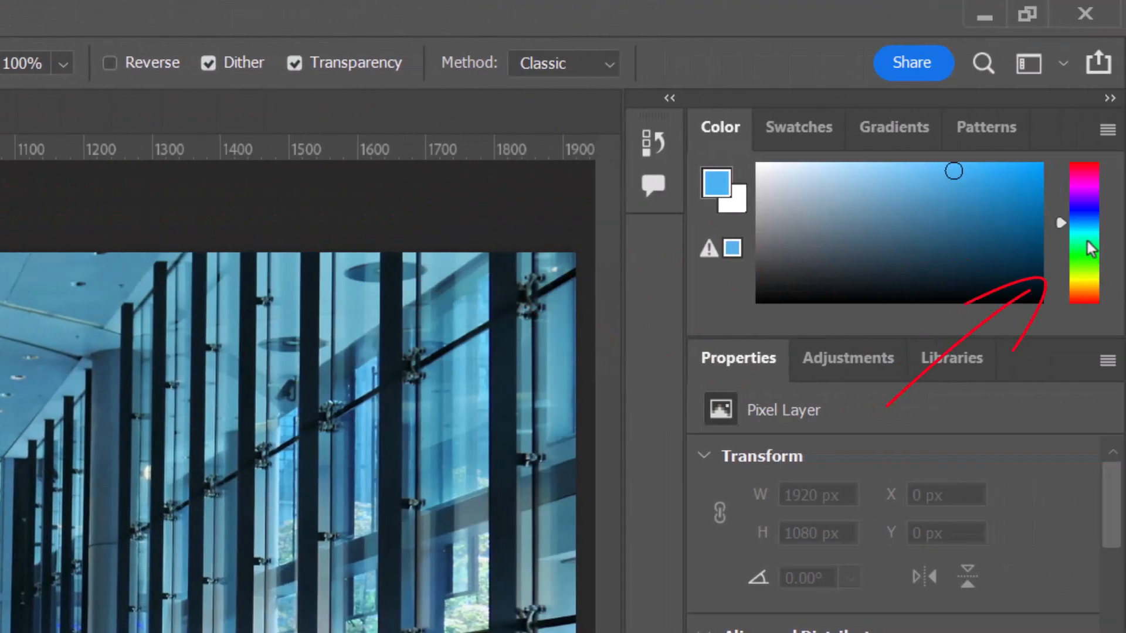
left_click(1087, 241)
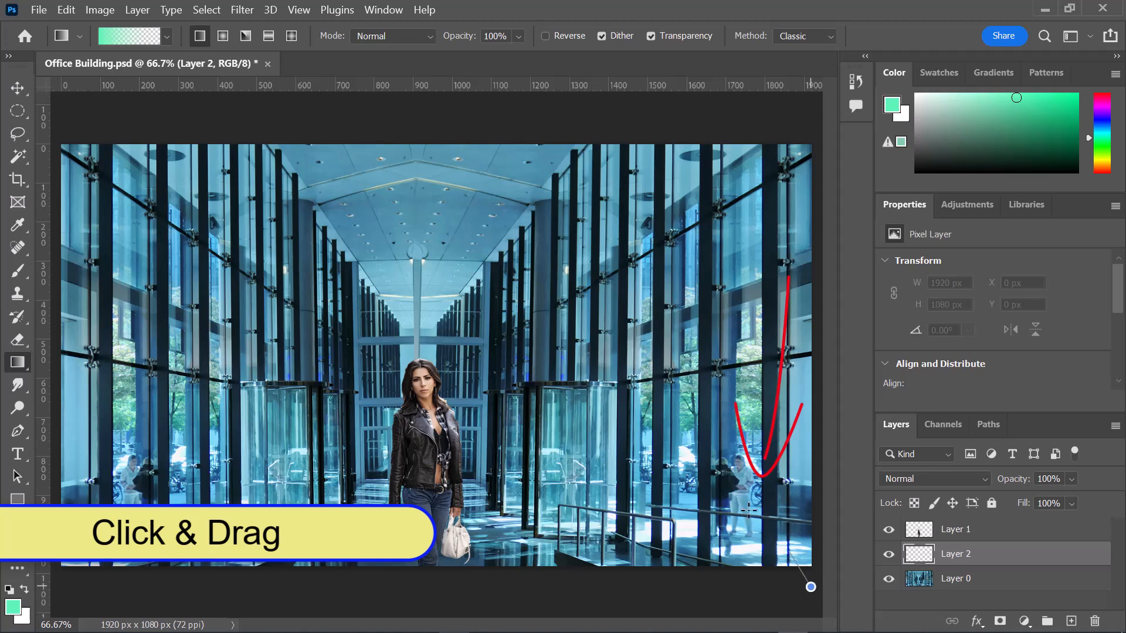
- Apply linear mint-green-to-transparent gradients on Layer 2 from the photo's lower-right and upper-left corners towards the middle
left_click_drag(792, 568, 639, 426)
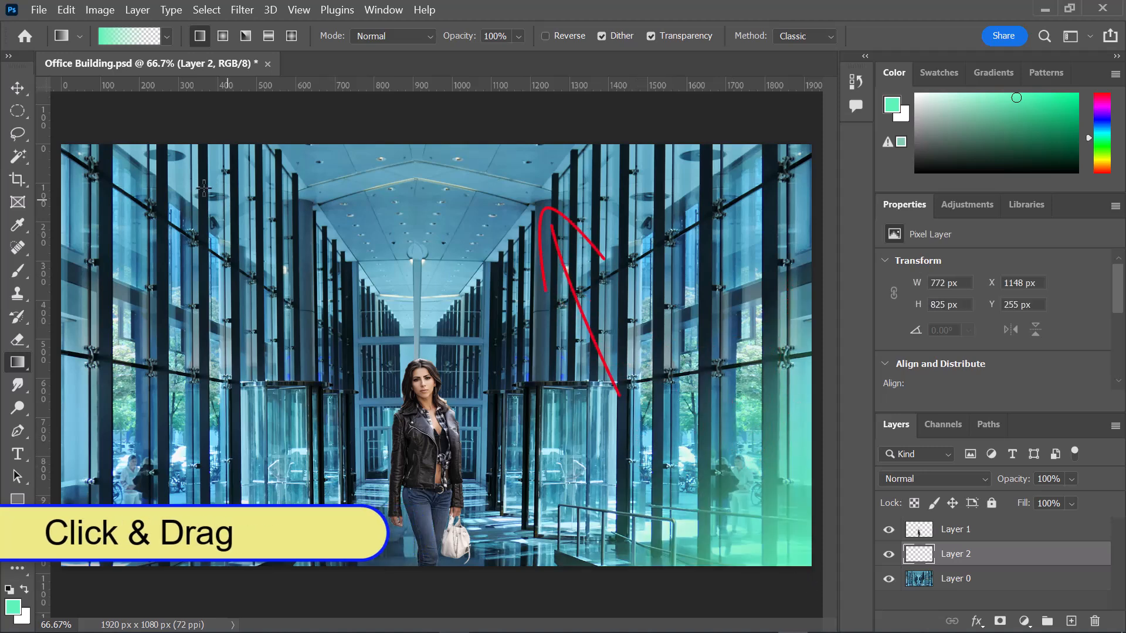
left_click_drag(58, 105, 114, 180)
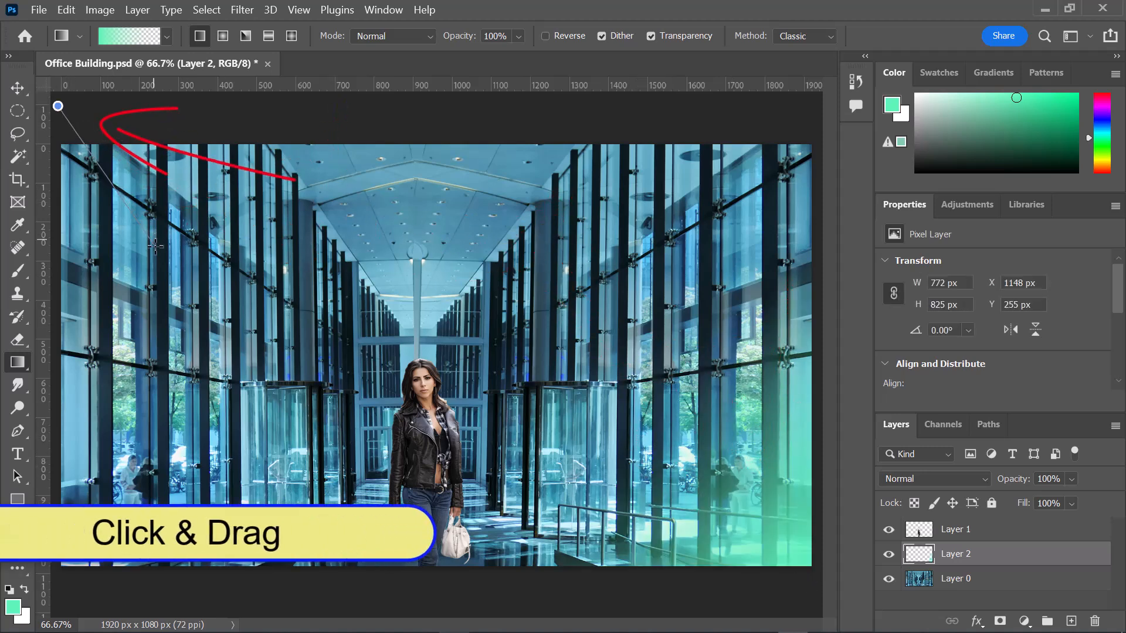
left_click_drag(159, 254, 174, 285)
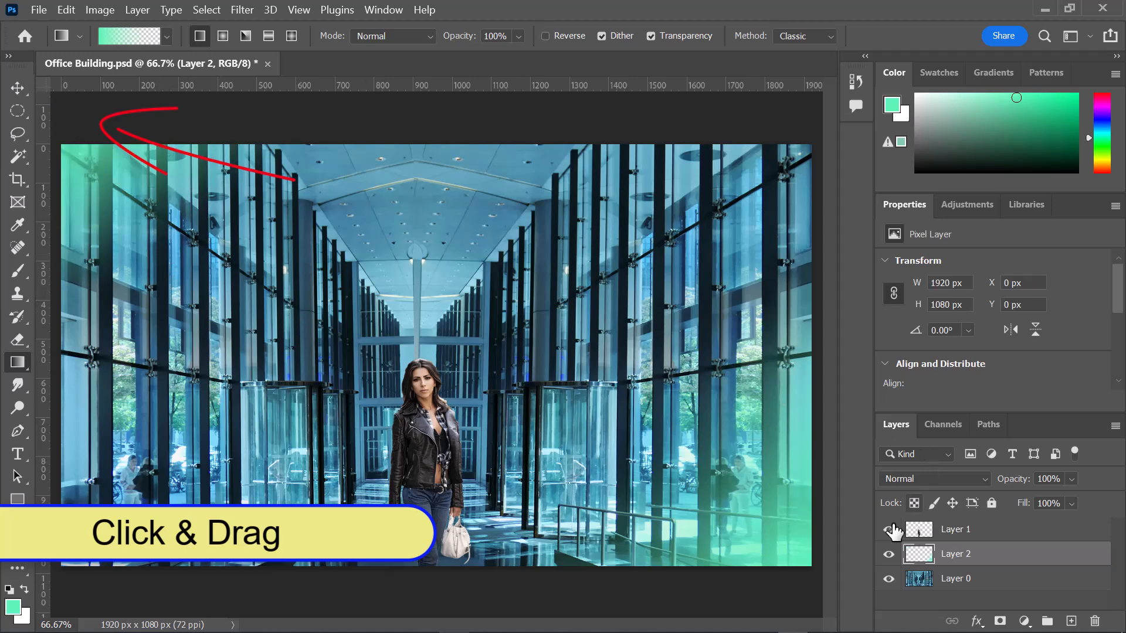
- Hide and show Layer 2 repeatedly to compare the photo with and without the mint-green gradients
left_click(887, 555)
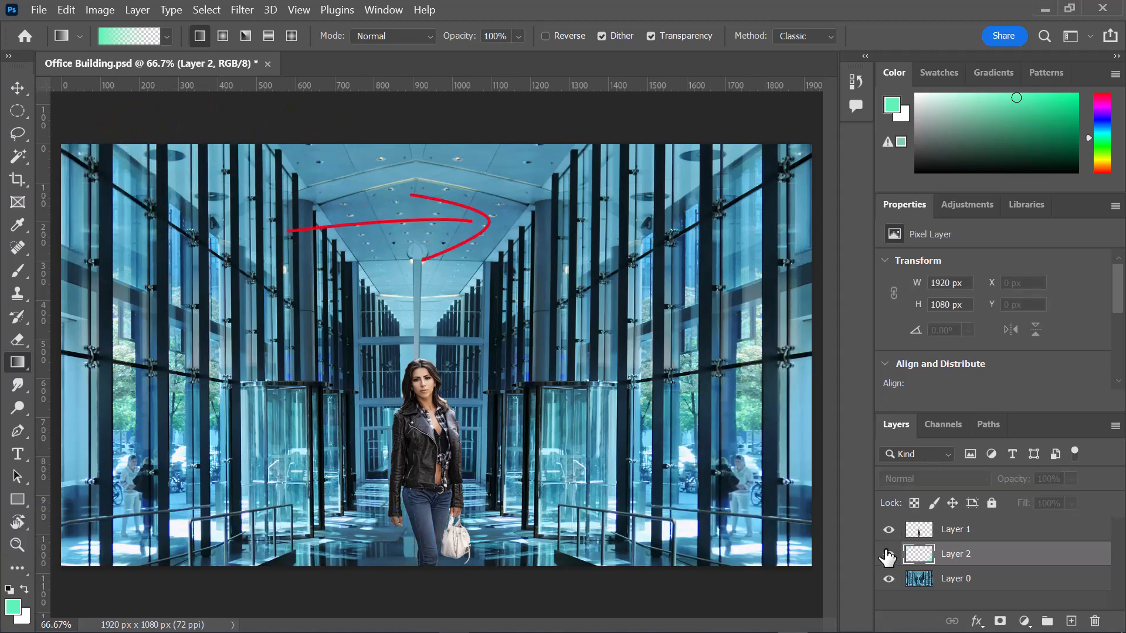
left_click(887, 555)
left_click(887, 554)
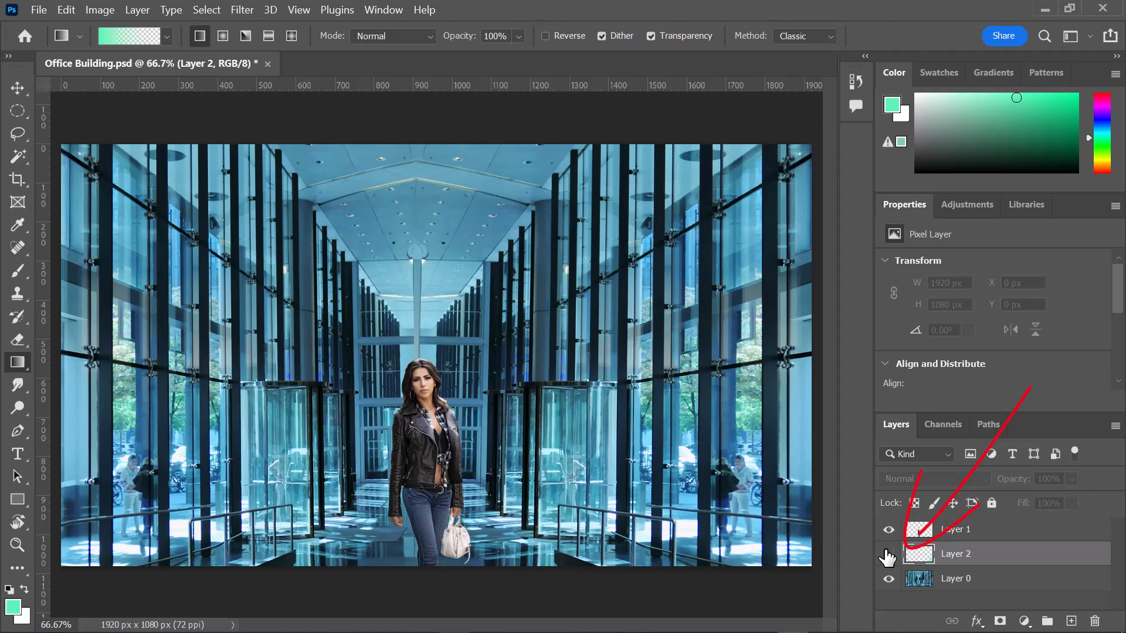
left_click(887, 554)
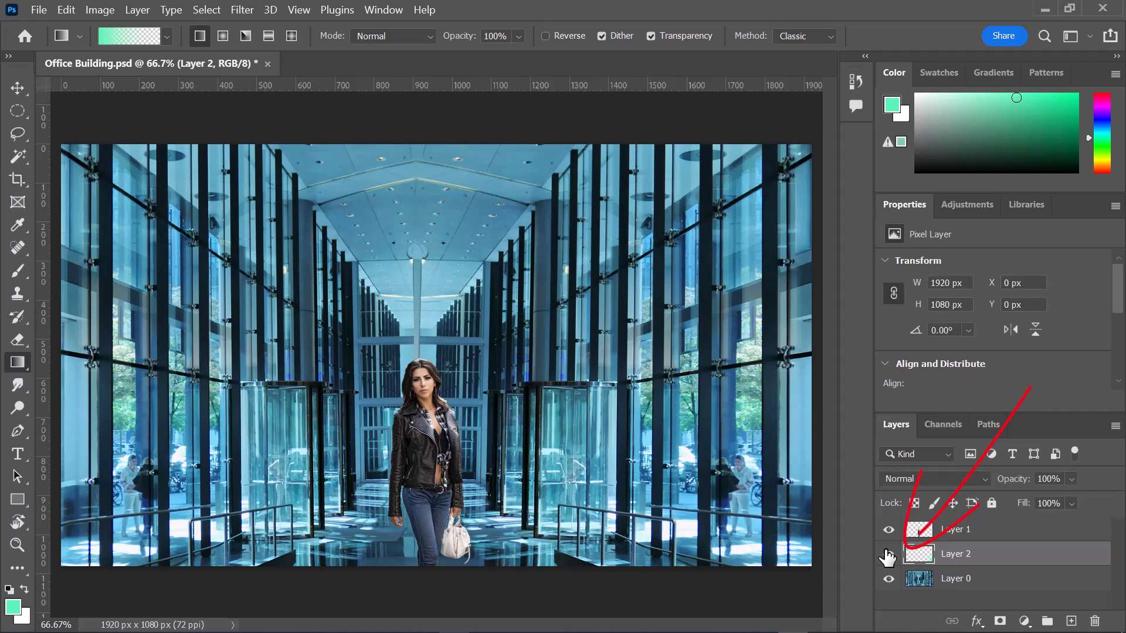
- Select Layer 1 and set the Type tool's text colour to pale yellow #f4f381
left_click(992, 538)
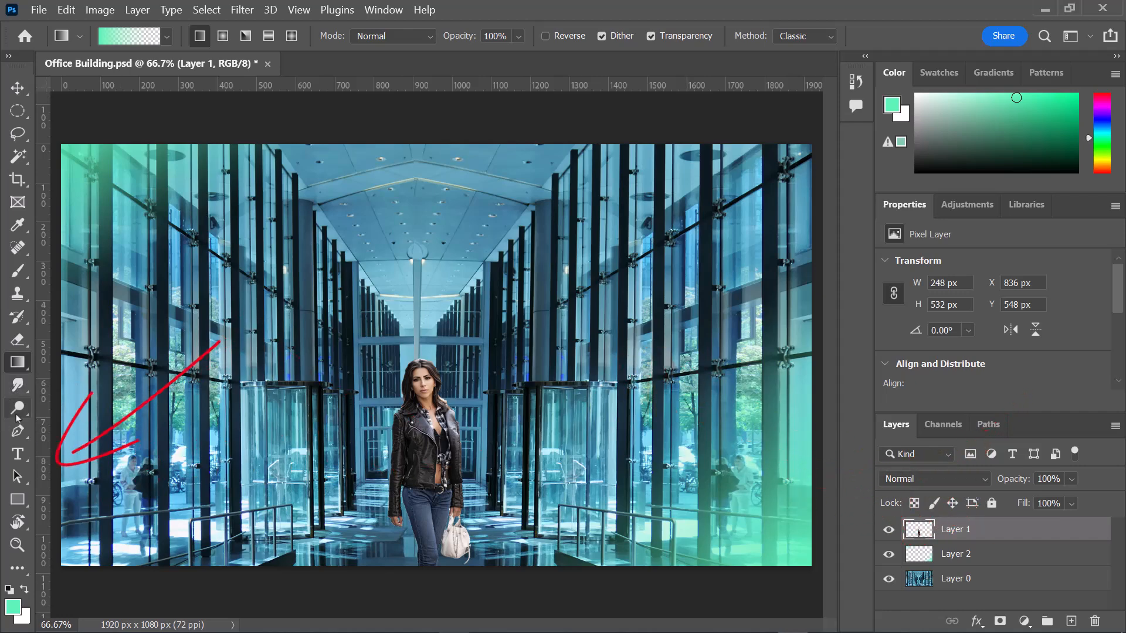
left_click(24, 459)
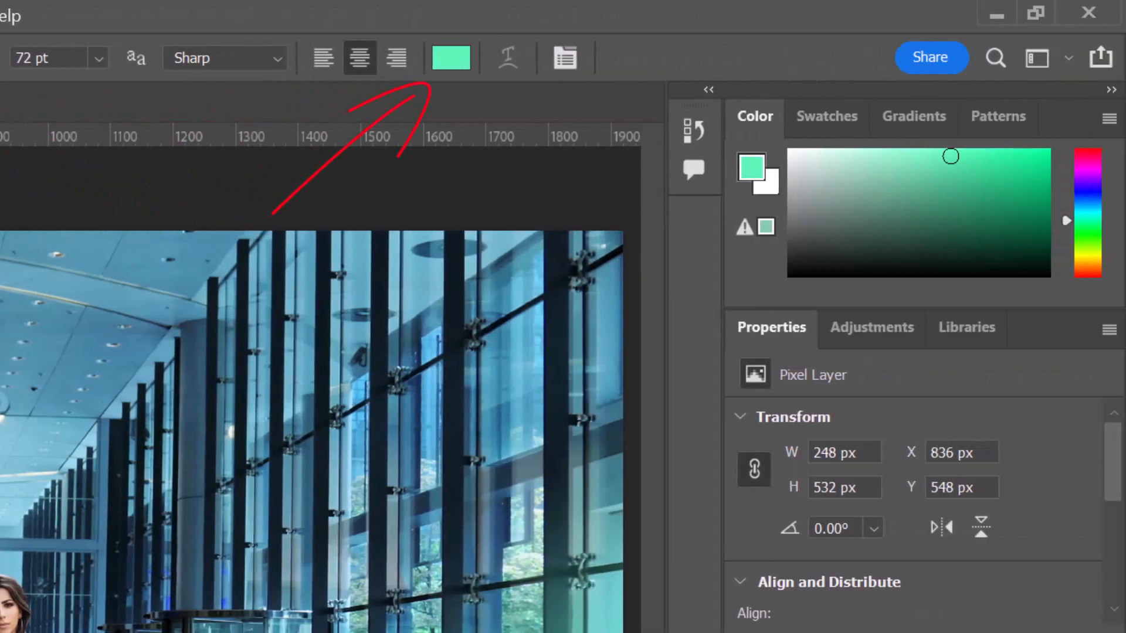
left_click(452, 64)
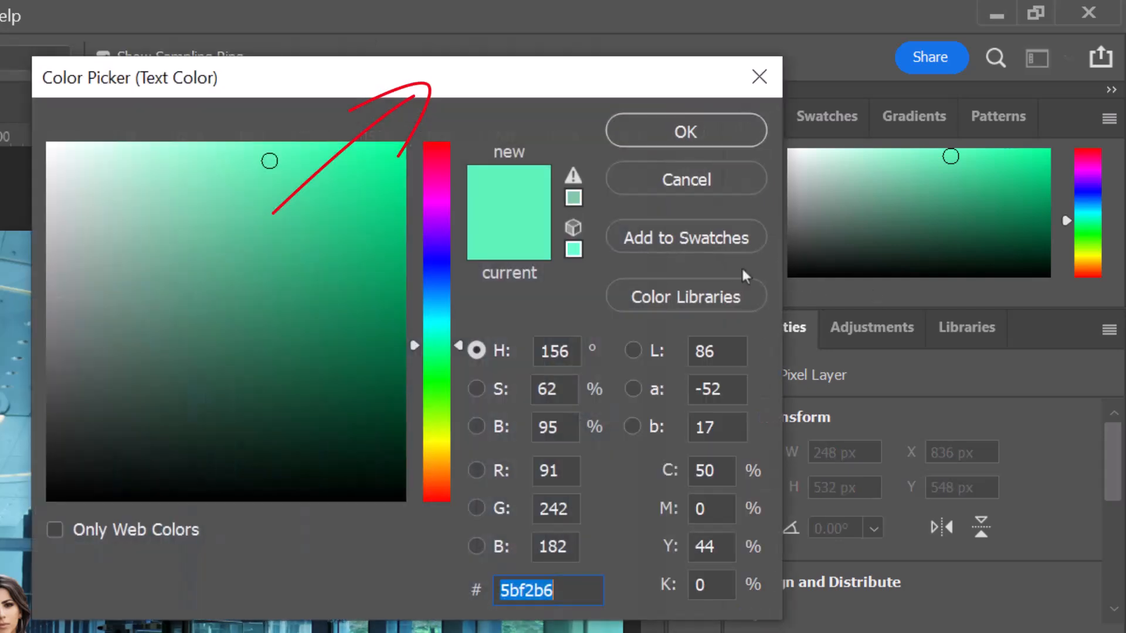
left_click(439, 442)
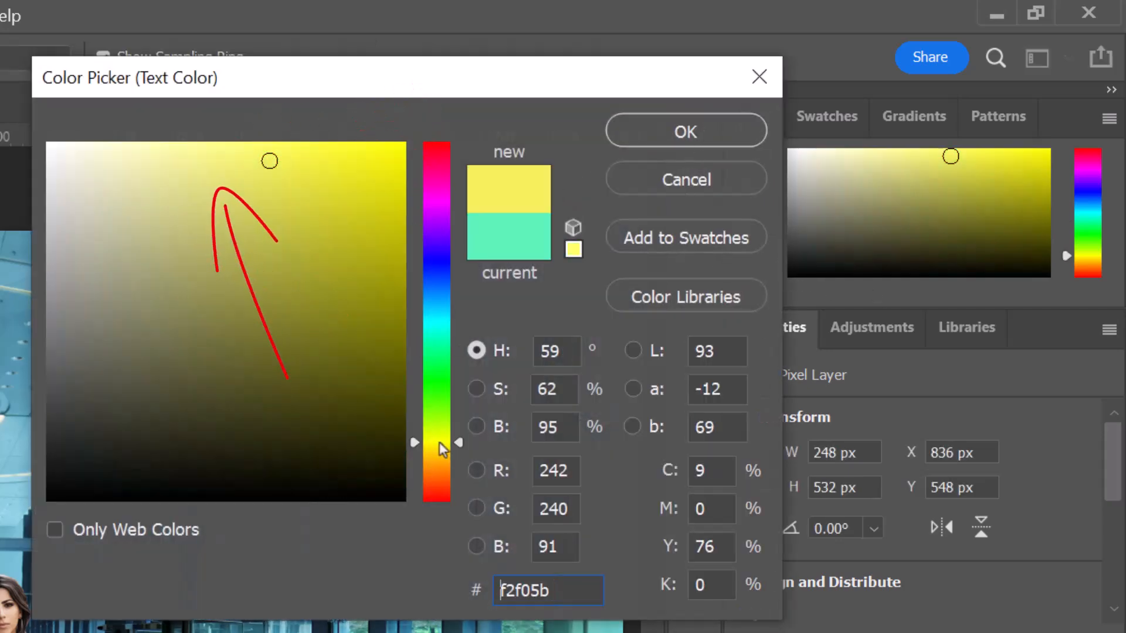
left_click(216, 157)
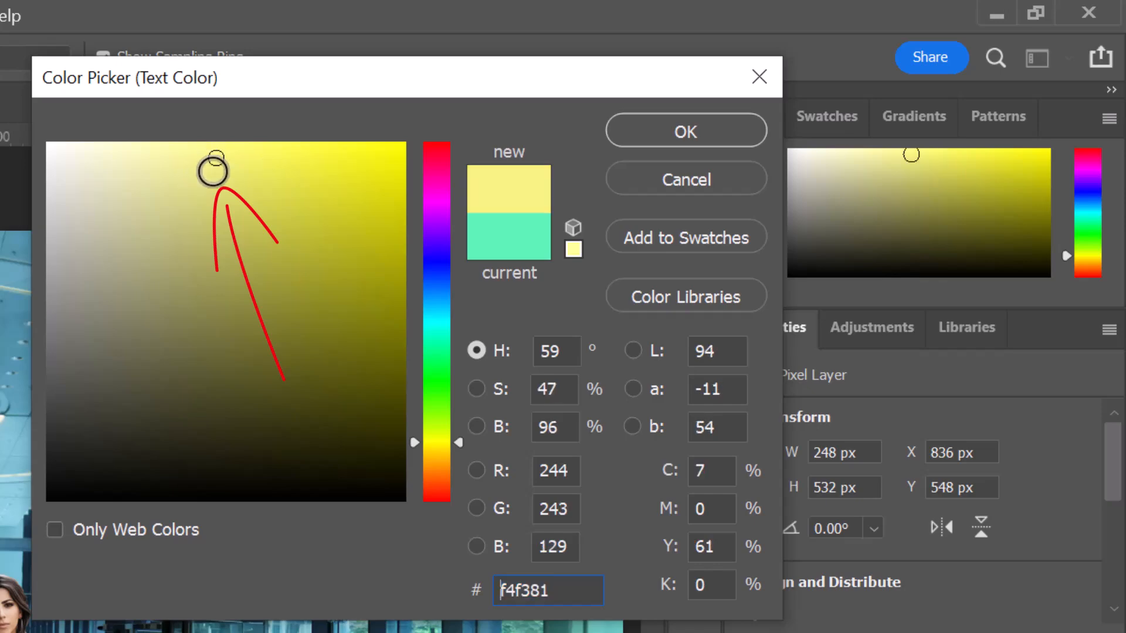
left_click(685, 132)
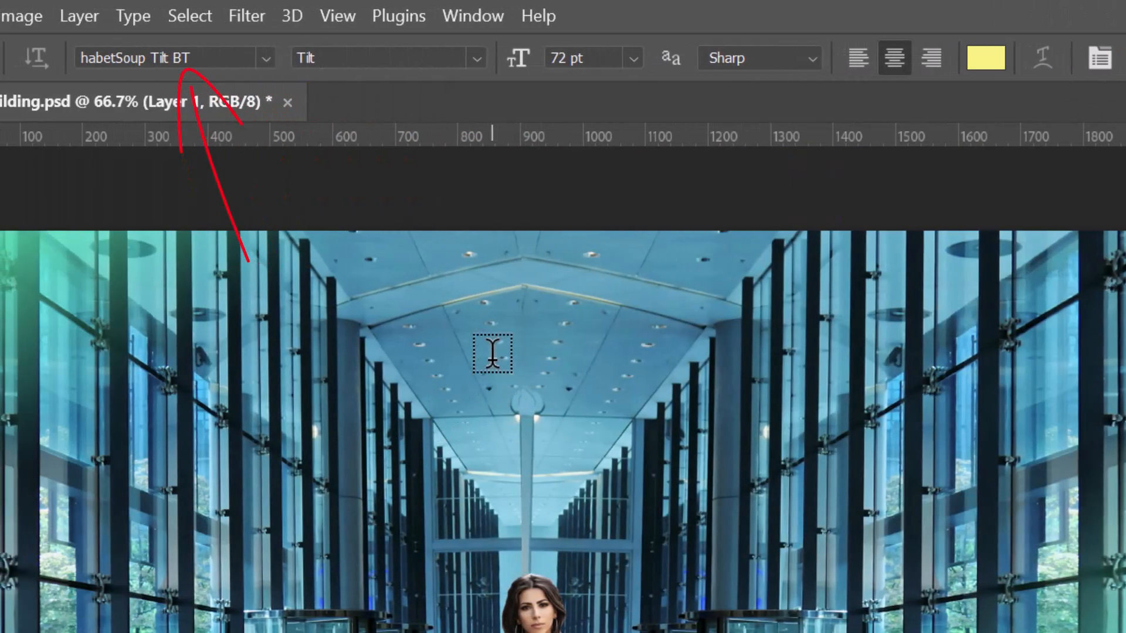
- Start a text entry on the ceiling area and review the available font sizes and the anti-aliasing setting
left_click(490, 340)
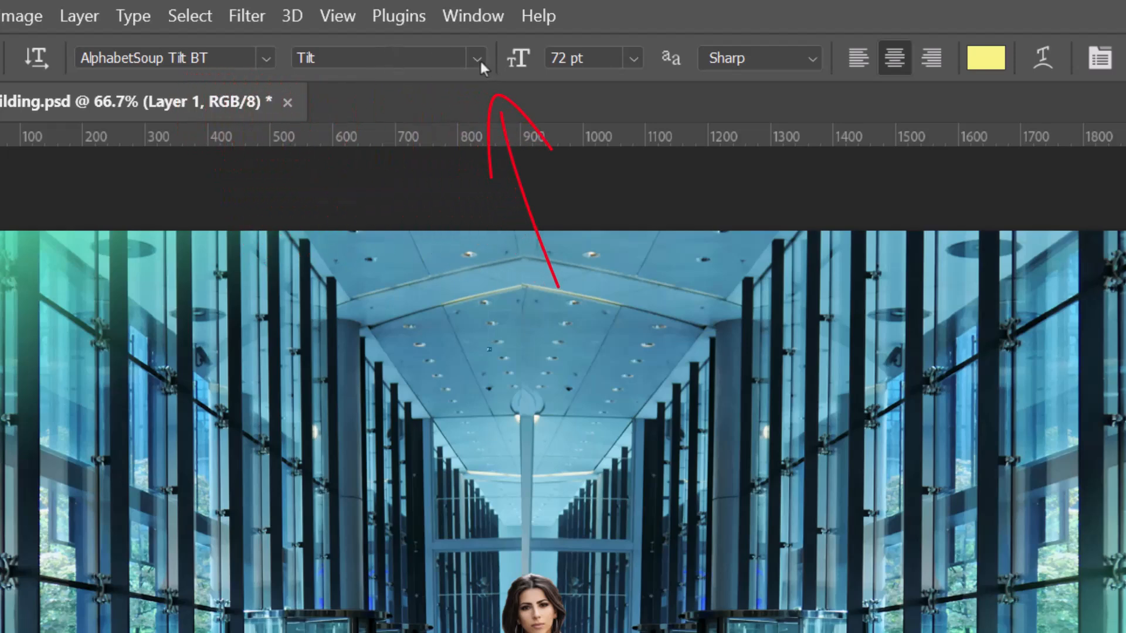
left_click(632, 58)
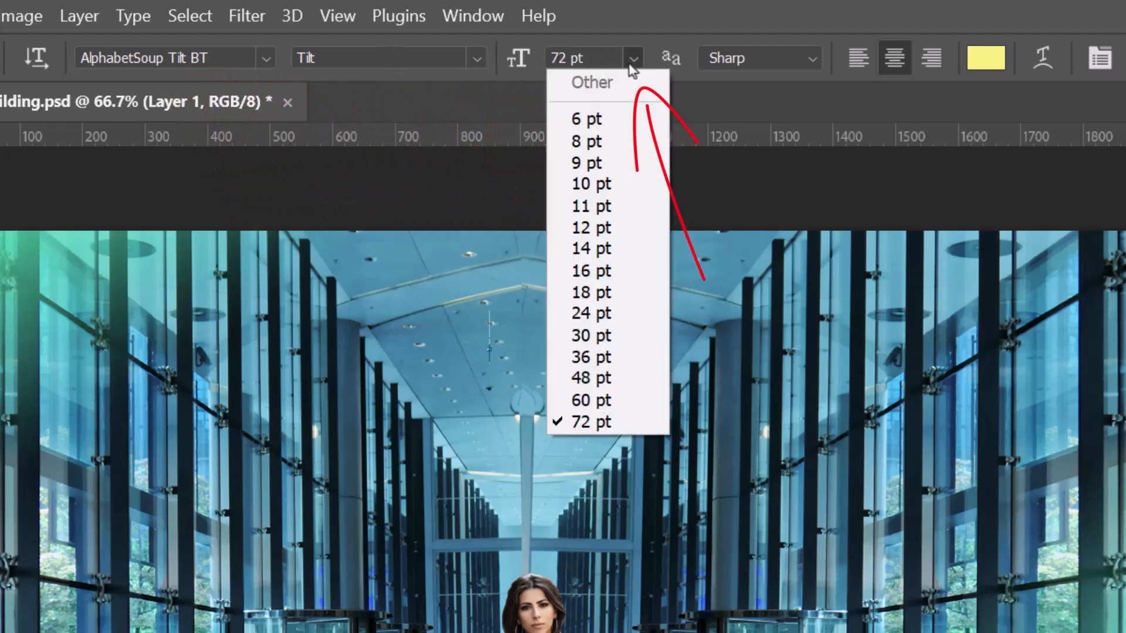
left_click(630, 64)
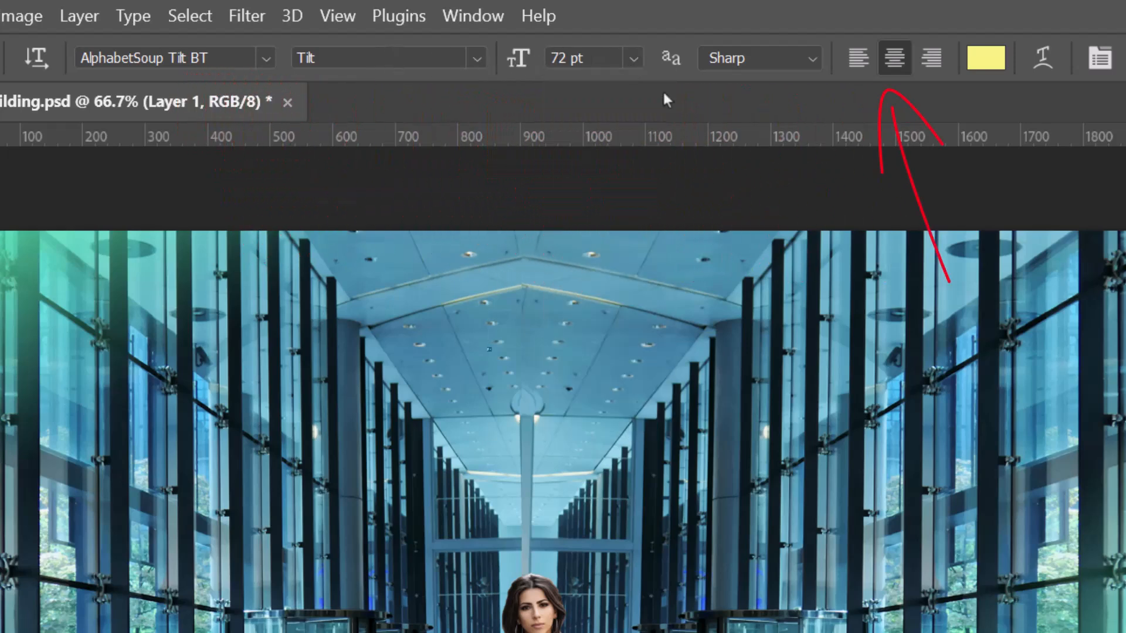
left_click(803, 58)
left_click(812, 63)
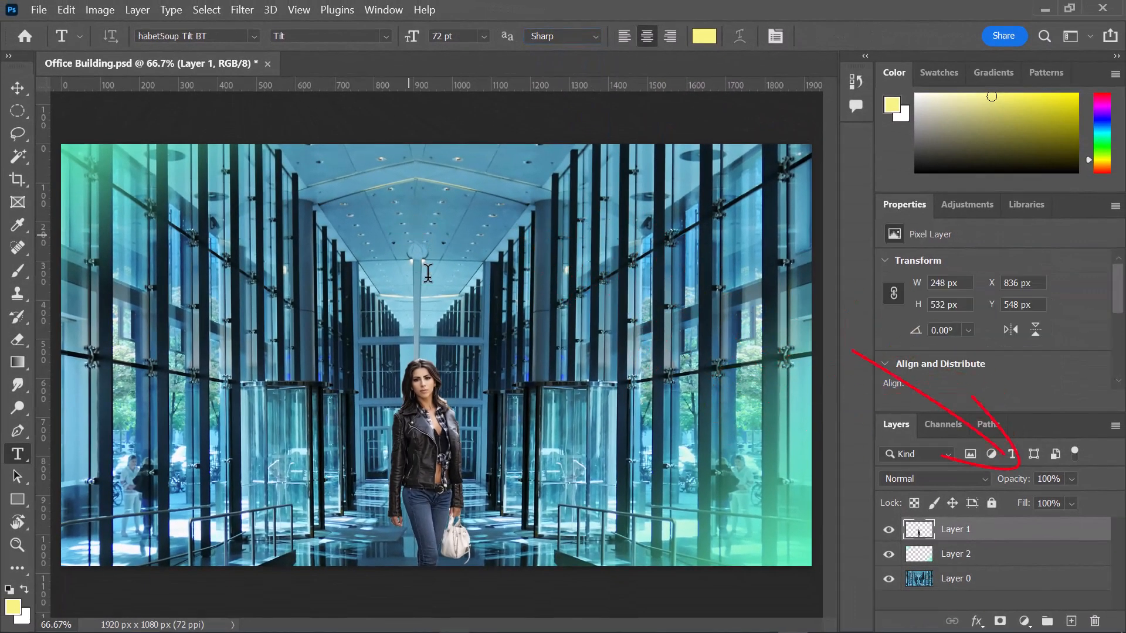
- Add the point text HELLO in 72 pt AlphabetSoup Tilt BT on the ceiling above the woman
left_click(409, 235)
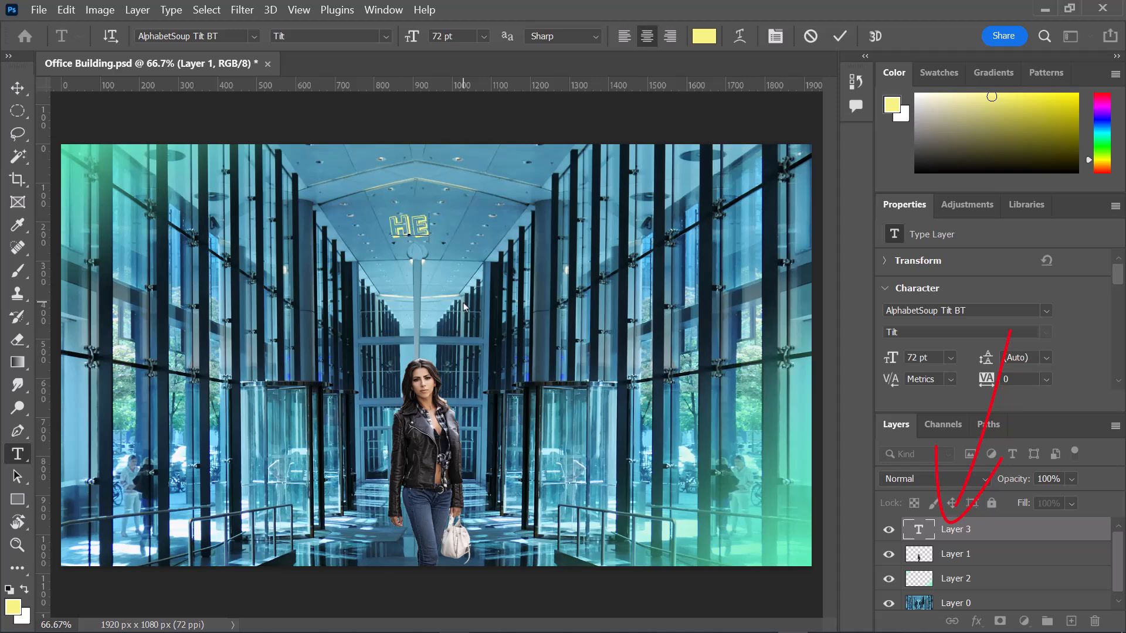
type("HELLO")
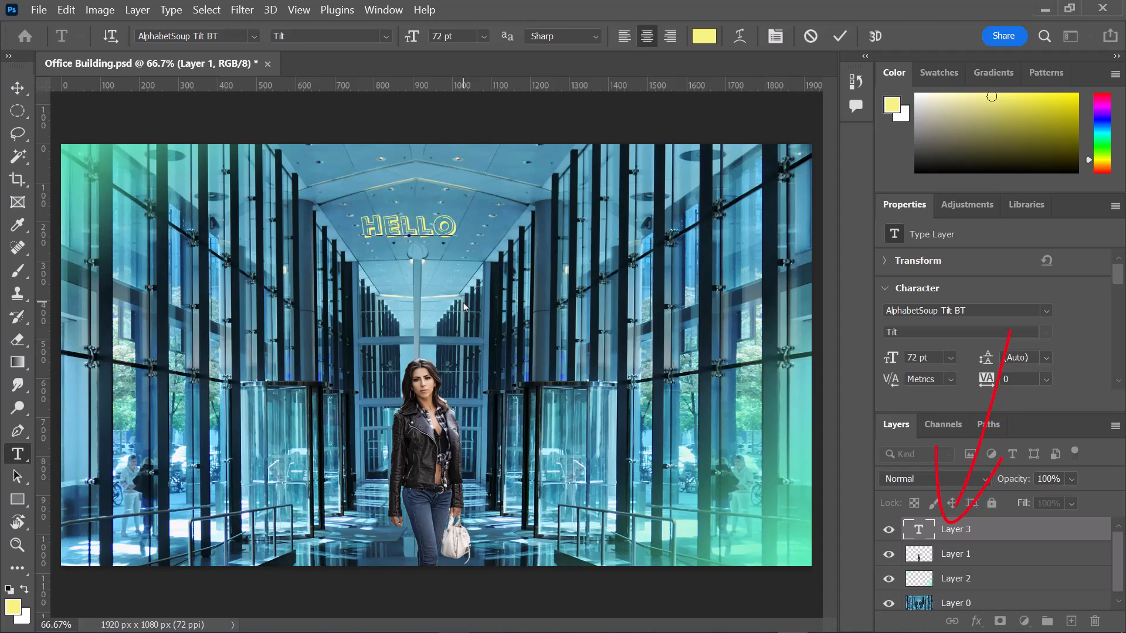
left_click(17, 88)
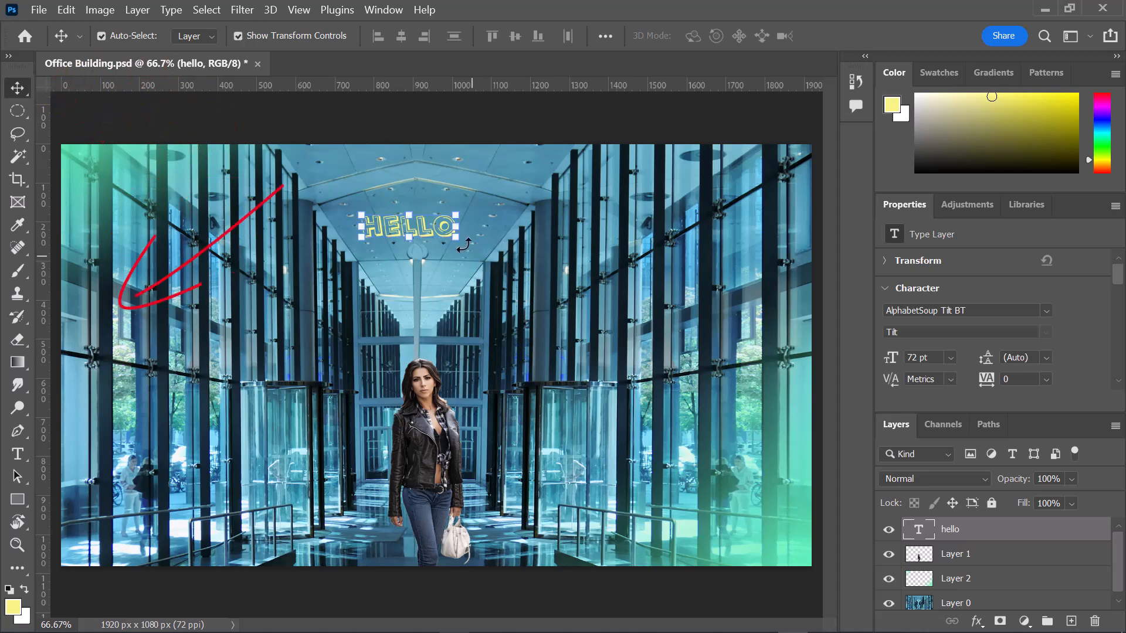
- Scale the HELLO text up proportionally to about 343% and reposition it above the woman
key("ctrl+t")
left_click_drag(456, 227, 684, 399)
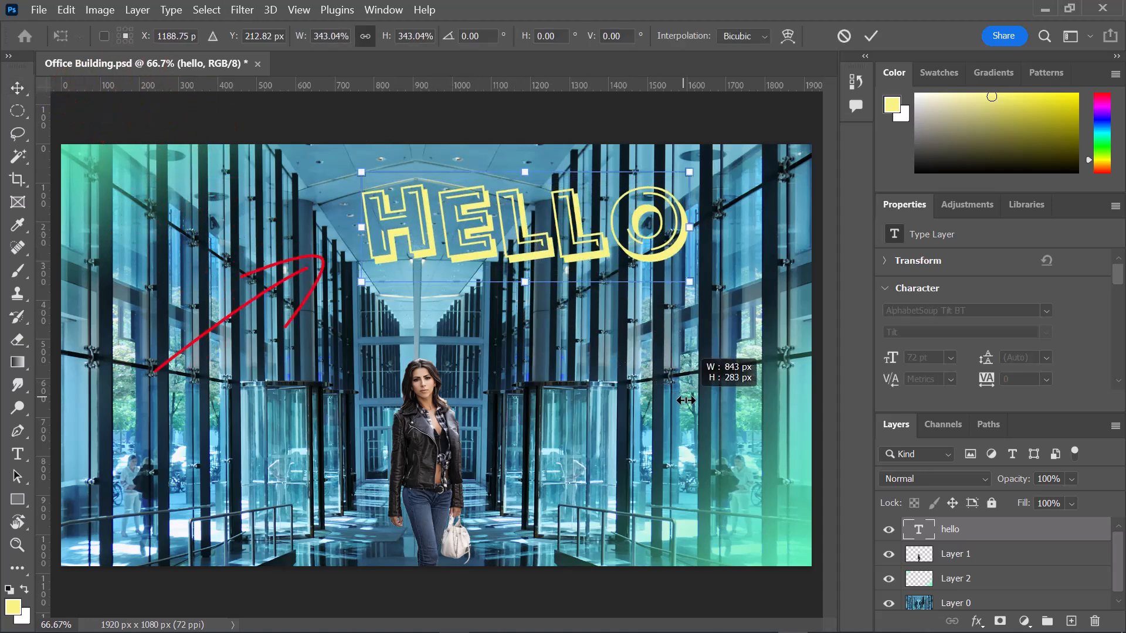
mouse_move(494, 250)
left_mouse_down()
mouse_move(545, 252)
mouse_move(497, 259)
left_mouse_up()
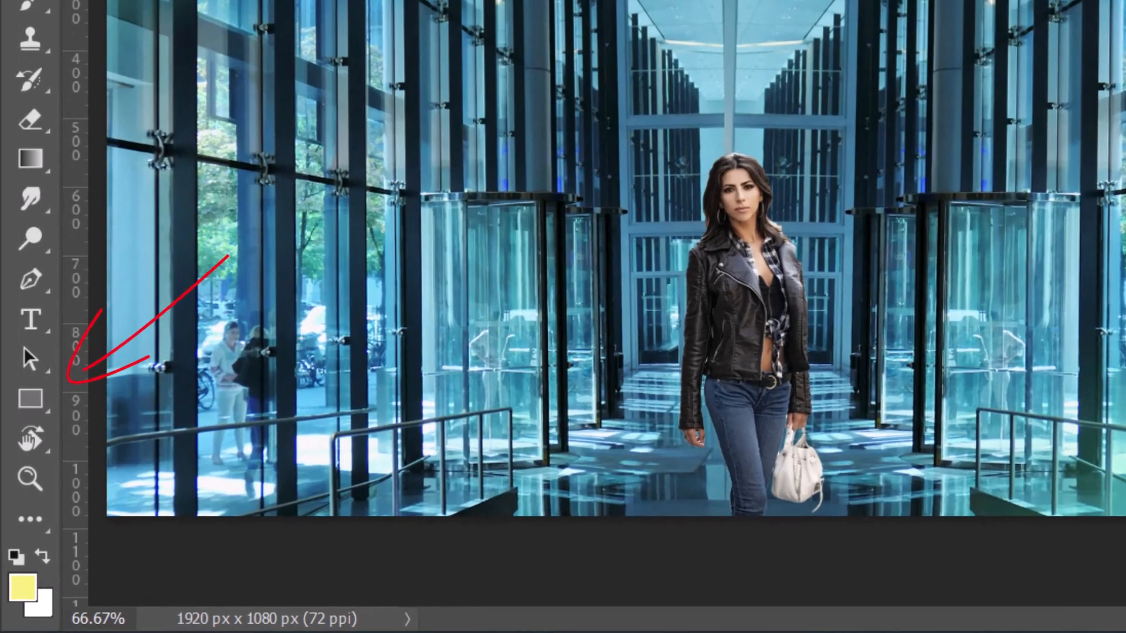
- Try a wide pale yellow rectangle, undo it, and draw a rounded square about 408 px wide above the woman instead
left_click(18, 401)
right_click(31, 401)
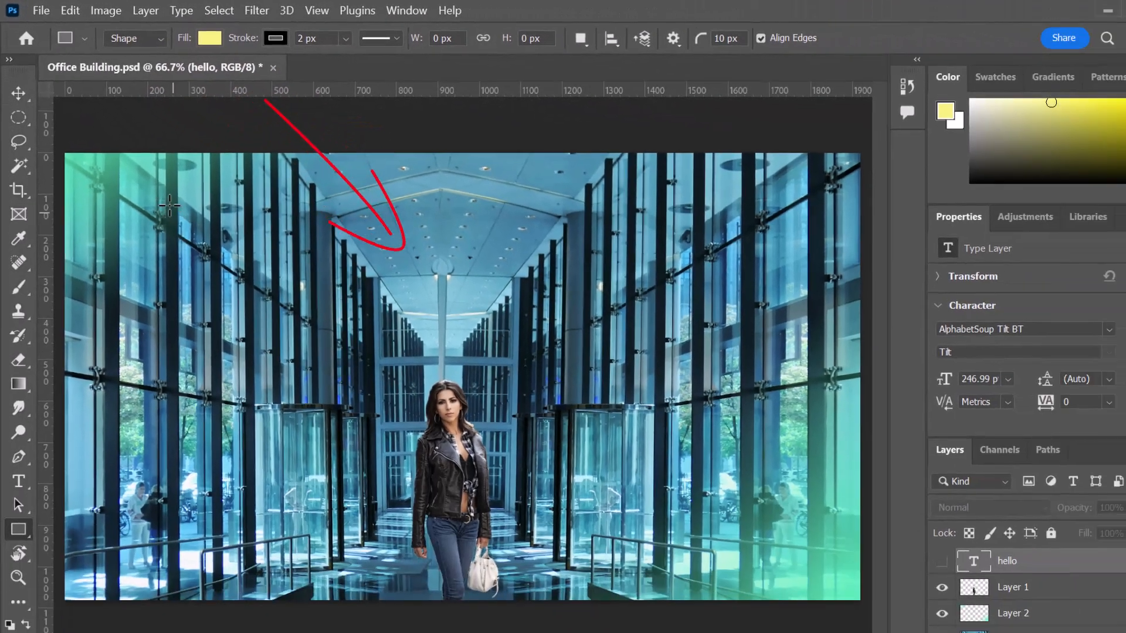
left_click_drag(168, 201, 693, 331)
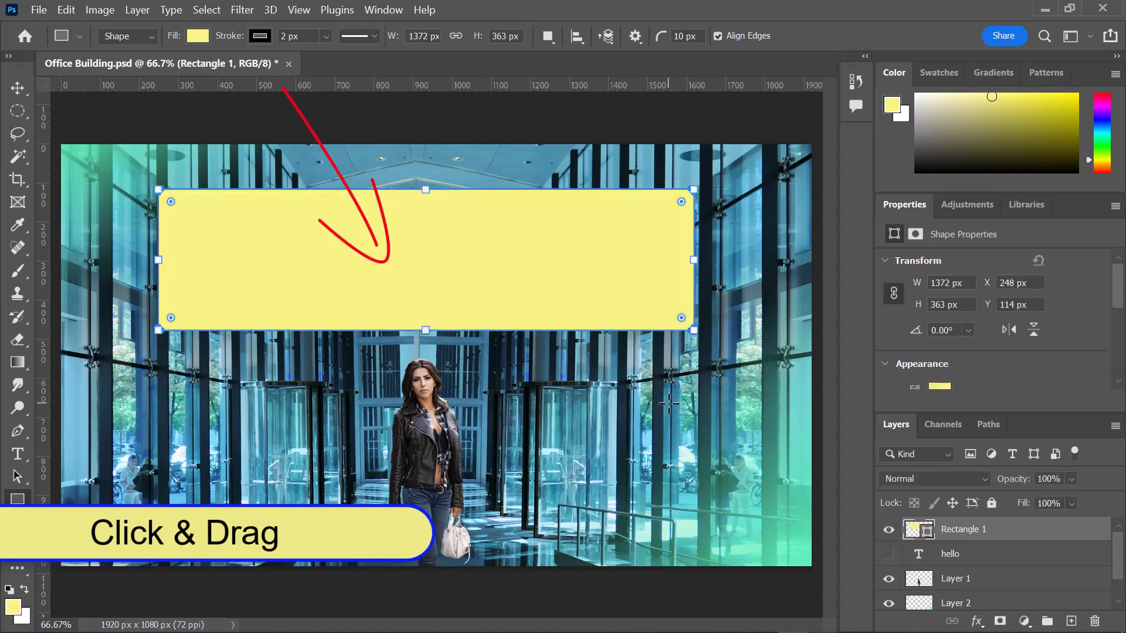
key("ctrl+z")
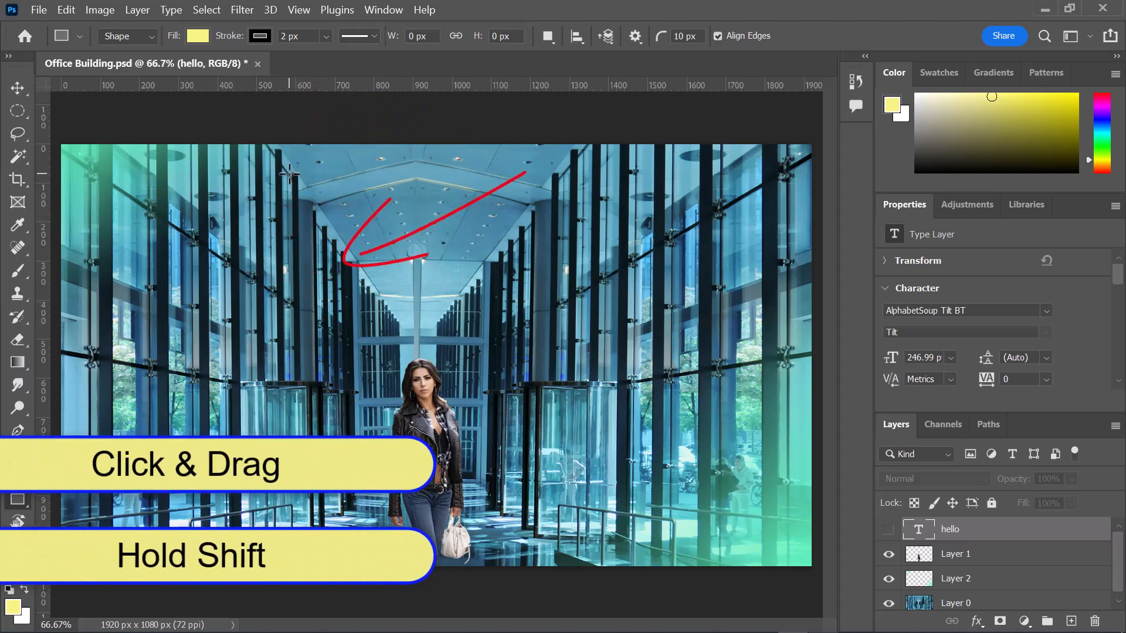
left_click_drag(291, 174, 539, 333)
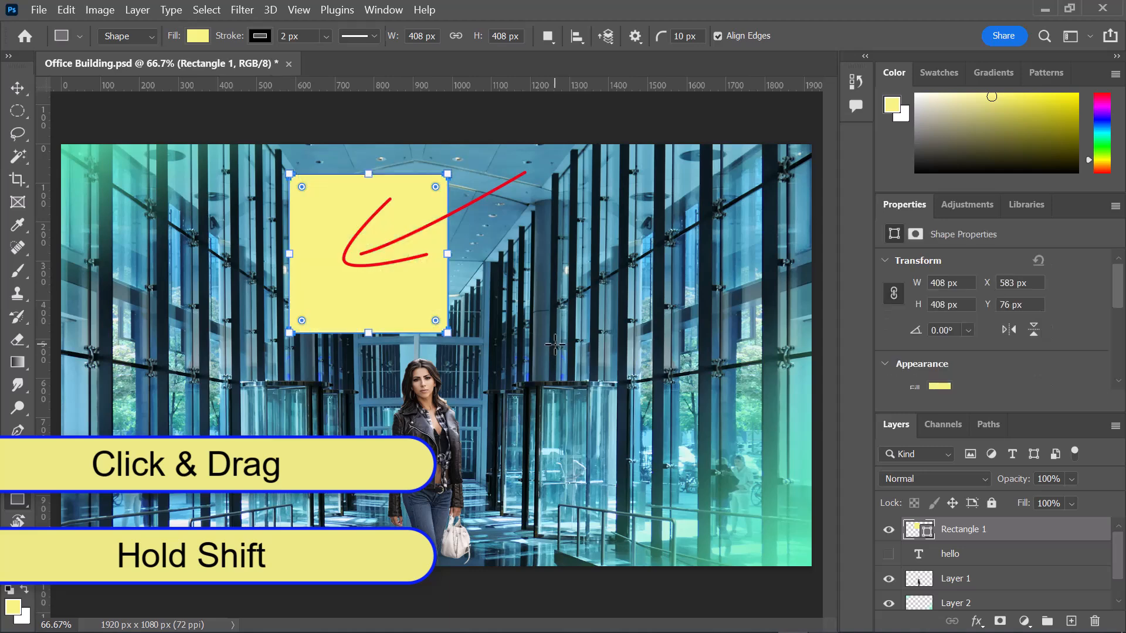
- Draw the leafy flower custom shape from the Flowers set, about 505 by 561 px, to the right of the woman
right_click(28, 503)
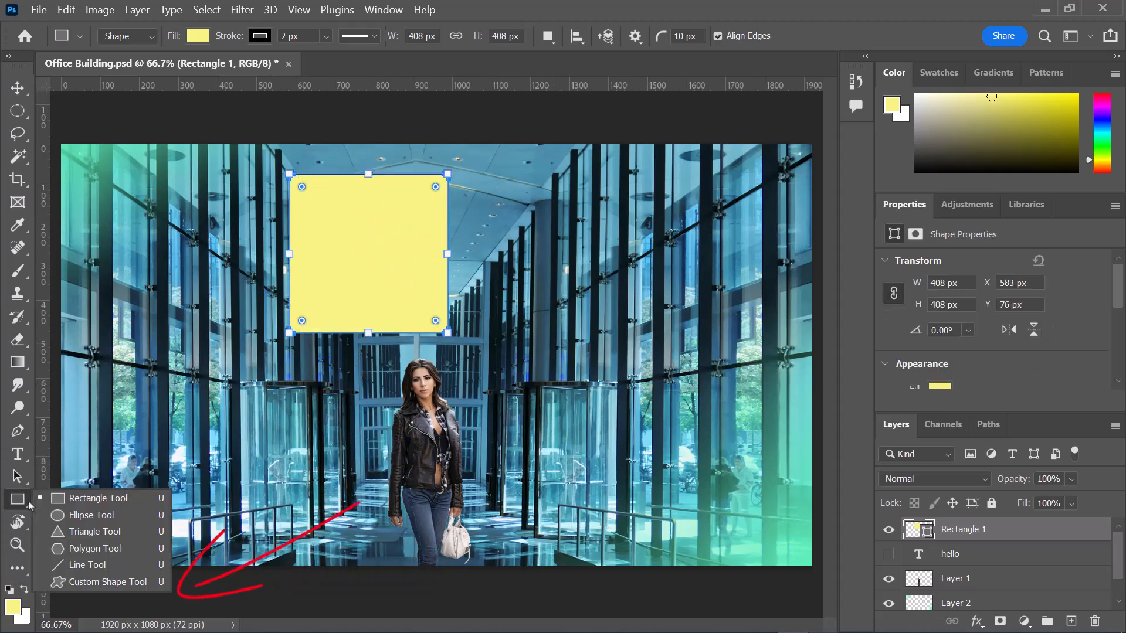
left_click(107, 581)
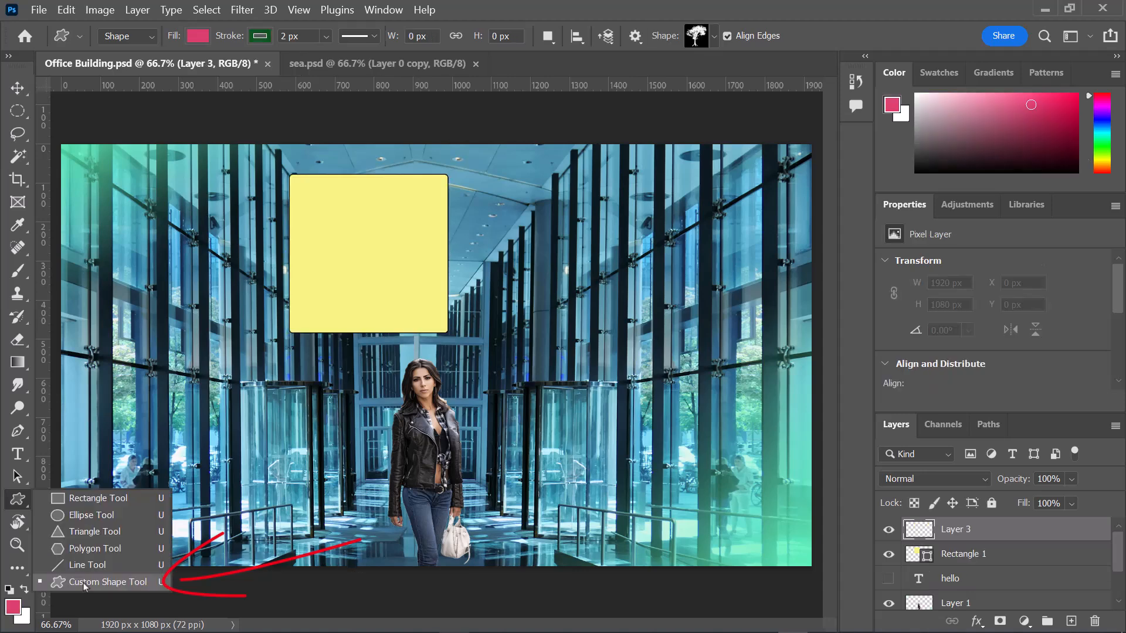
left_click(85, 582)
left_click(697, 36)
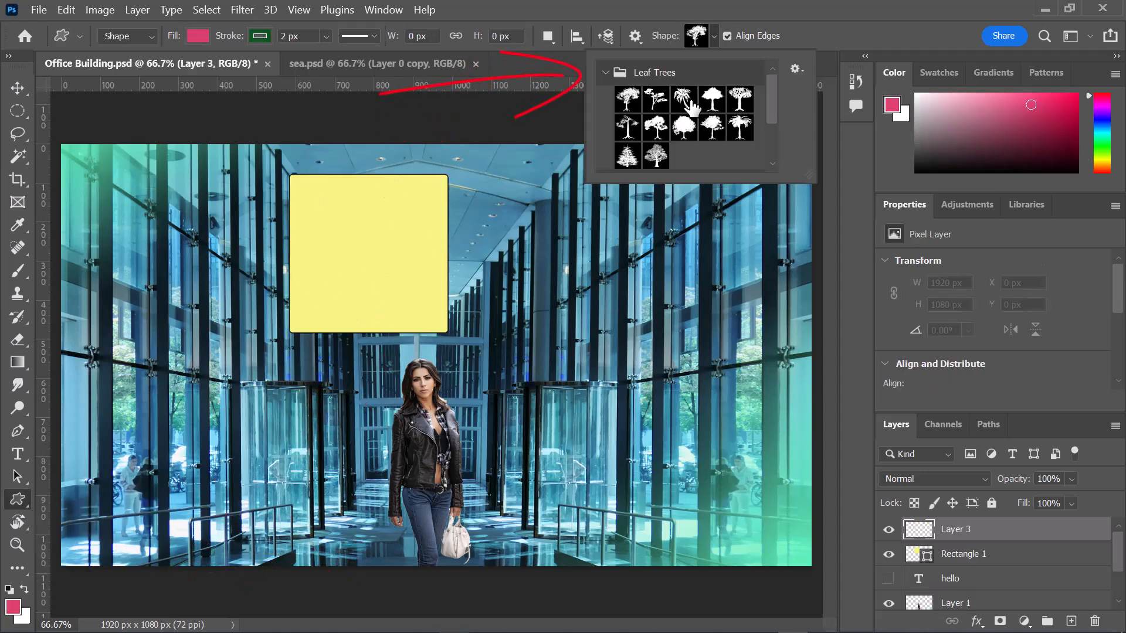
left_click(606, 72)
left_click(605, 148)
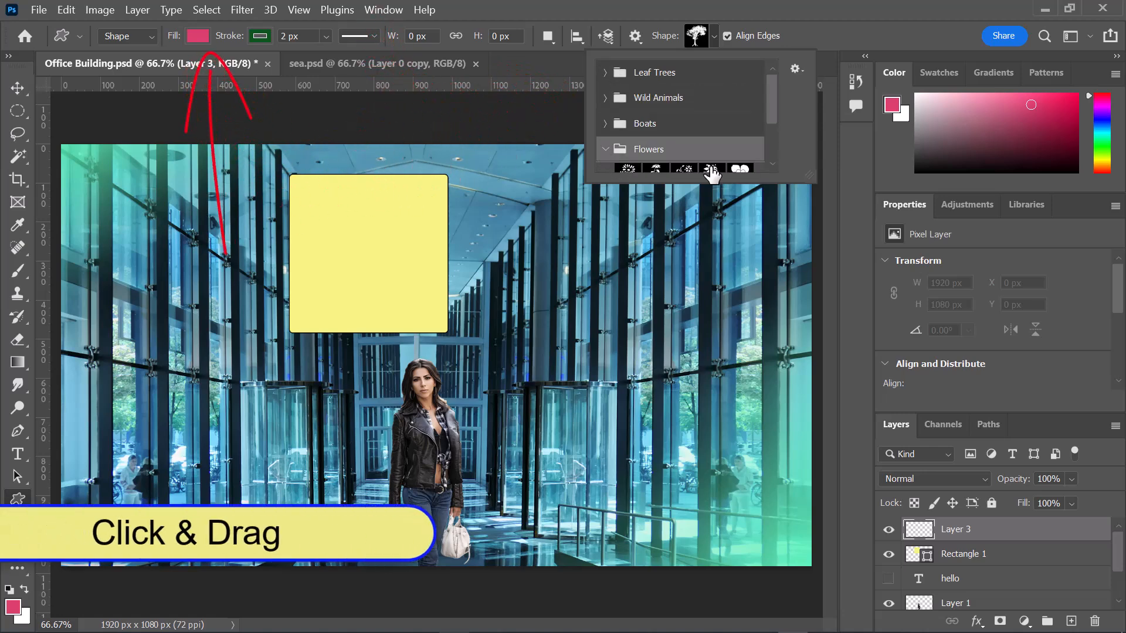
left_click(711, 163)
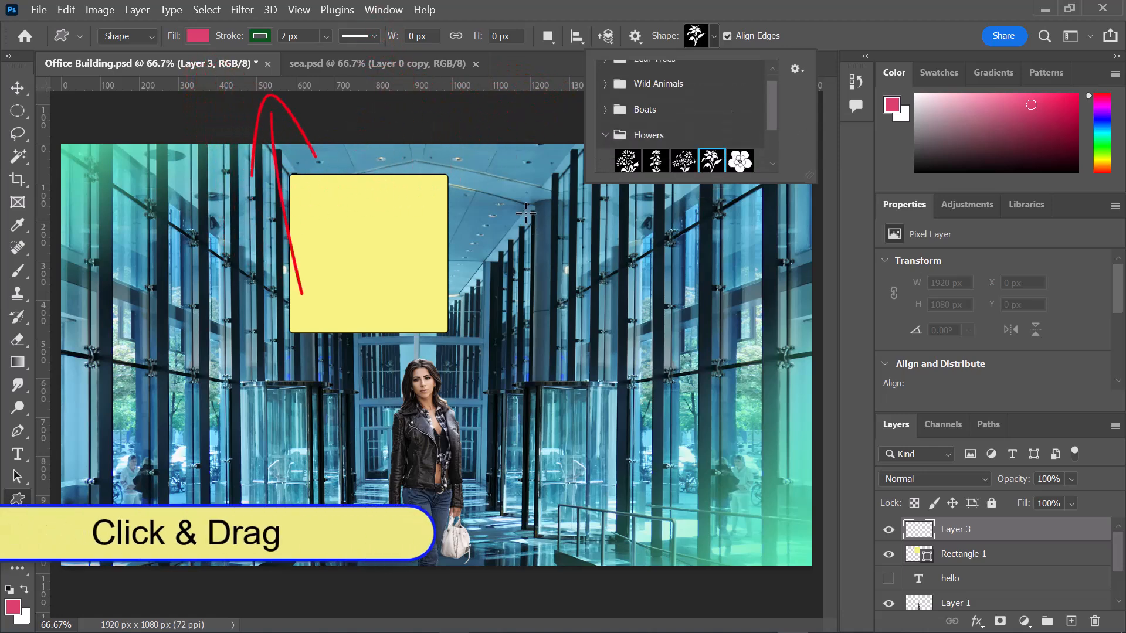
left_click_drag(525, 213, 723, 532)
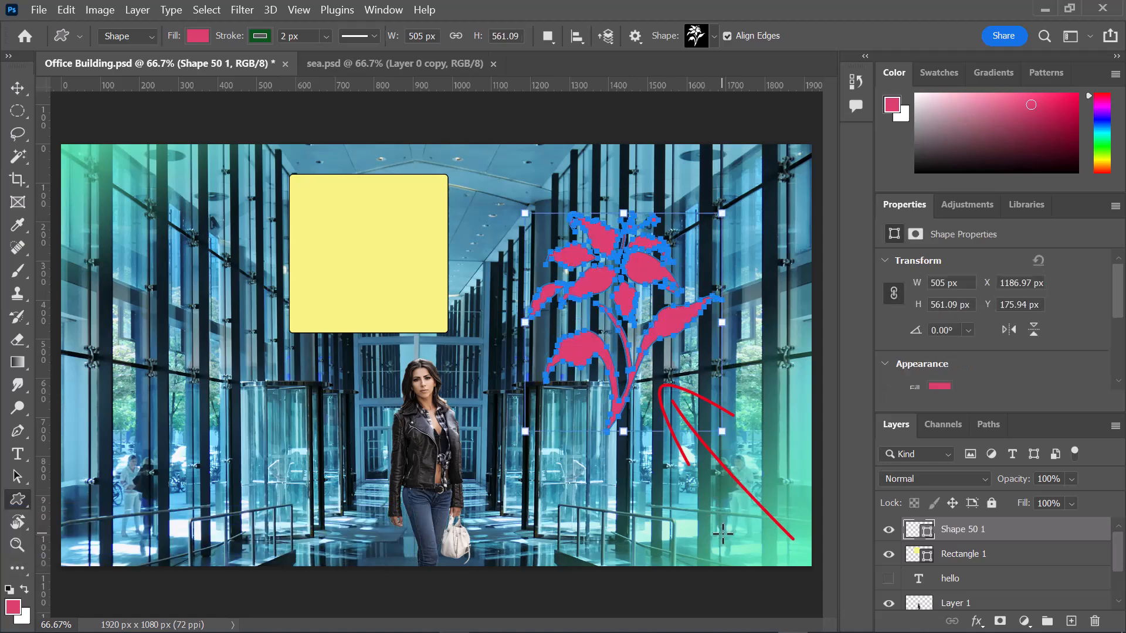
left_click(16, 114)
left_click(17, 96)
left_click_drag(632, 372, 658, 333)
left_click(18, 116)
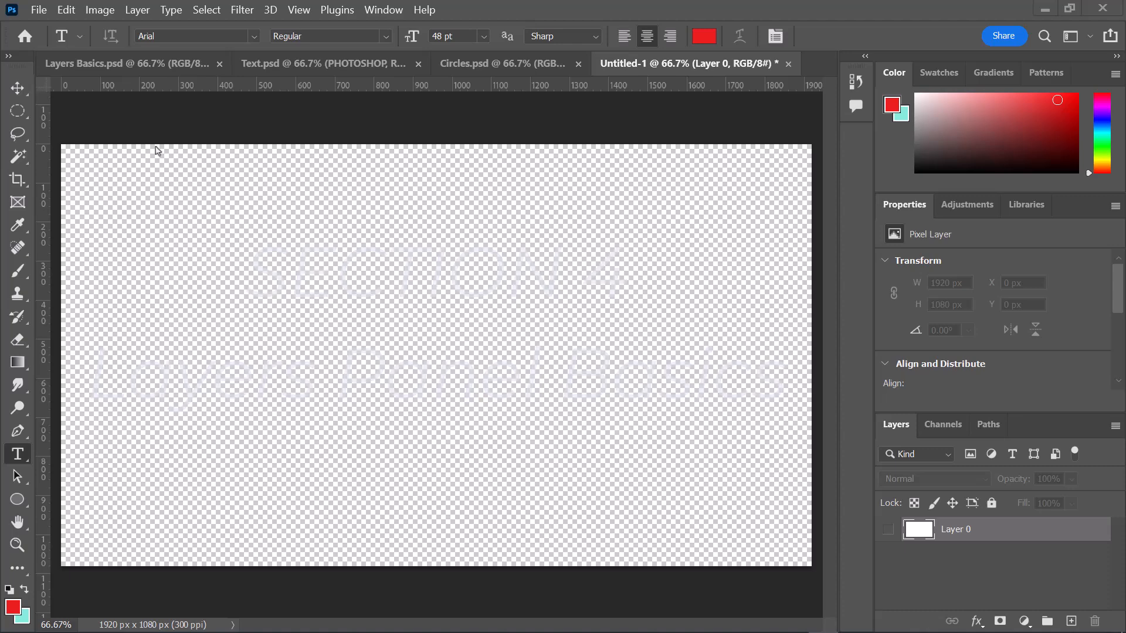
- Create a new 1920 x 1080 px RGB document at 300 ppi named LAYERS BASICS
left_click(37, 10)
left_click(43, 24)
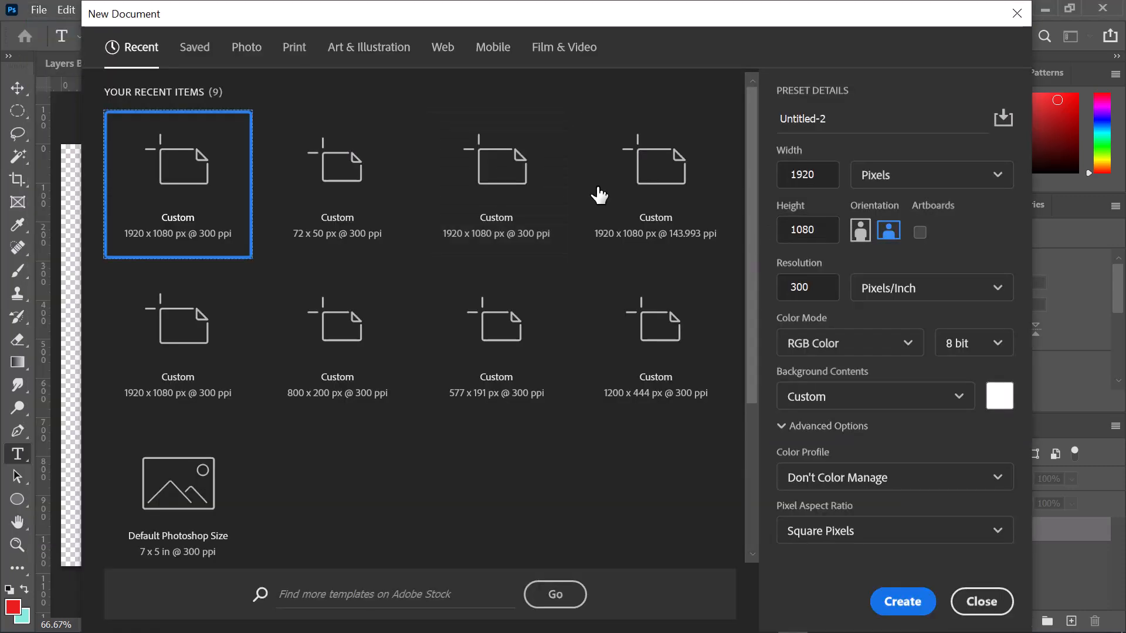
double_click(828, 116)
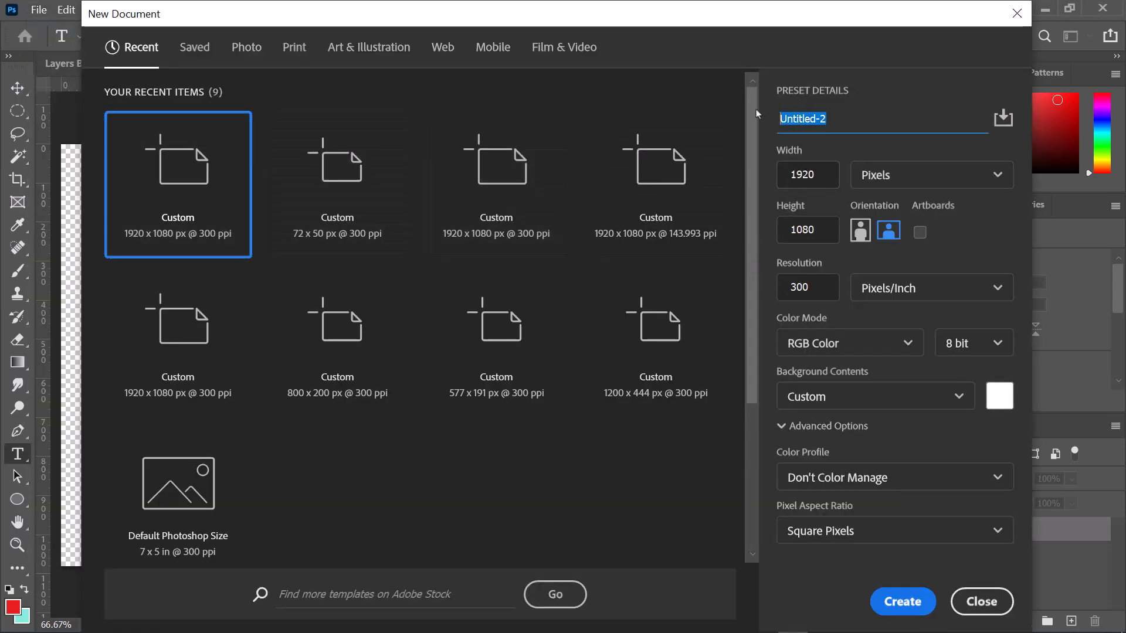
type("LAYERS BASICS")
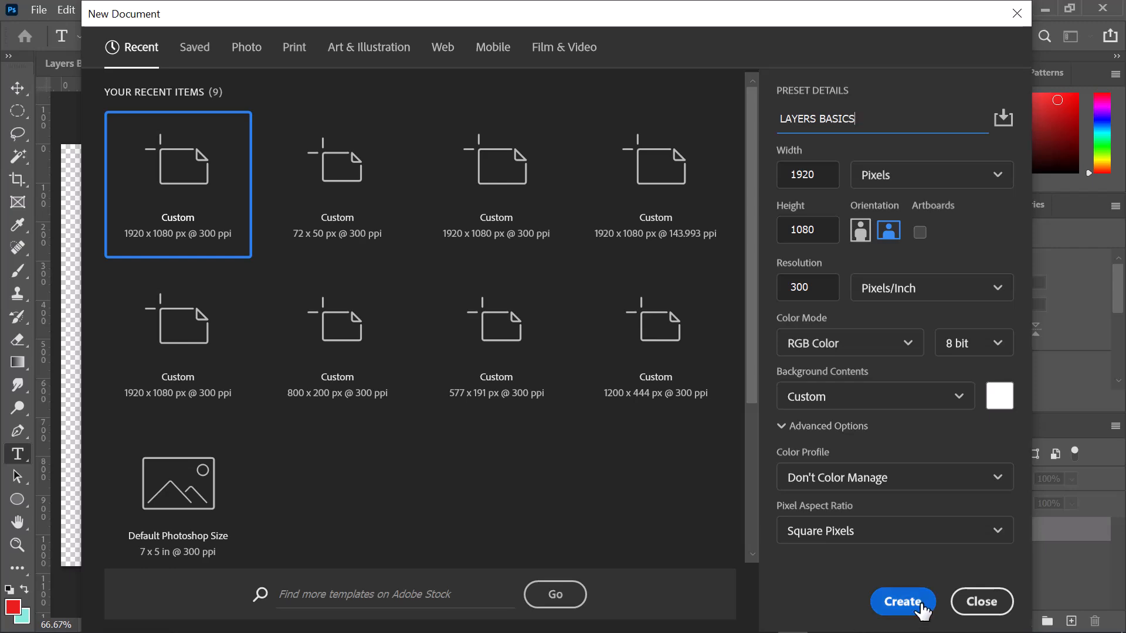
left_click(899, 603)
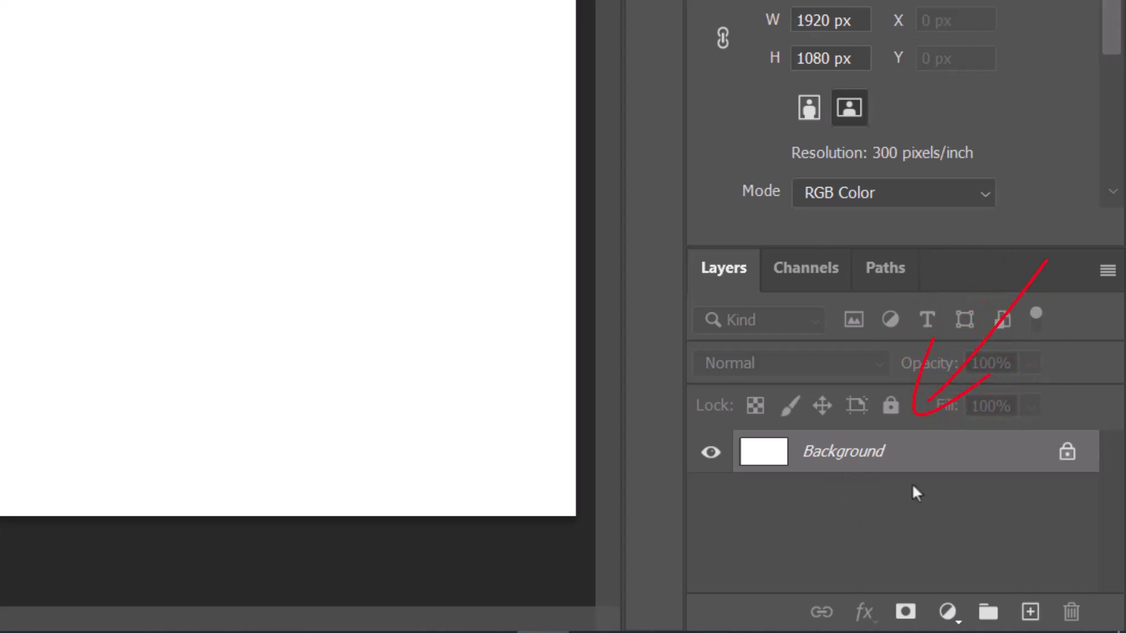
- Convert the Background into a regular layer named BKG with a red color label, Normal mode and 100% opacity
double_click(938, 453)
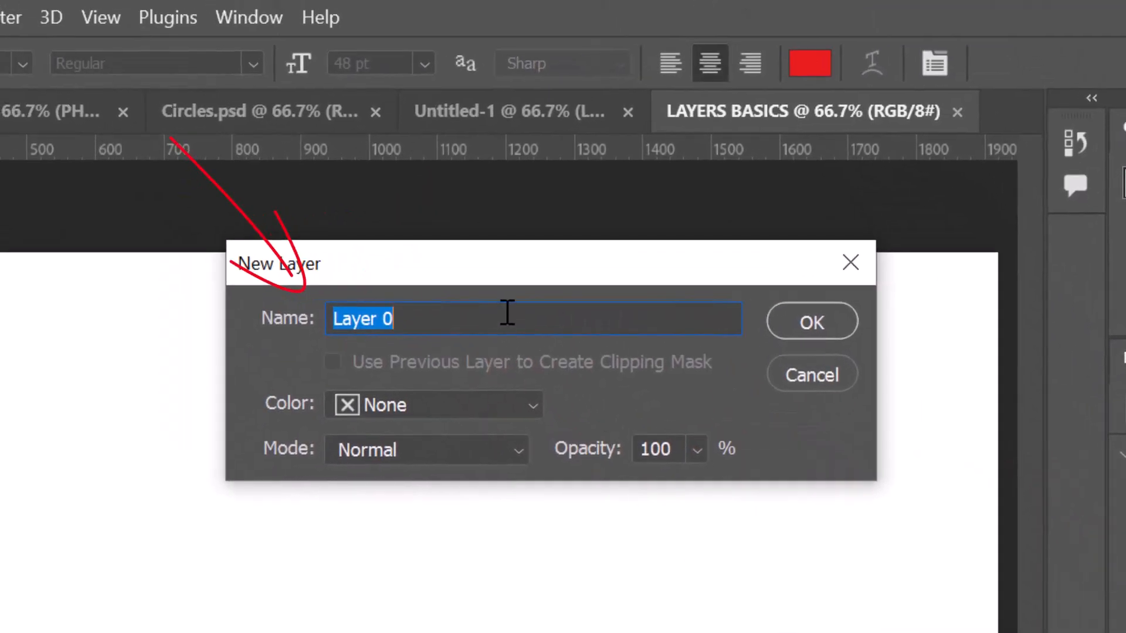
key("BackSpace")
type("BKG")
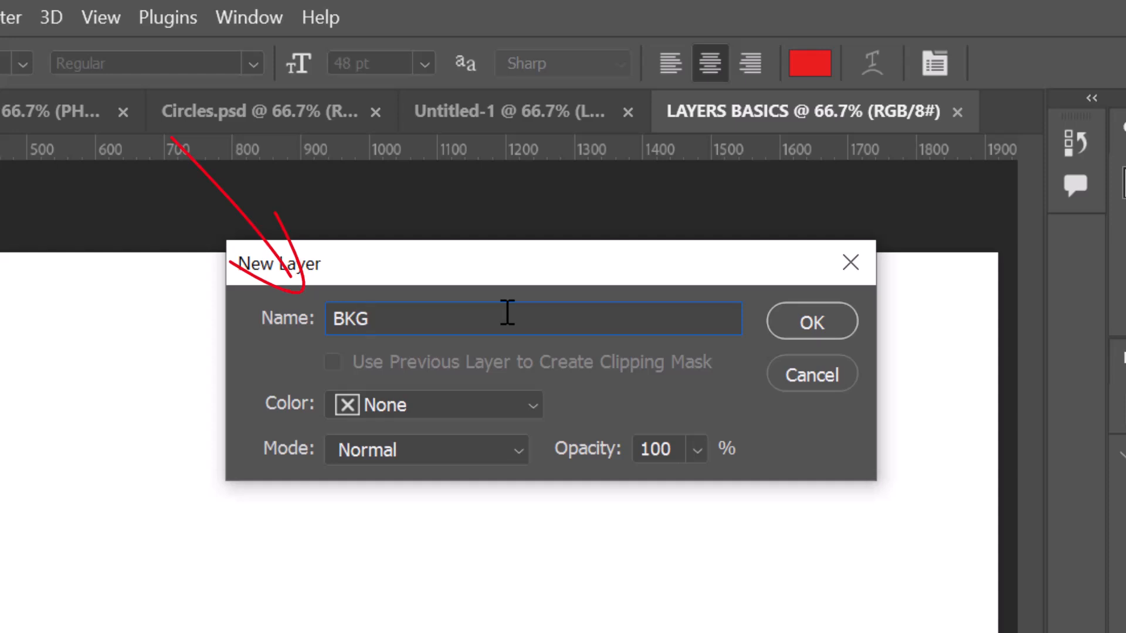
left_click(435, 410)
left_click(372, 491)
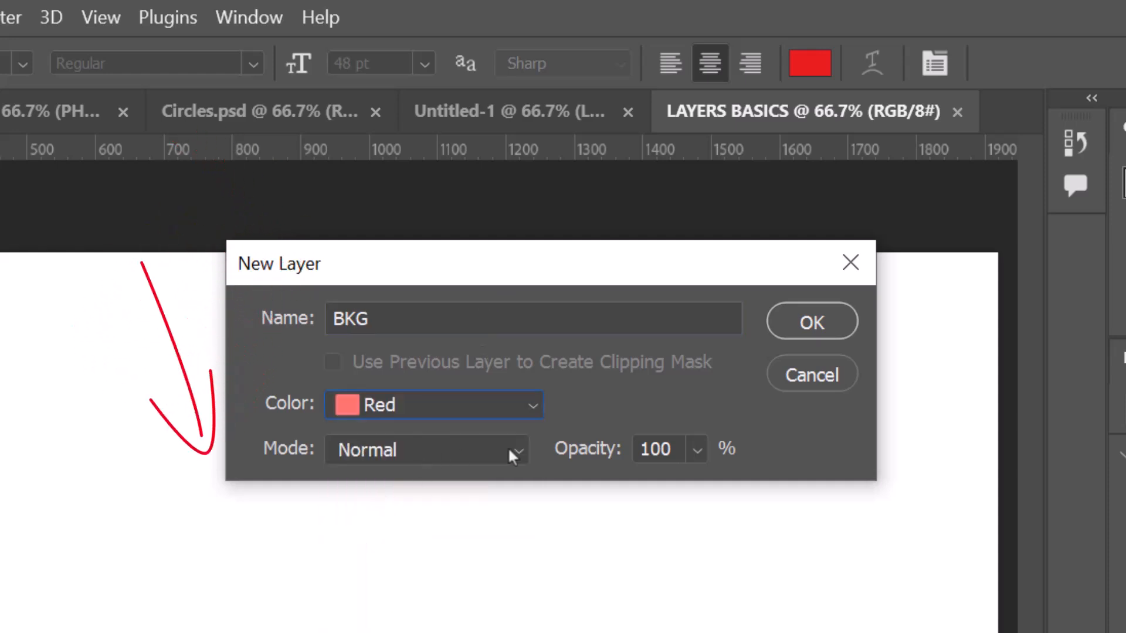
left_click(514, 453)
left_click(349, 151)
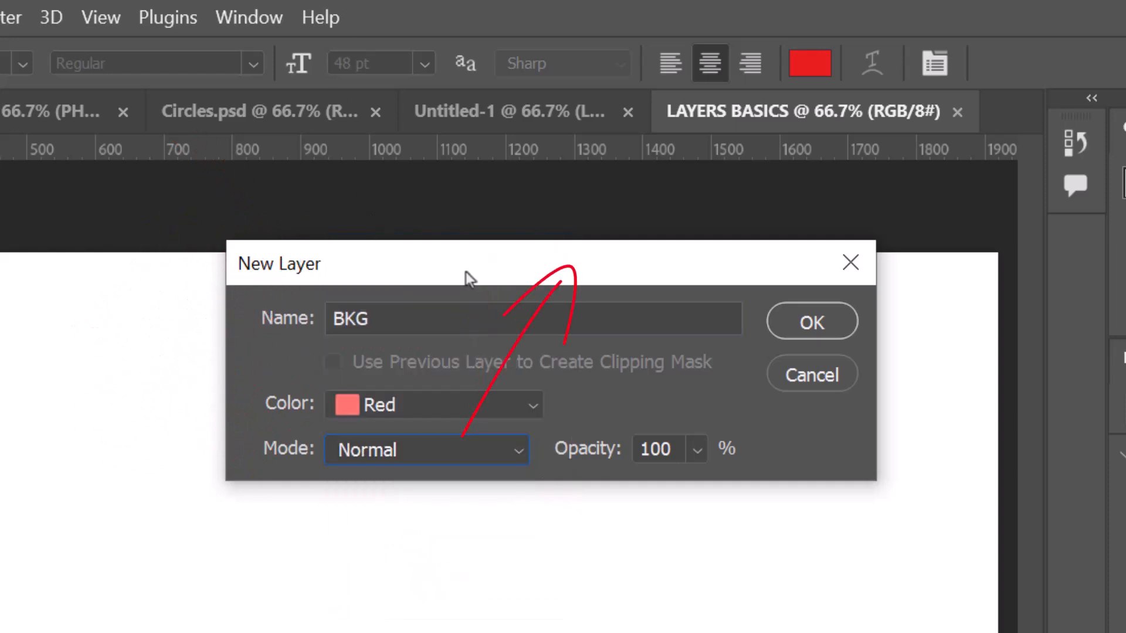
left_click(697, 450)
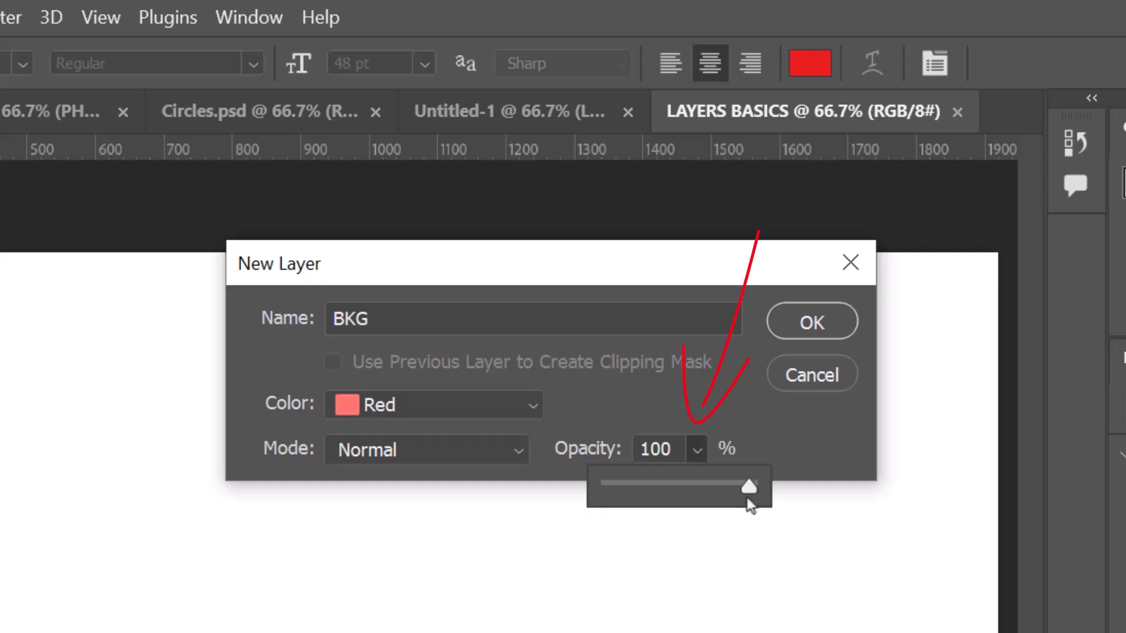
left_click(798, 321)
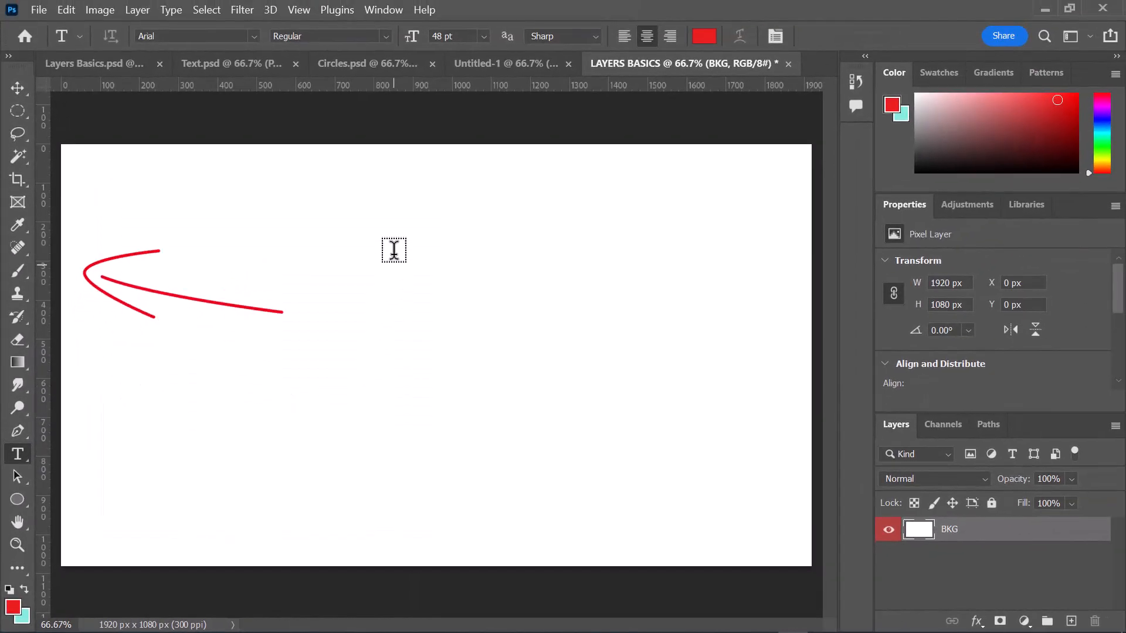
- Add the text PHOTOSHOP in red 48 pt Arial across the upper part of the canvas
left_click(362, 245)
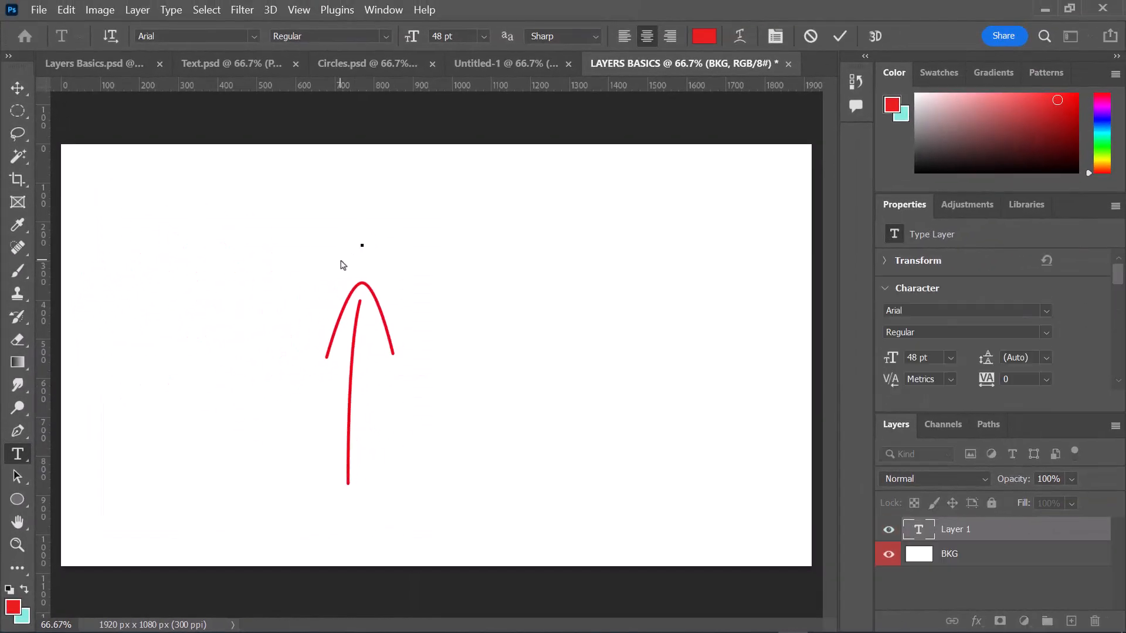
type("PHOTOSHOP")
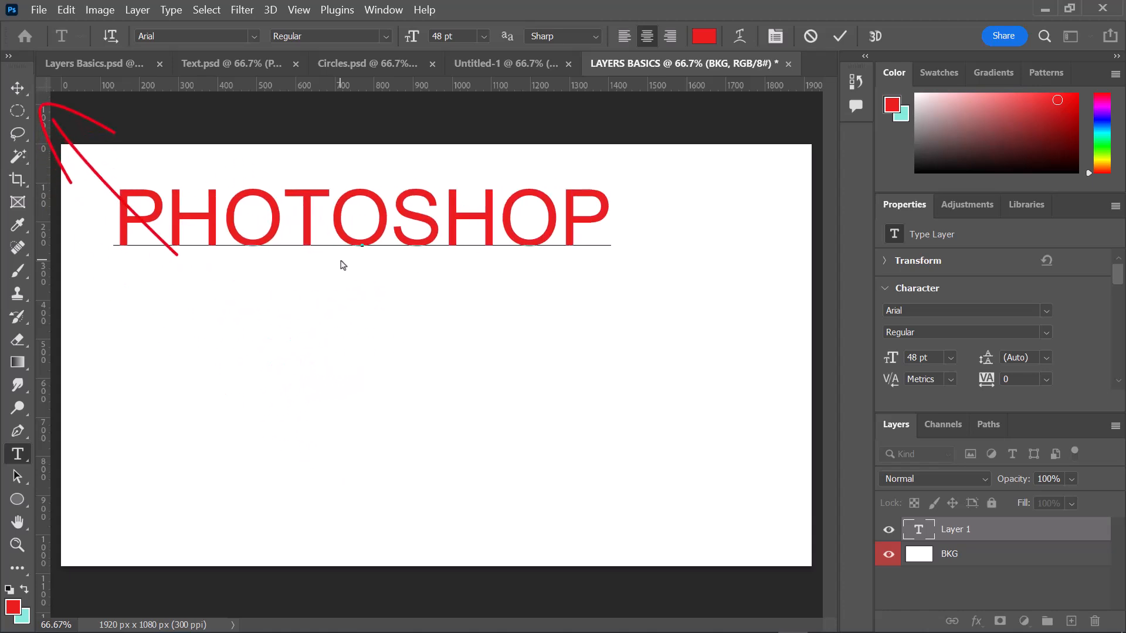
left_click(17, 88)
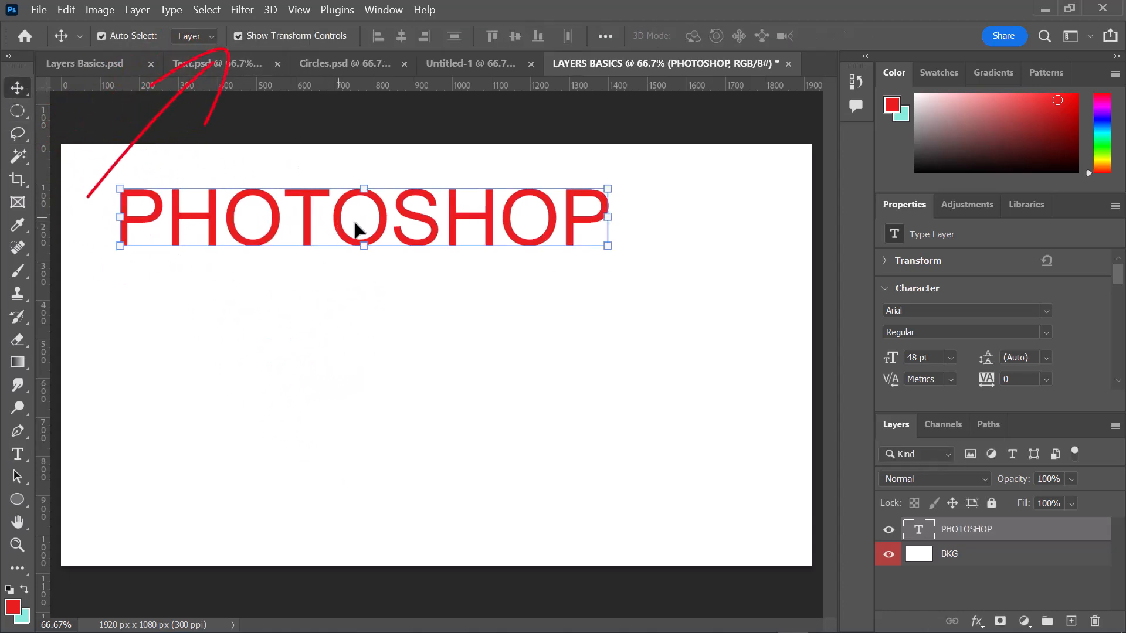
- Scale the PHOTOSHOP text to about 111%, center it horizontally, rotate it about -0.1° and shift it slightly down
left_click_drag(605, 243, 715, 312)
left_click_drag(588, 268, 610, 288)
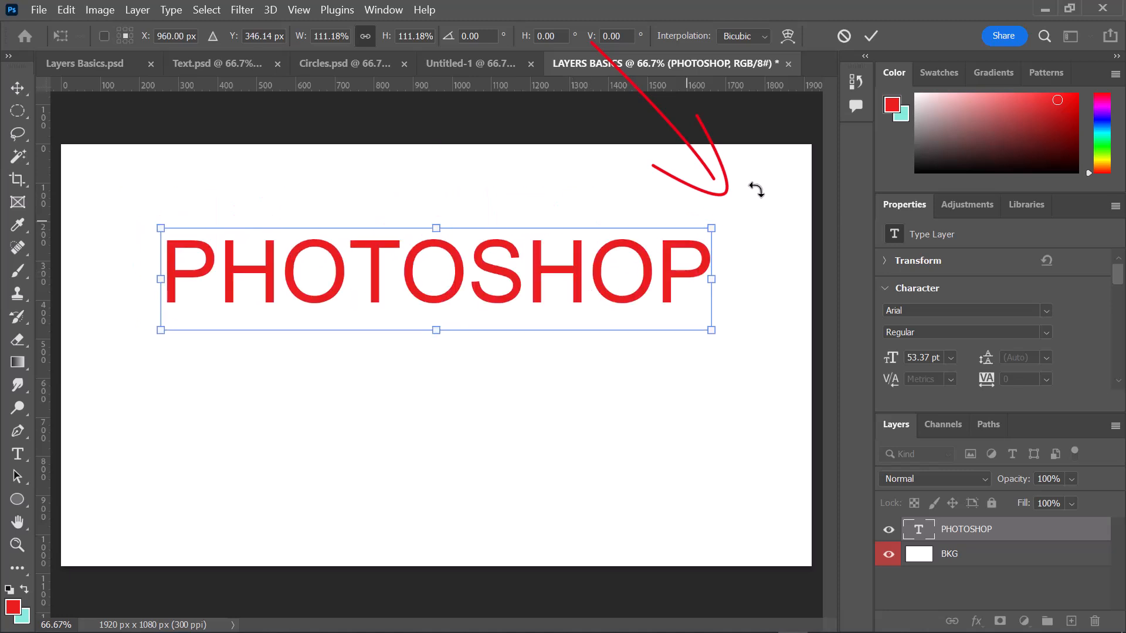
mouse_move(737, 215)
left_mouse_down()
mouse_move(754, 234)
mouse_move(754, 207)
left_mouse_up()
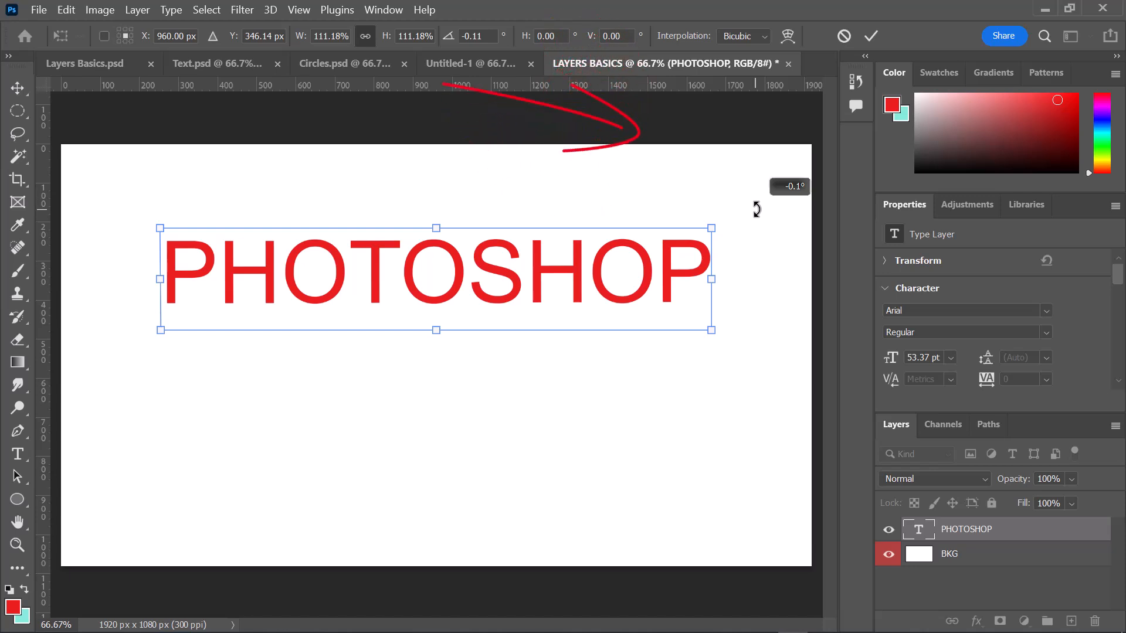
mouse_move(598, 271)
left_mouse_down()
mouse_move(594, 287)
mouse_move(603, 284)
left_mouse_up()
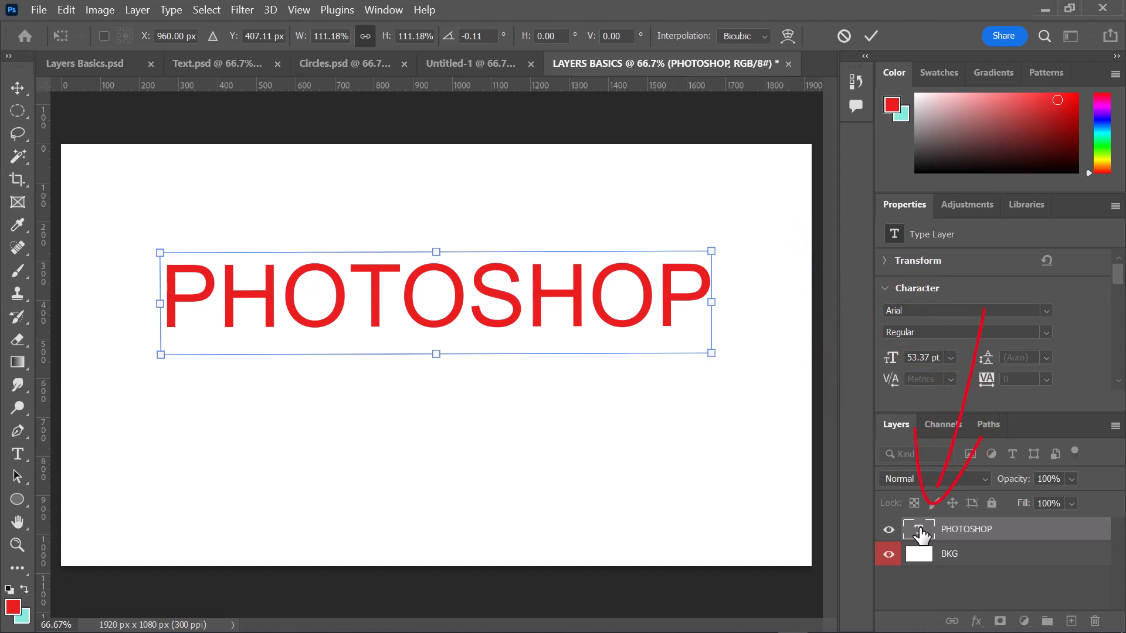
- Try recoloring all of the PHOTOSHOP text green (1ee99a), then cancel the color change
double_click(920, 530)
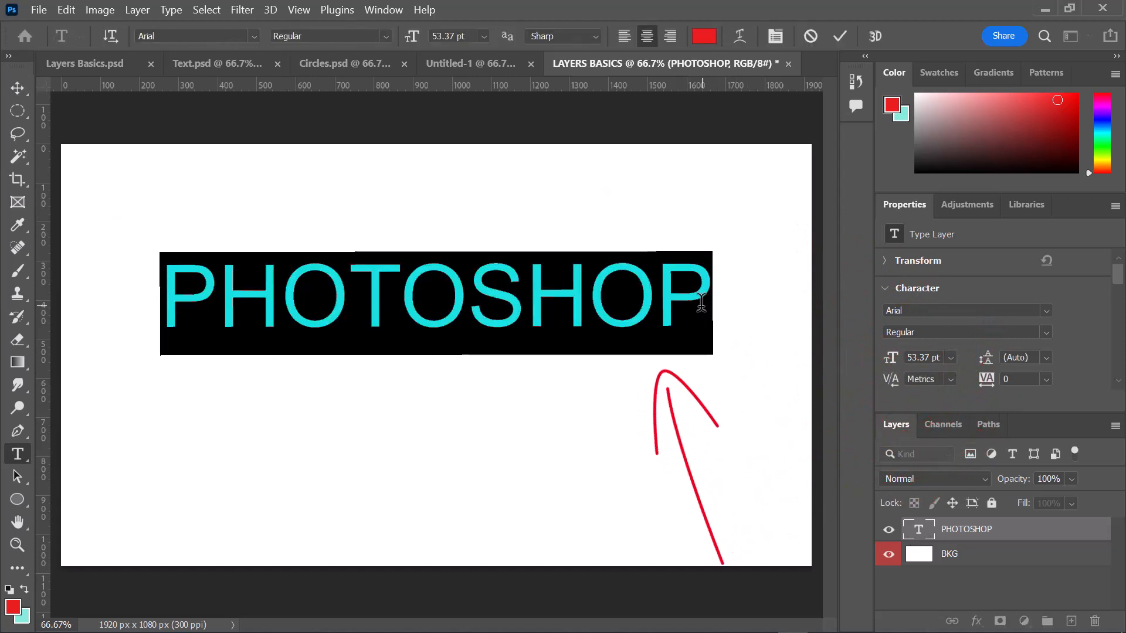
left_click(701, 302)
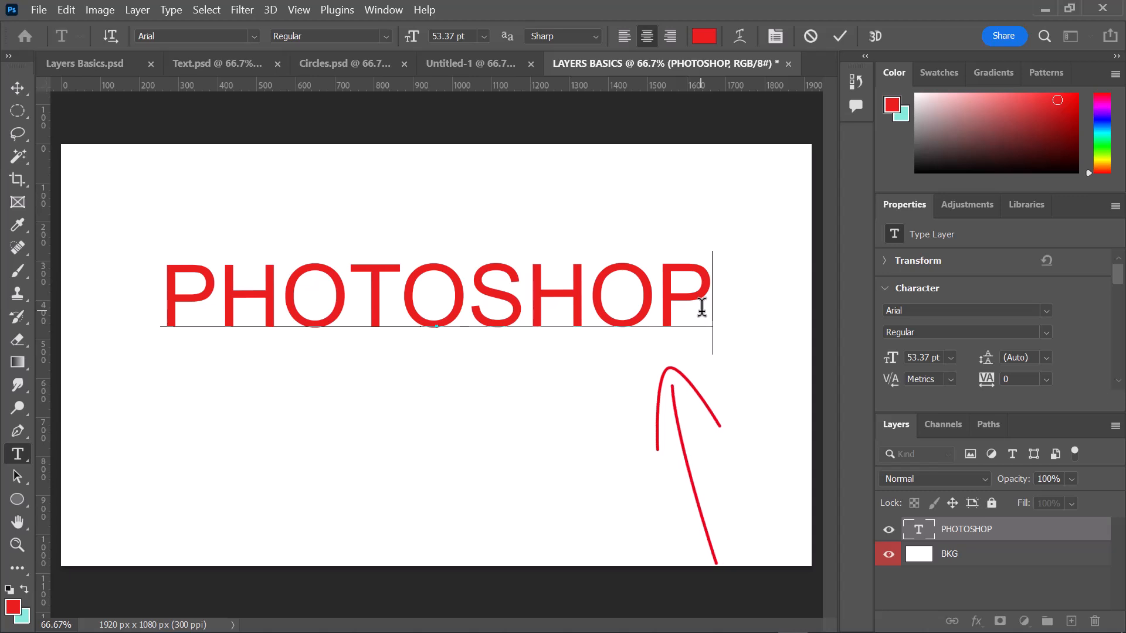
left_click_drag(701, 304, 264, 259)
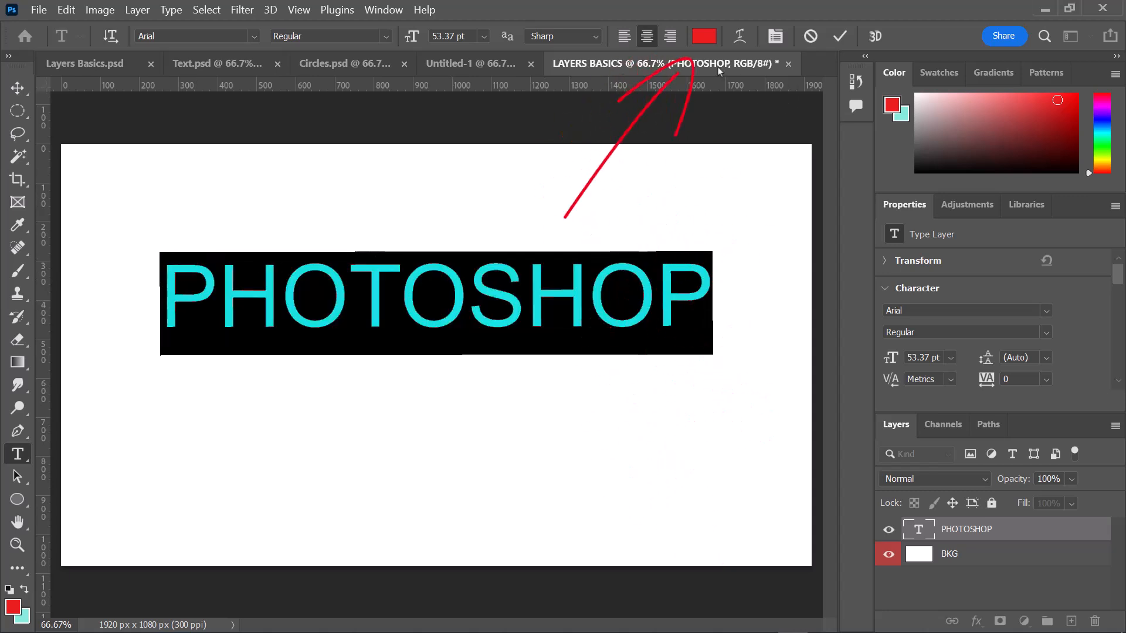
left_click(704, 37)
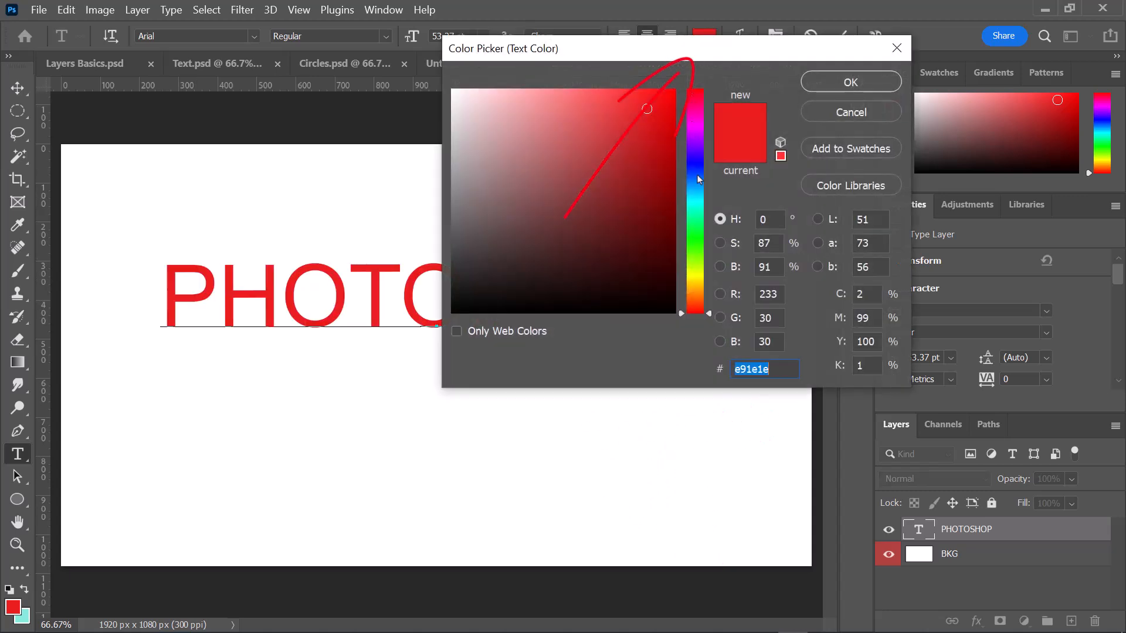
left_click(696, 219)
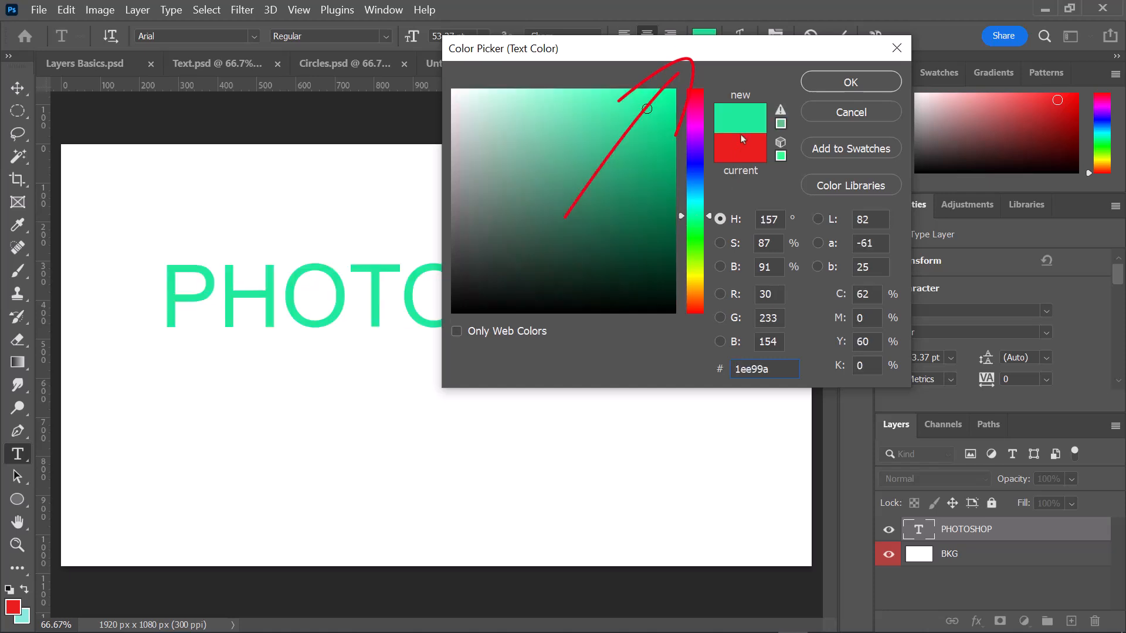
left_click(837, 119)
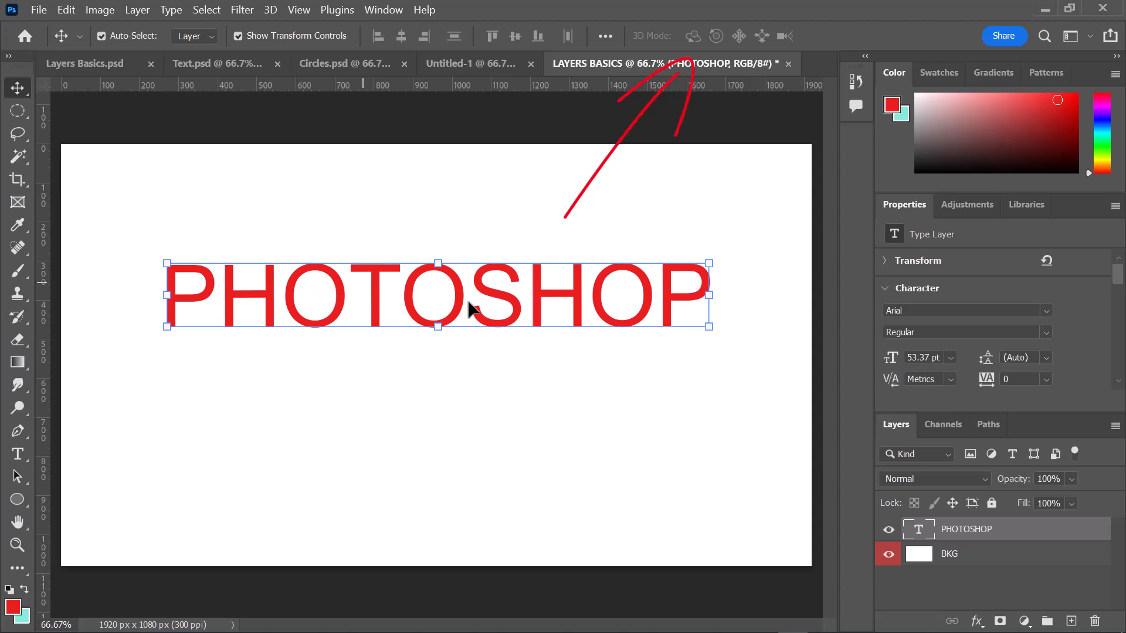
- Move the PHOTOSHOP text higher on the canvas and swap the foreground and background colors
left_click_drag(472, 298, 476, 247)
key("x")
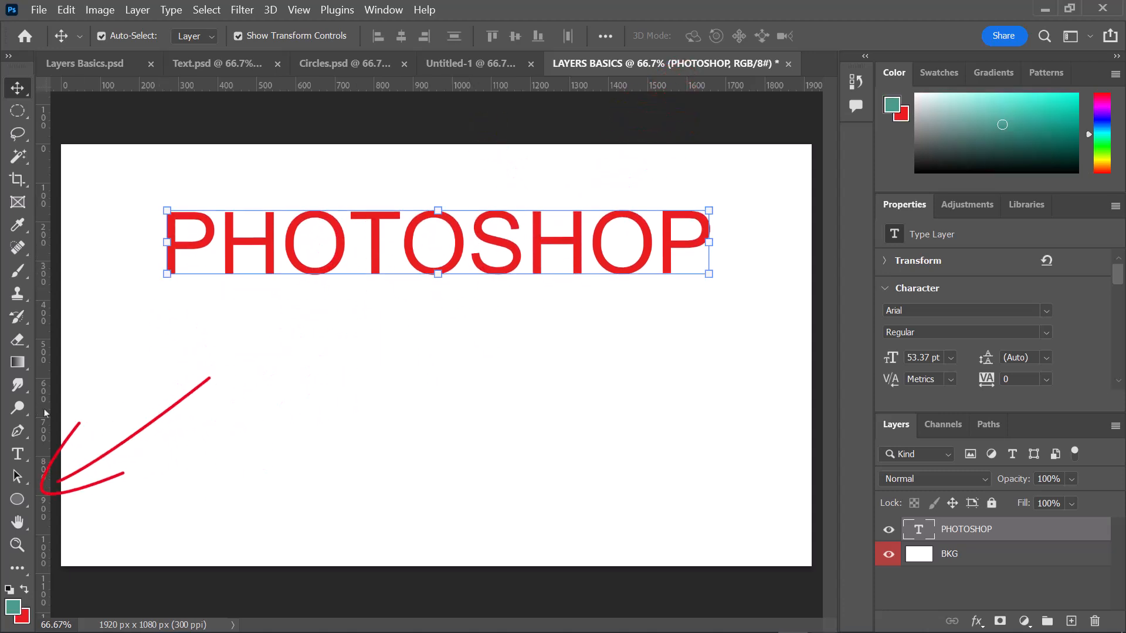
- Draw a teal-filled perfect circle about 599 px wide over the PHOTOSHOP text with the Ellipse tool
left_click(19, 500)
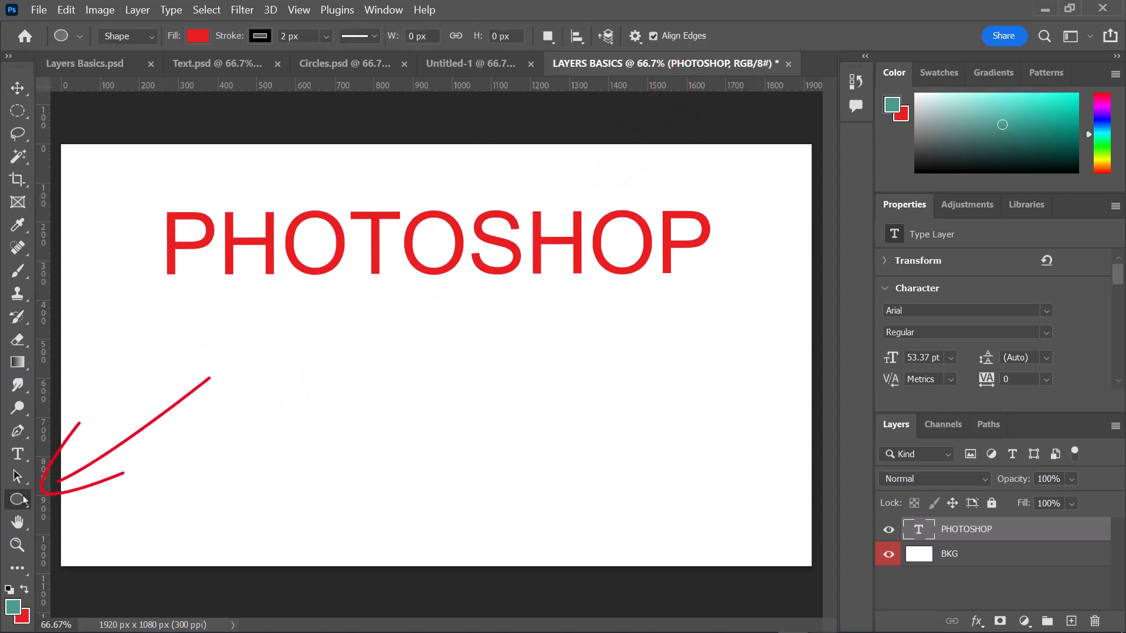
right_click(26, 502)
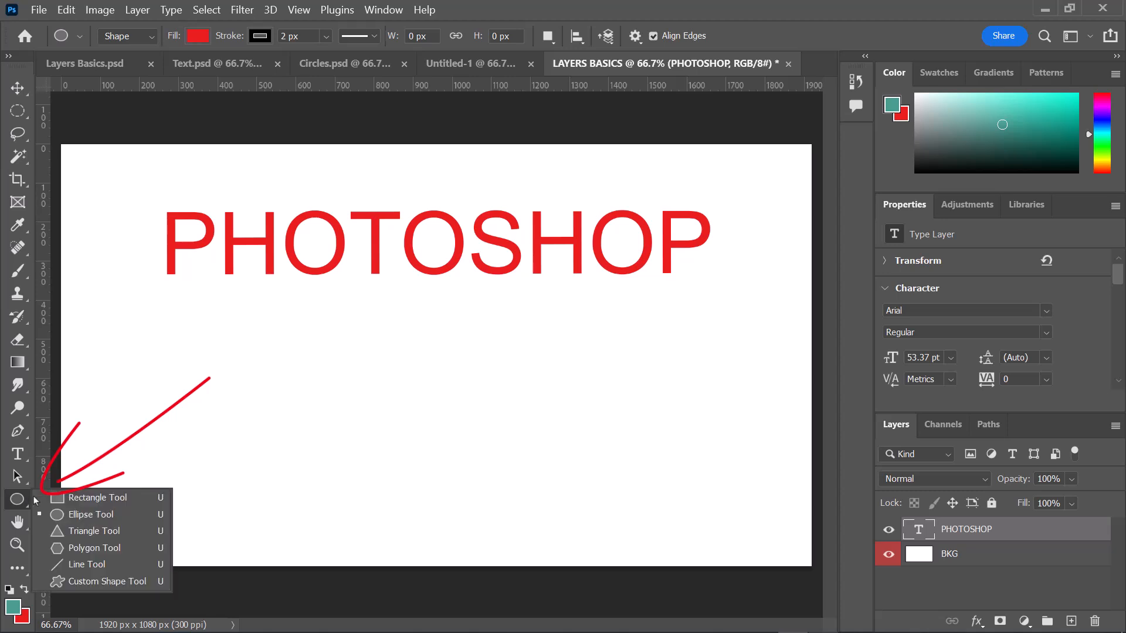
left_click(82, 519)
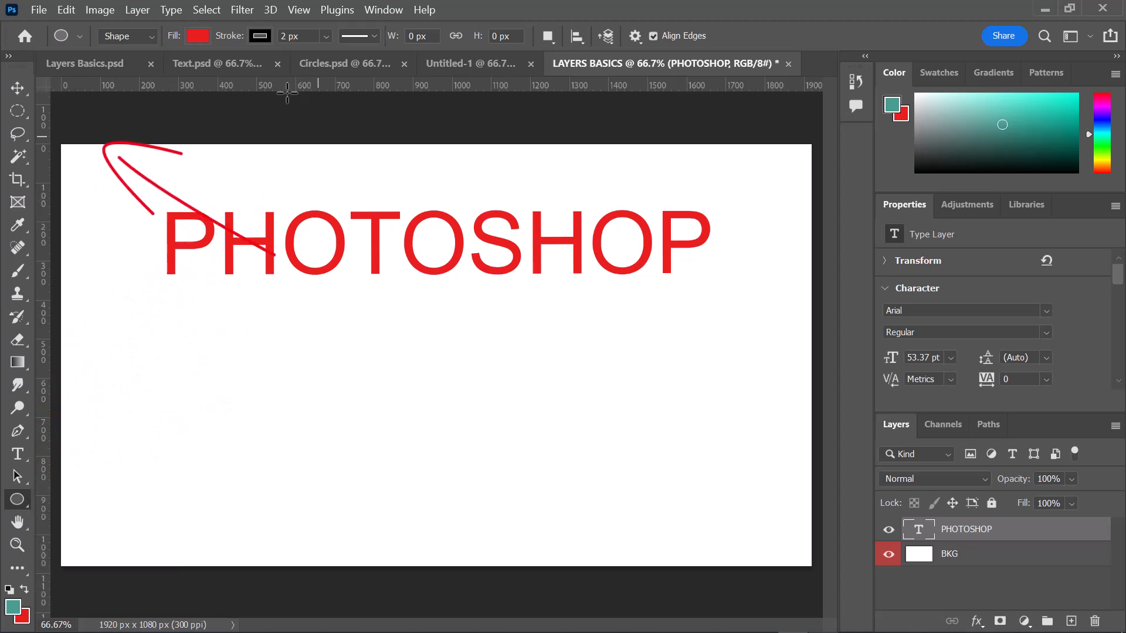
left_click(195, 38)
left_click(306, 69)
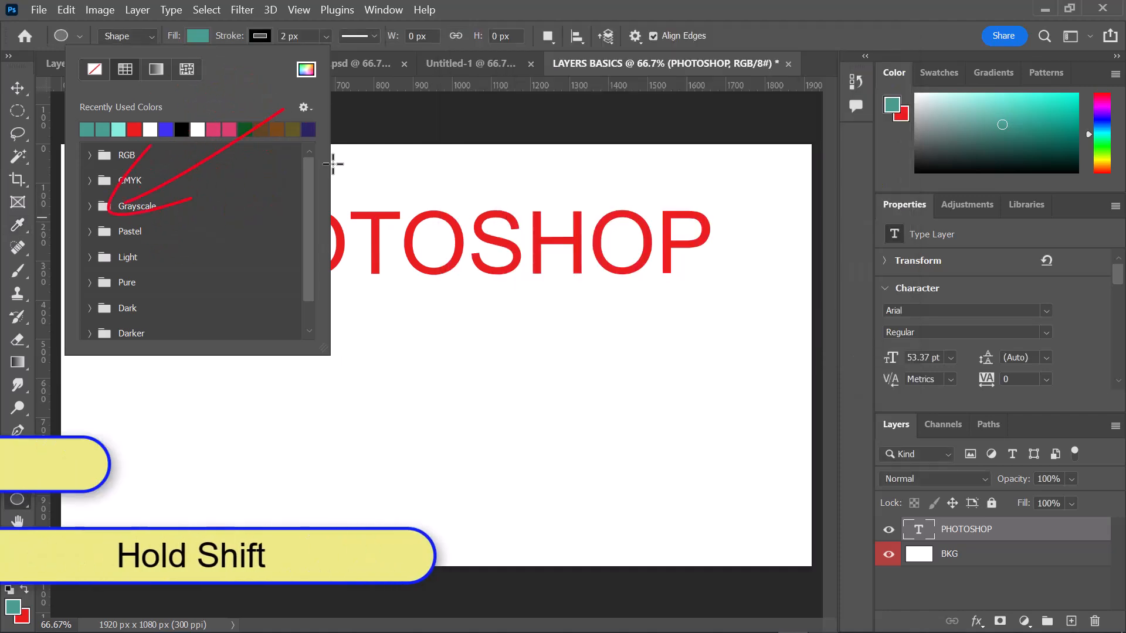
left_click(332, 163)
left_click_drag(314, 188, 548, 469)
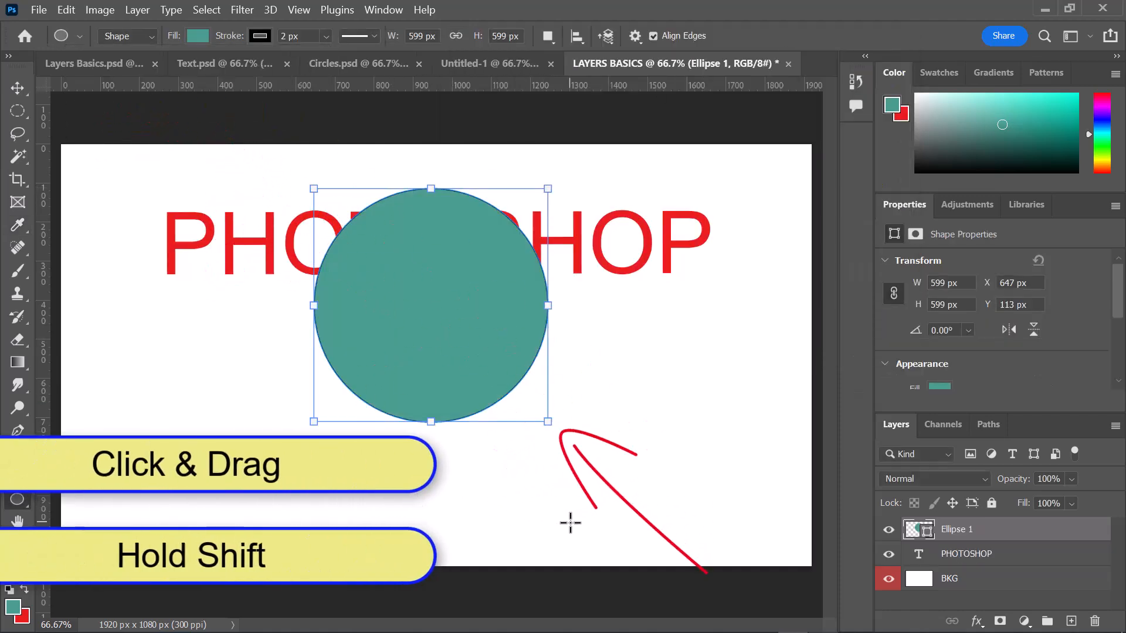
- Shrink the circle to about 456 px and center it horizontally over the PHOTOSHOP text
left_click_drag(544, 420, 492, 365)
key("v")
left_click_drag(357, 297, 392, 288)
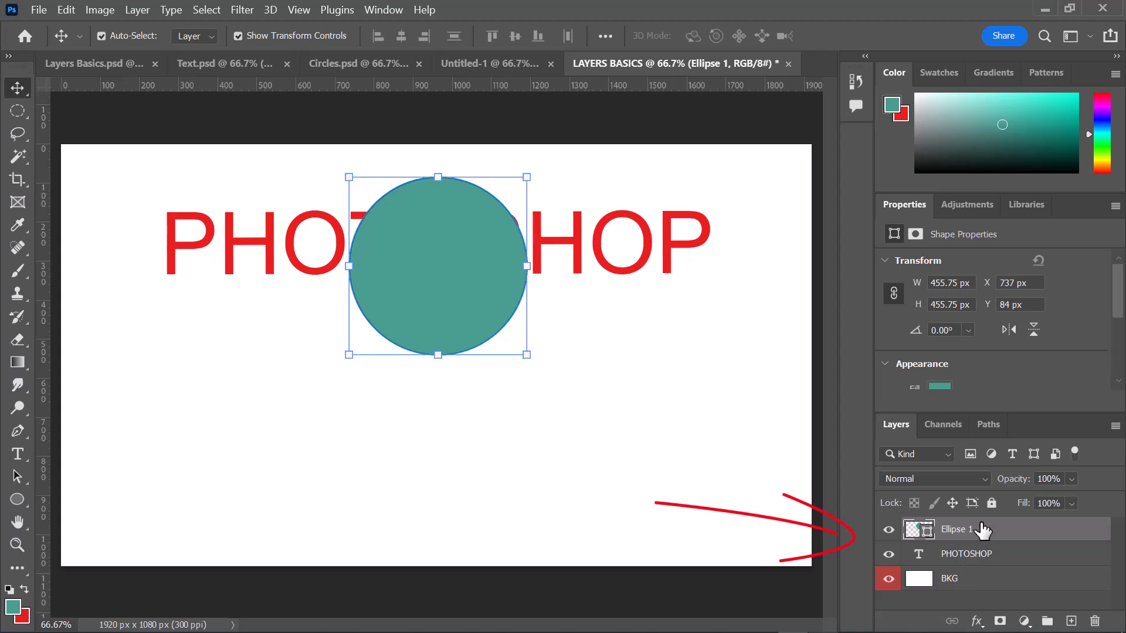
- Place the Ellipse 1 layer below the PHOTOSHOP layer and rename it Circle
left_click_drag(985, 531, 991, 579)
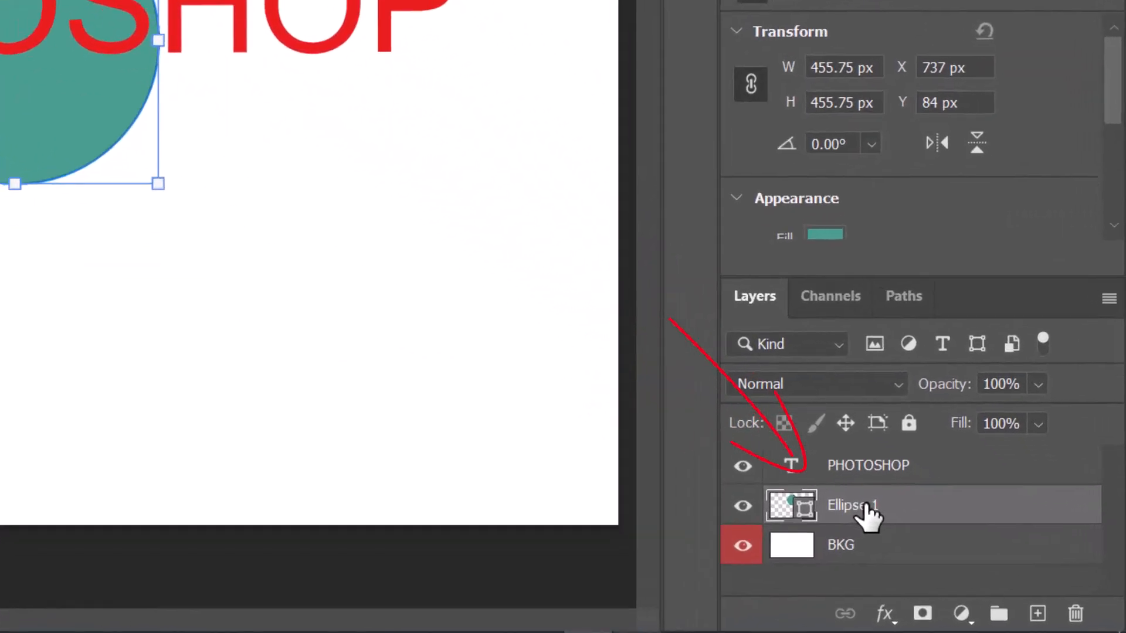
double_click(866, 510)
key("BackSpace")
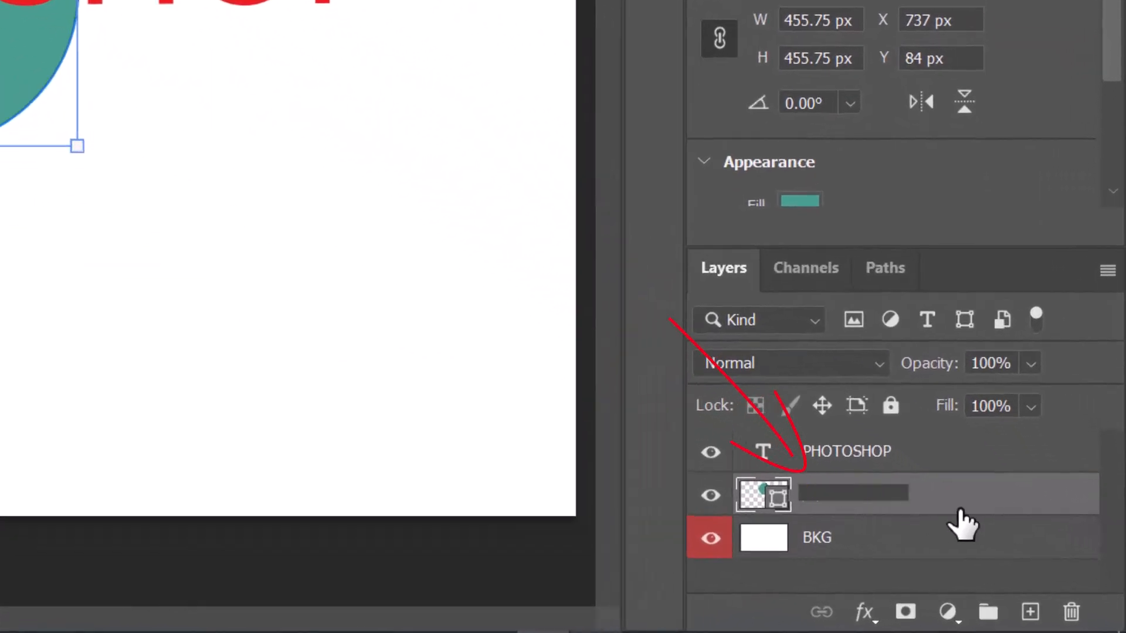
key("Return")
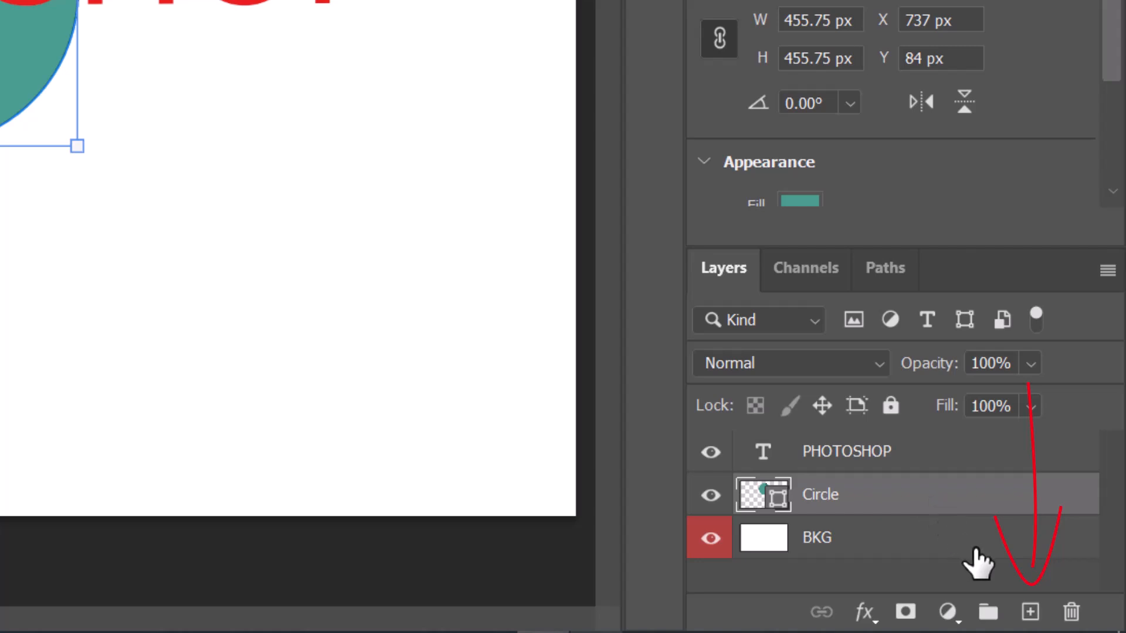
- Add a new empty layer above the Circle layer and duplicate the Circle layer
left_click(1027, 613)
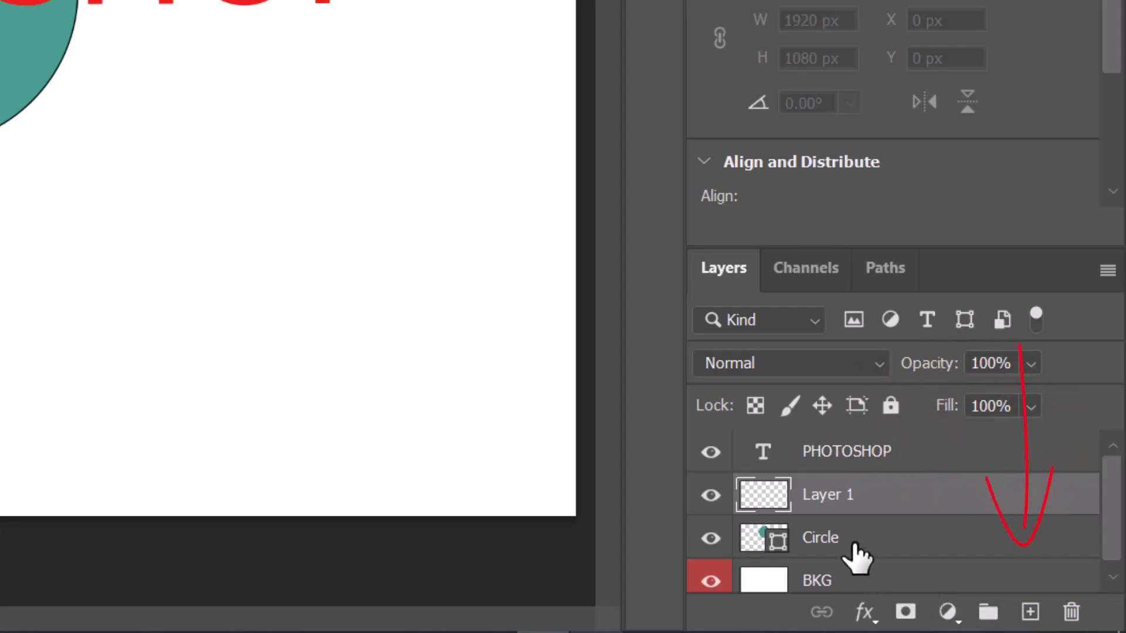
mouse_move(871, 530)
left_mouse_down()
mouse_move(882, 550)
mouse_move(1026, 612)
left_mouse_up()
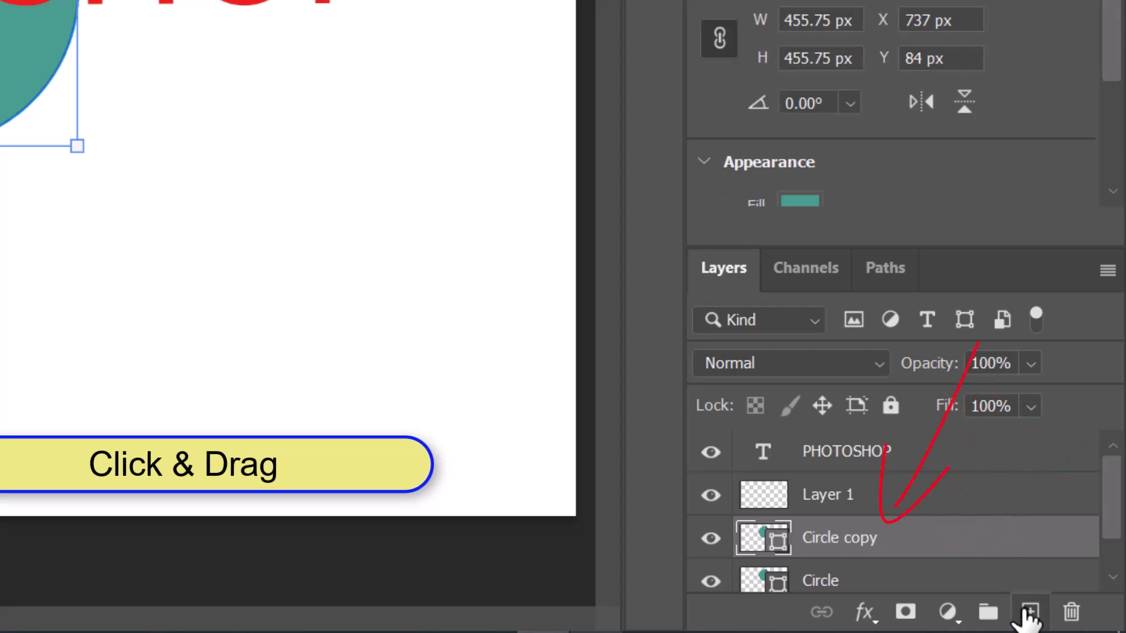
- Delete the empty Layer 1 and move the circle copy straight down below the original, to about Y 579 px
left_click(908, 497)
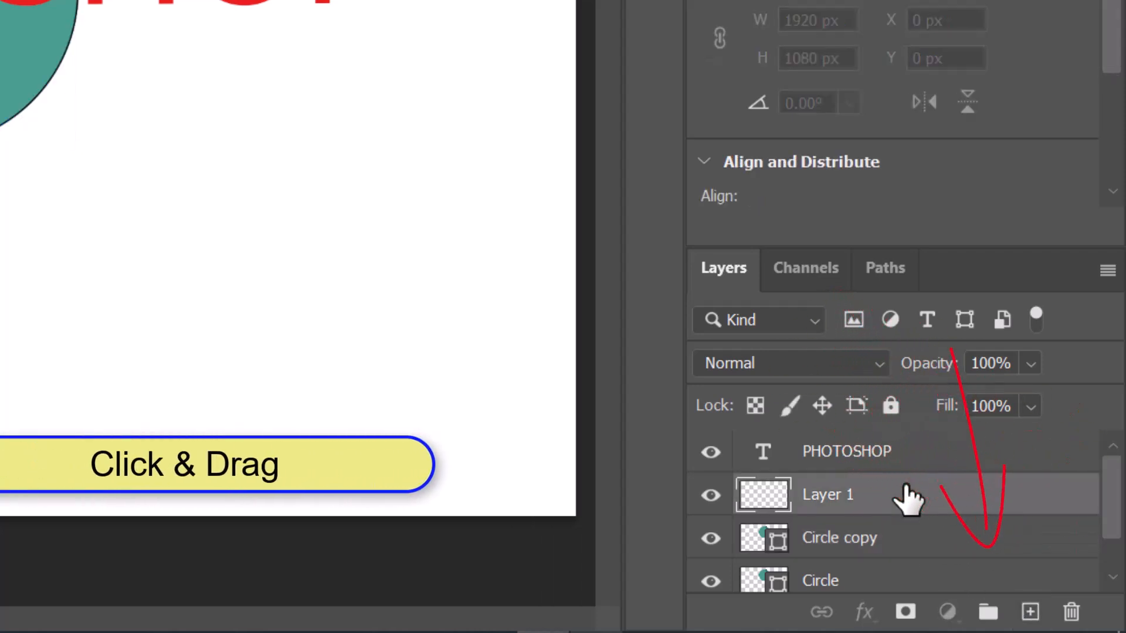
left_click_drag(905, 496, 1086, 611)
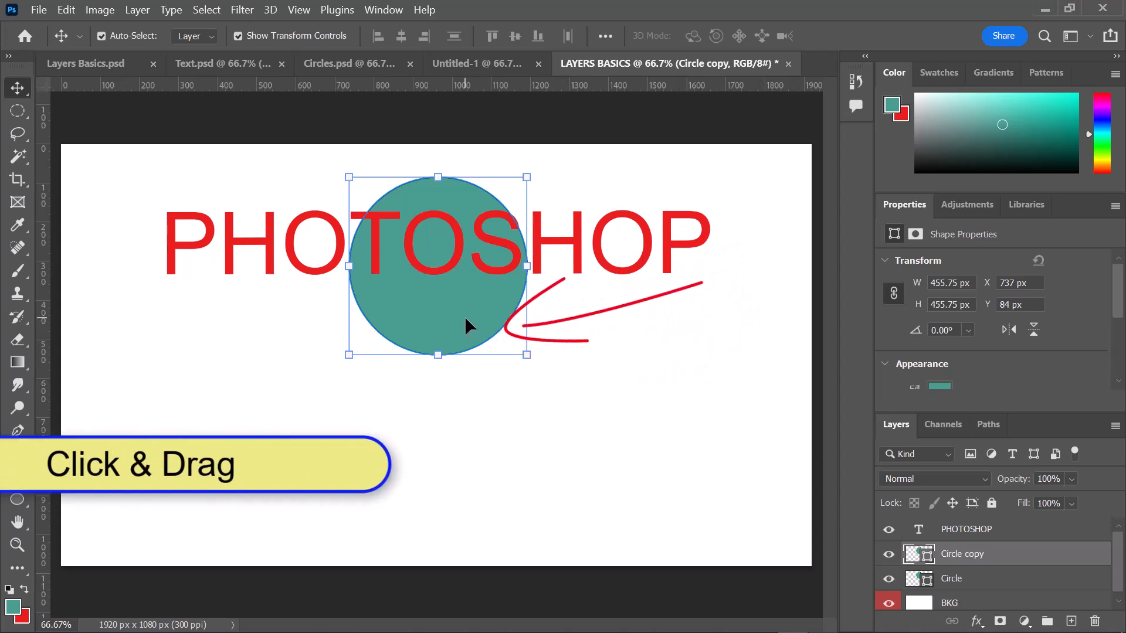
left_click_drag(464, 315, 452, 505)
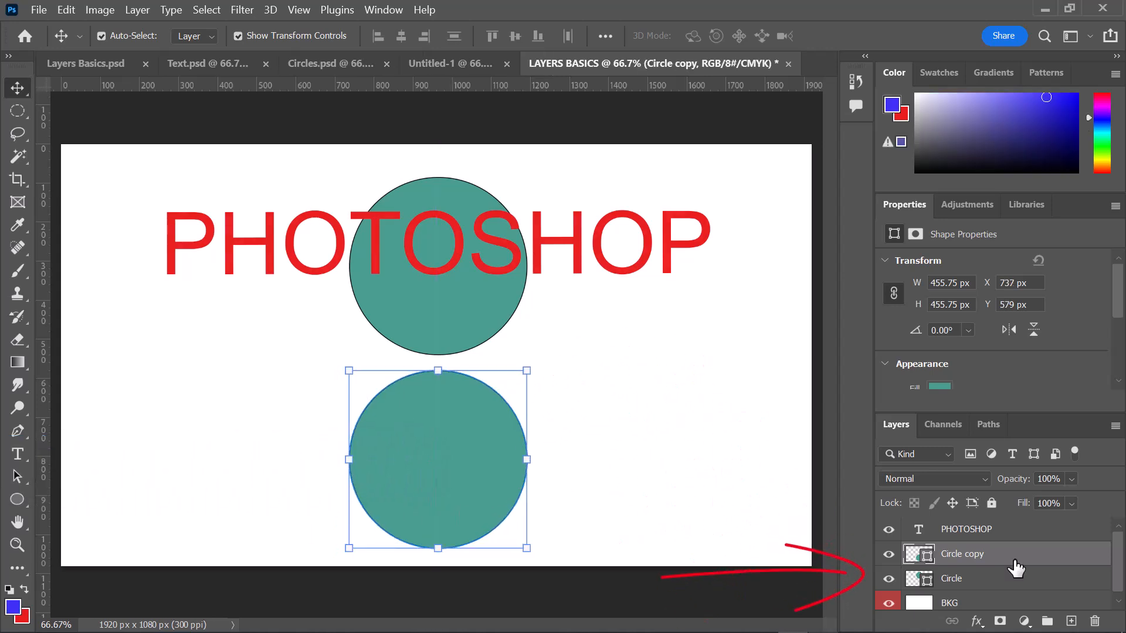
- Hide the Circle layer and set the Circle copy shape's fill color to 3c2ff2
left_click(887, 579)
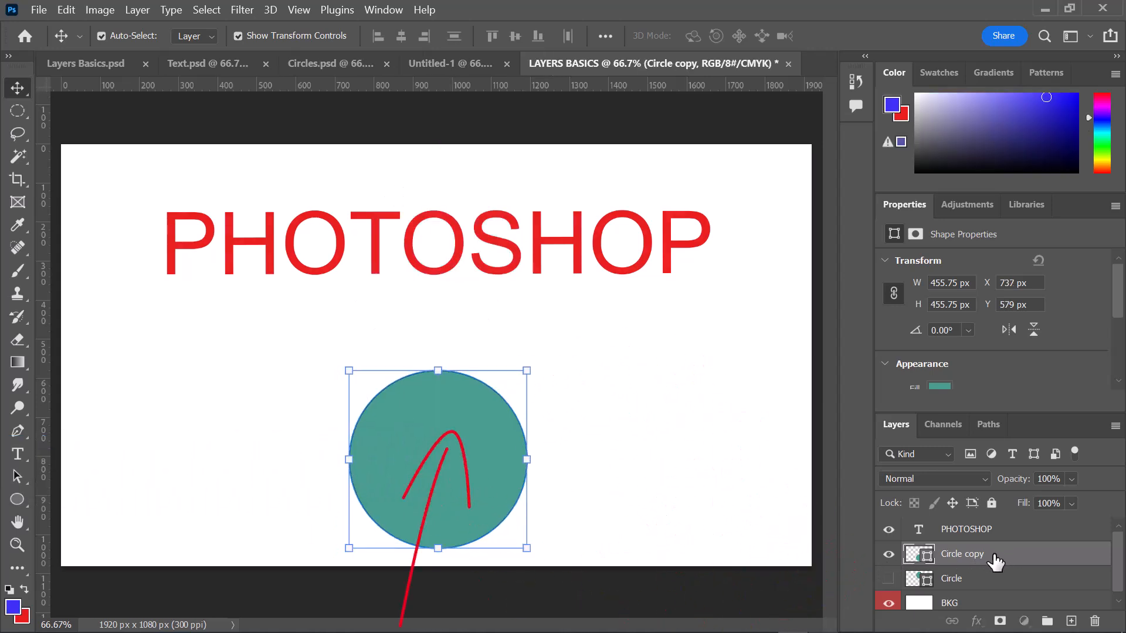
left_click(18, 500)
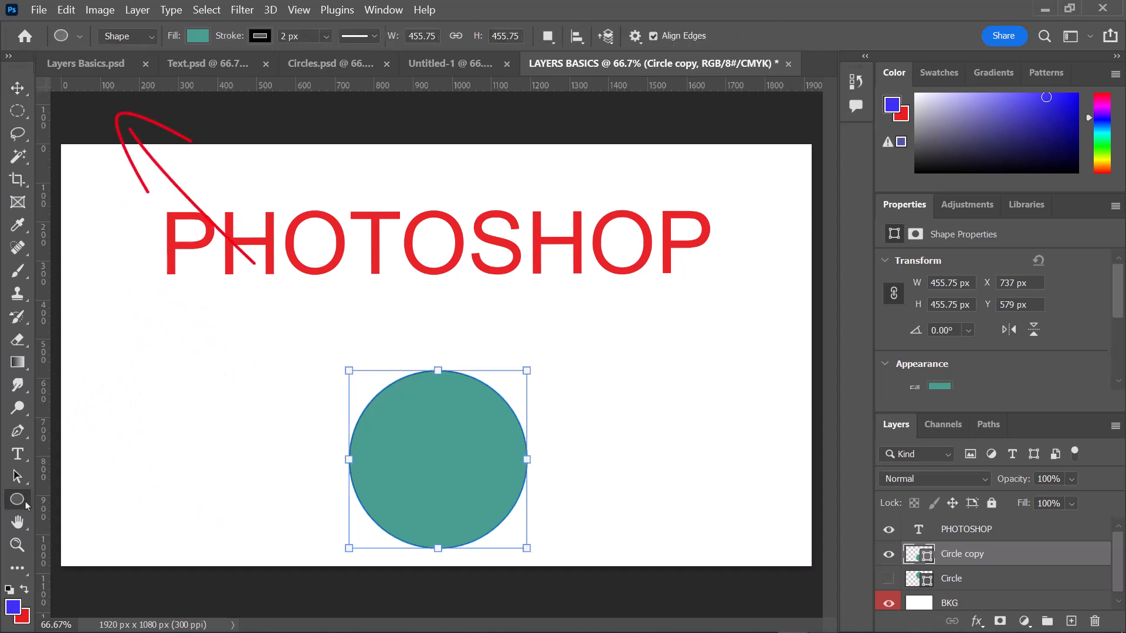
left_click(198, 36)
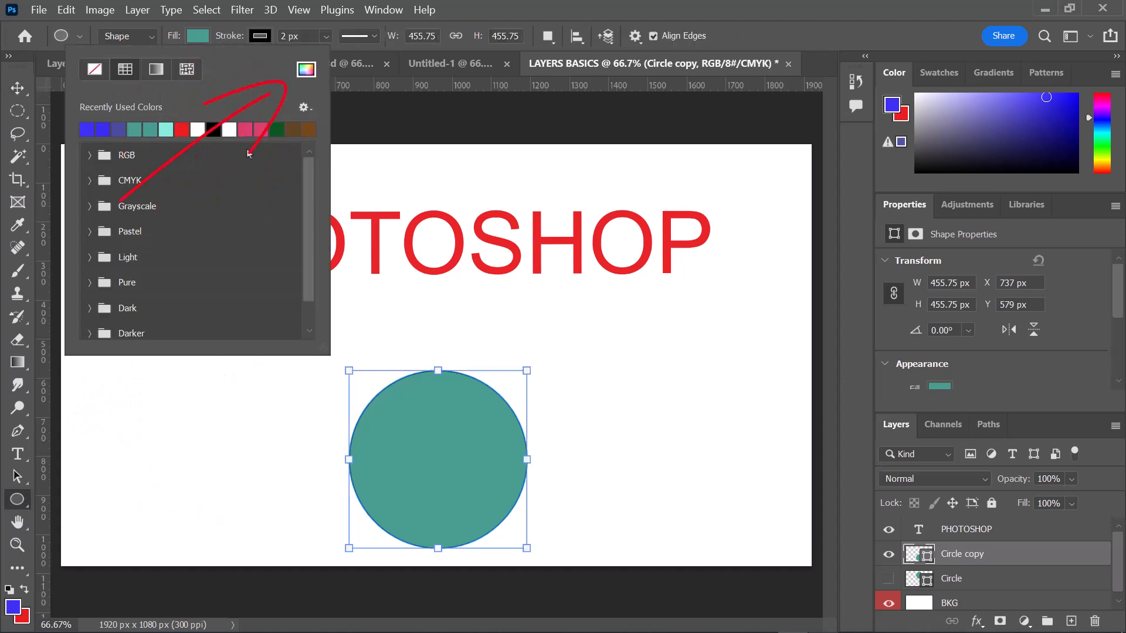
left_click(304, 70)
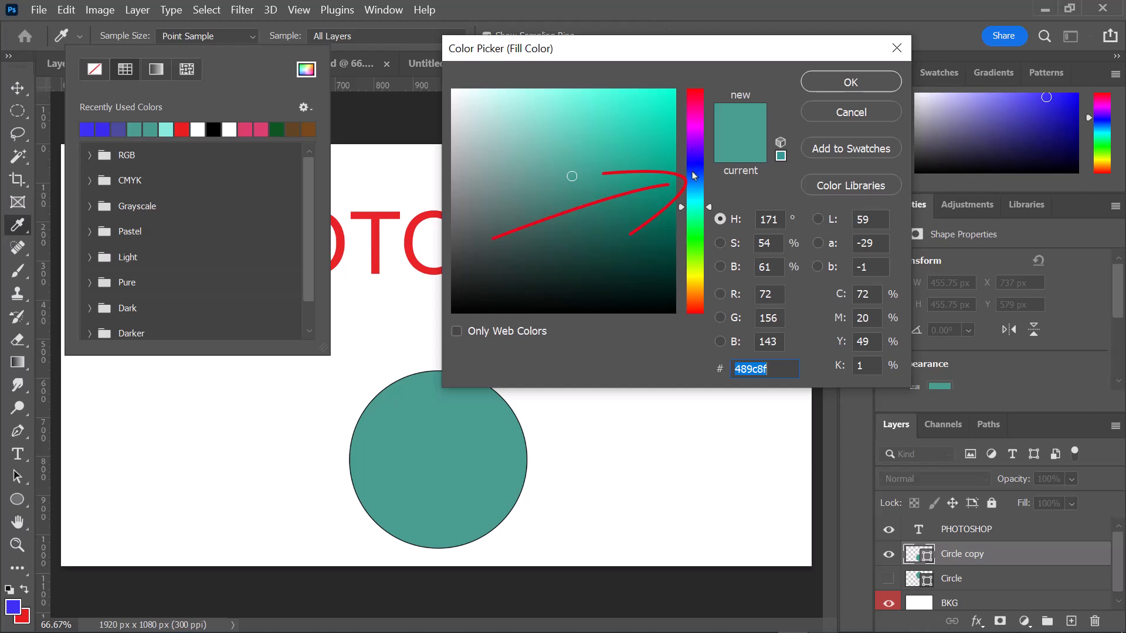
type("3c2ff2")
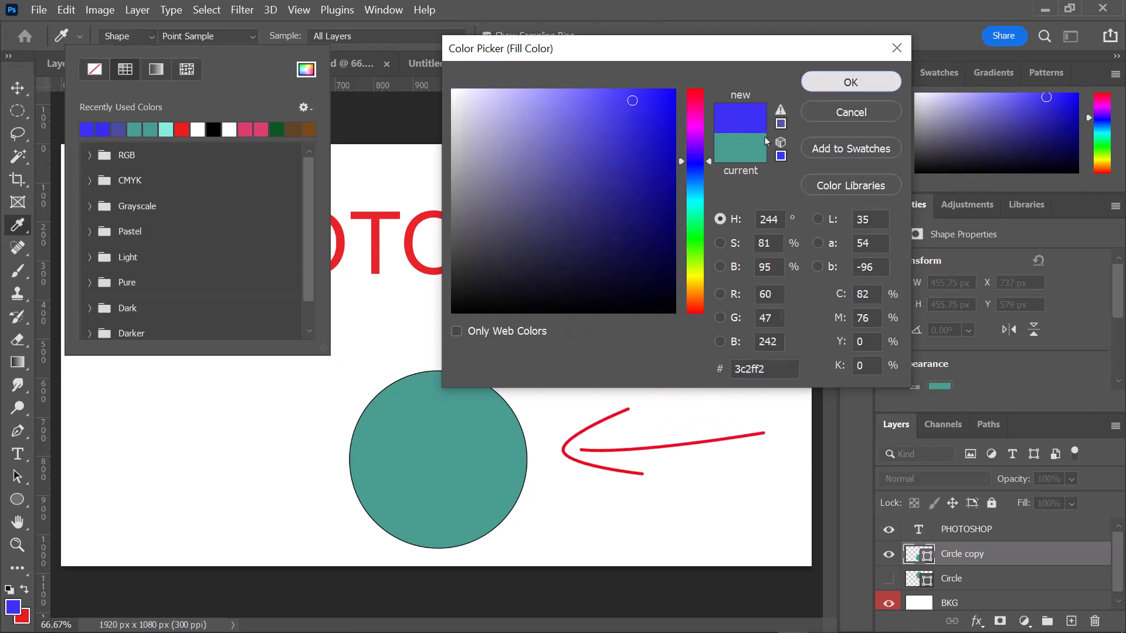
left_click(823, 91)
left_click(677, 268)
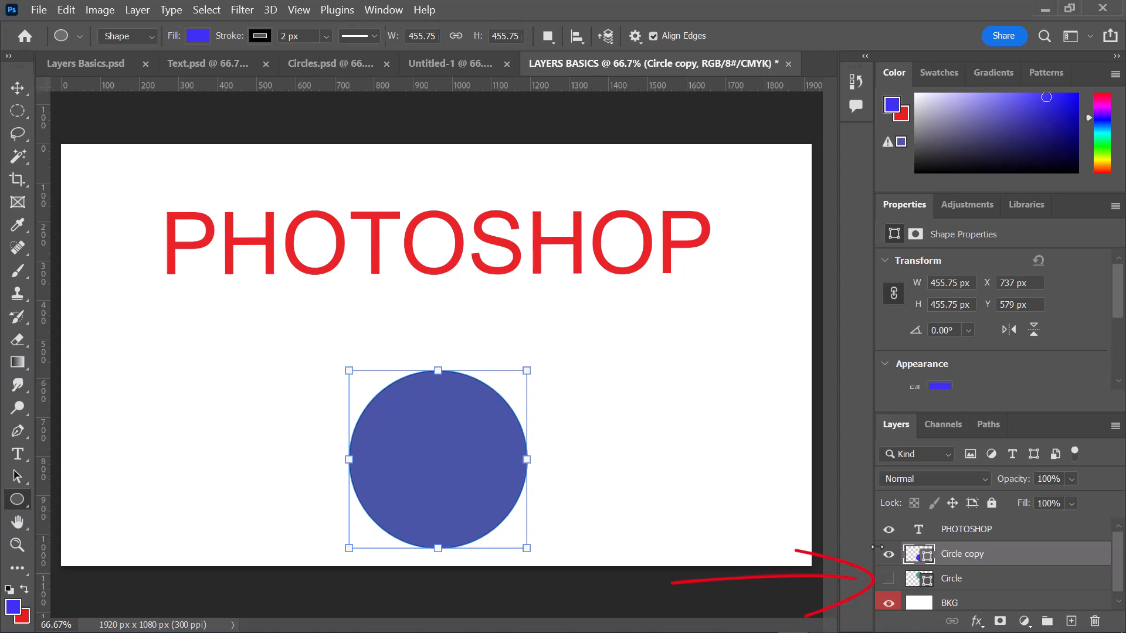
- Show the Circle layer again, and briefly hide and reshow the Circle copy and PHOTOSHOP layers
left_click(888, 579)
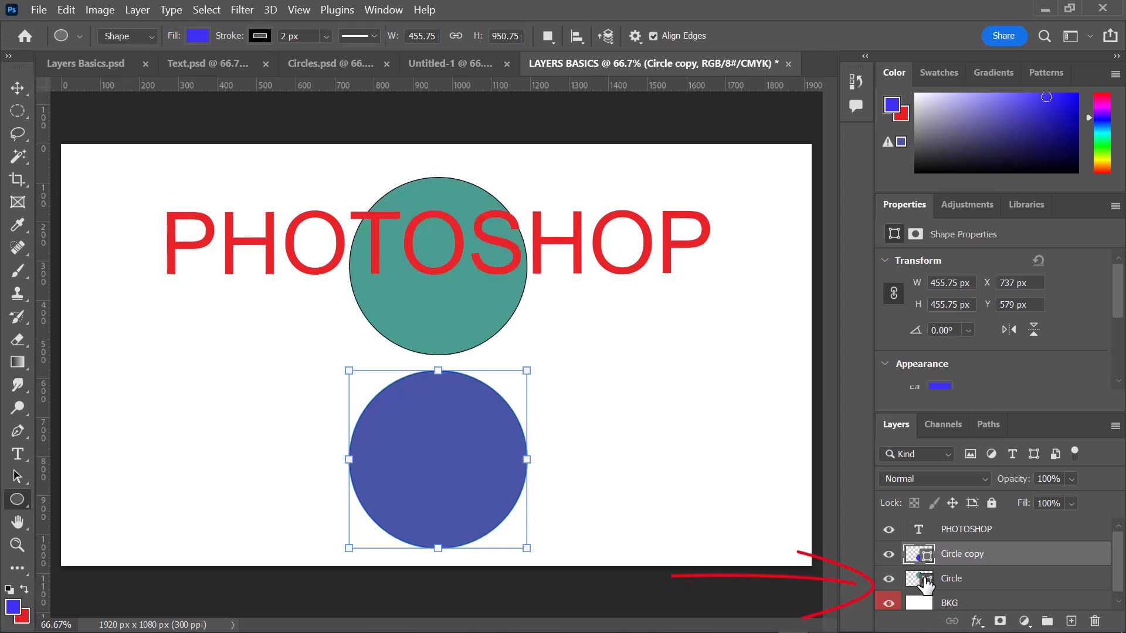
left_click(890, 554)
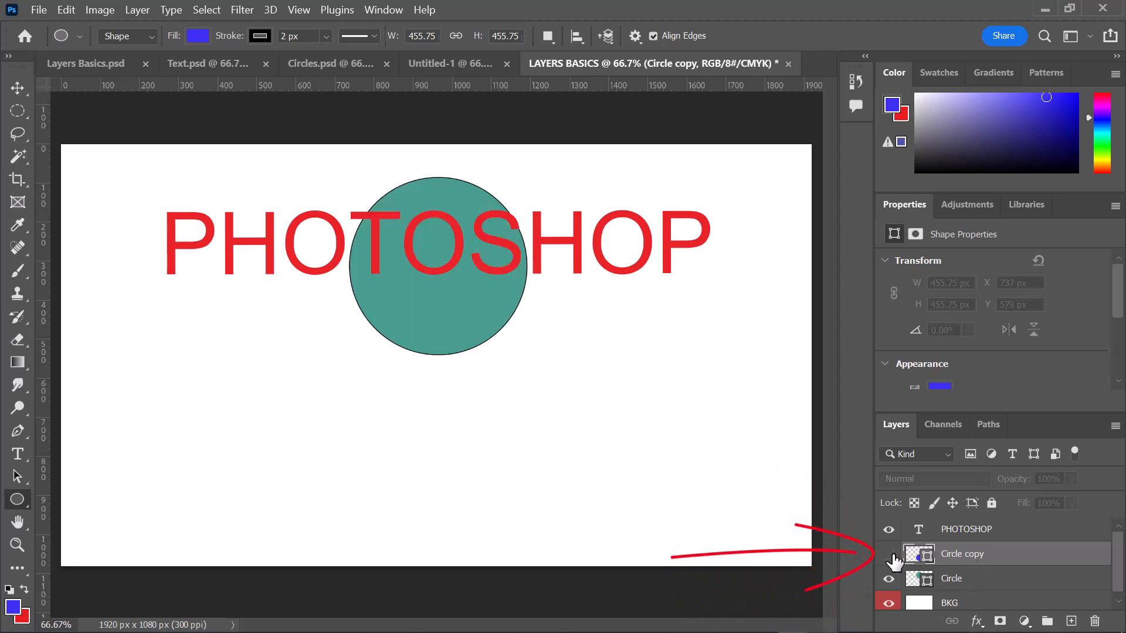
left_click(890, 554)
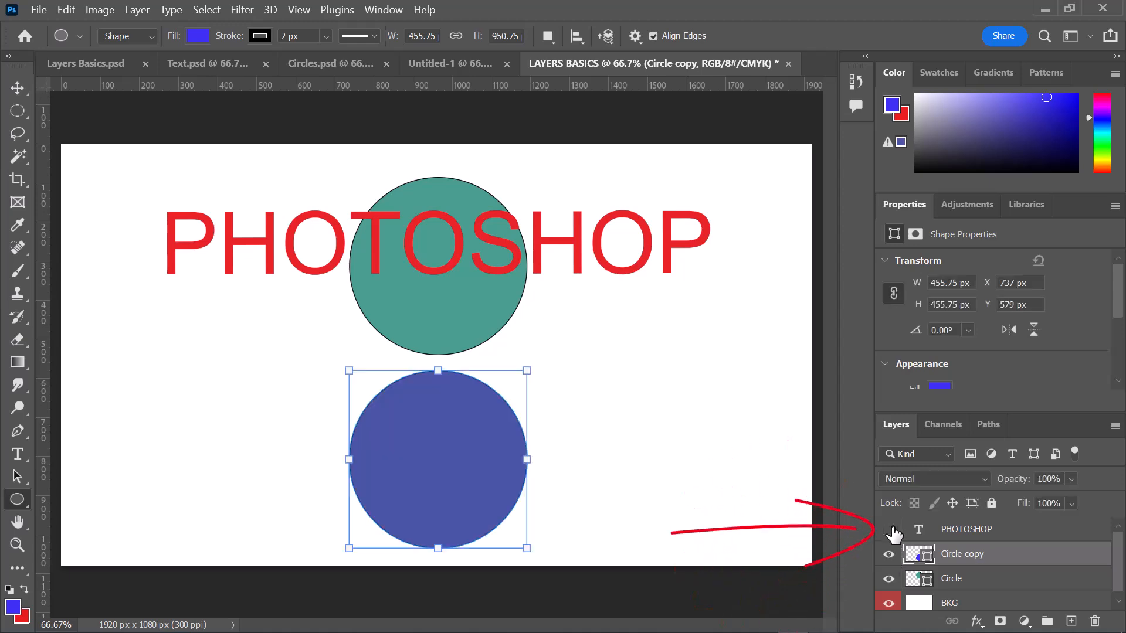
left_click(892, 530)
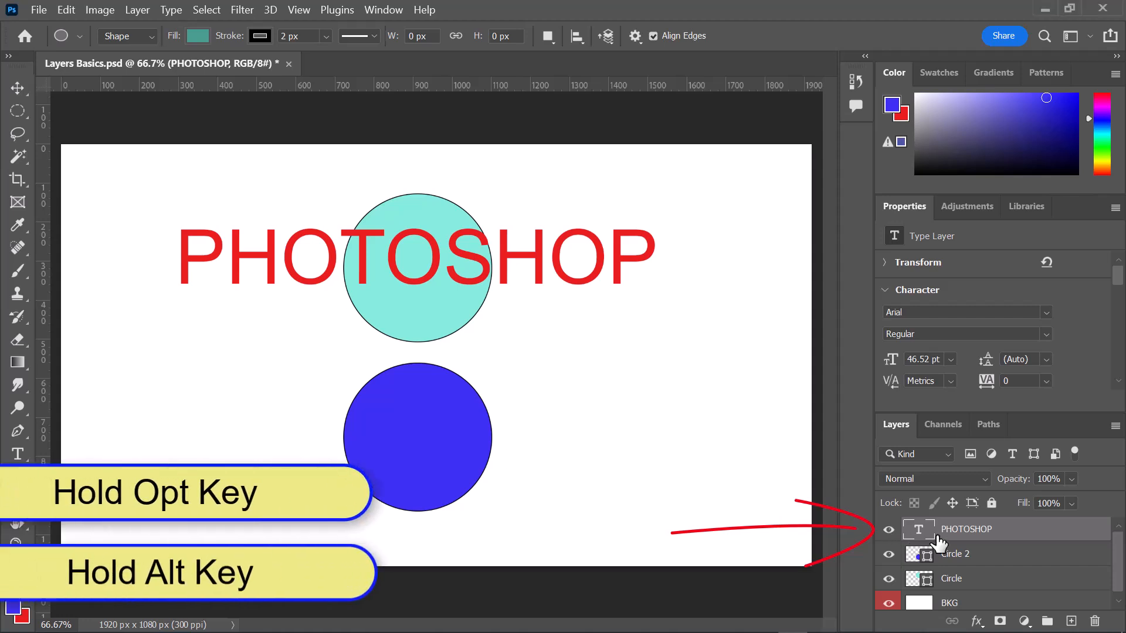
- Isolate the PHOTOSHOP, Circle 2, Circle and BKG layers one at a time, restoring all layers' visibility after each
key("alt")
left_click(890, 531, "alt")
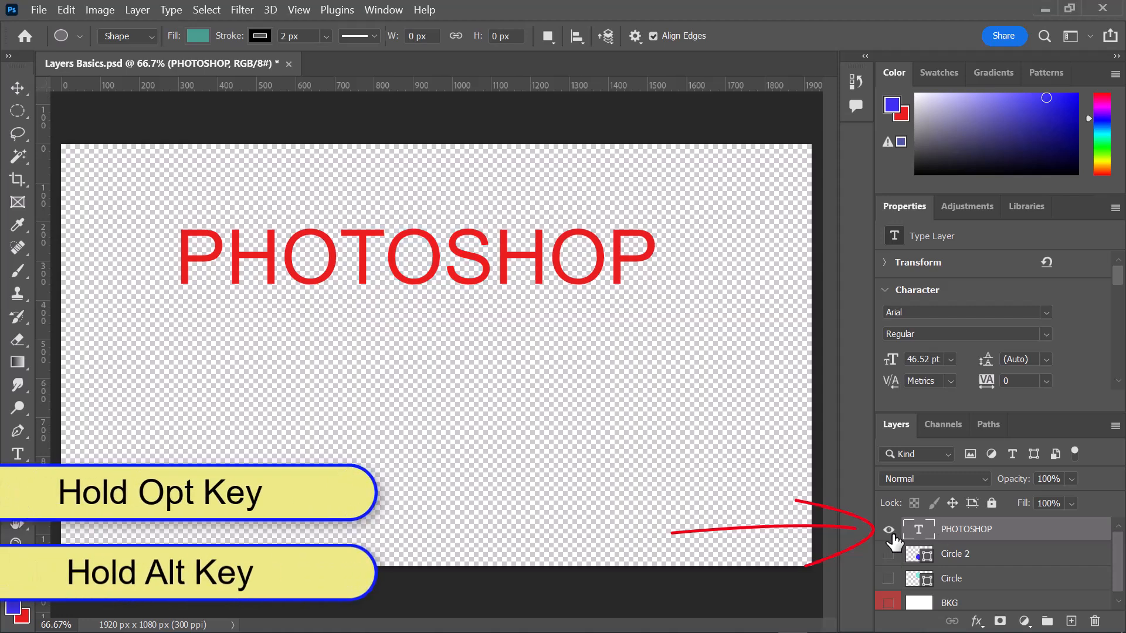
left_click(889, 530, "alt")
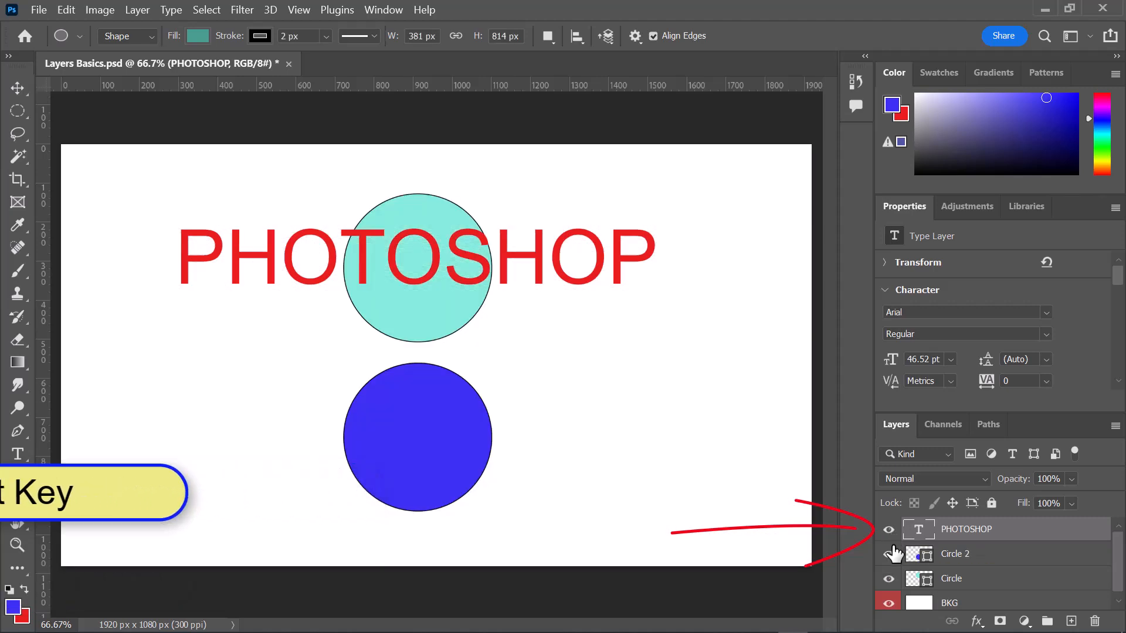
left_click(889, 554, "alt")
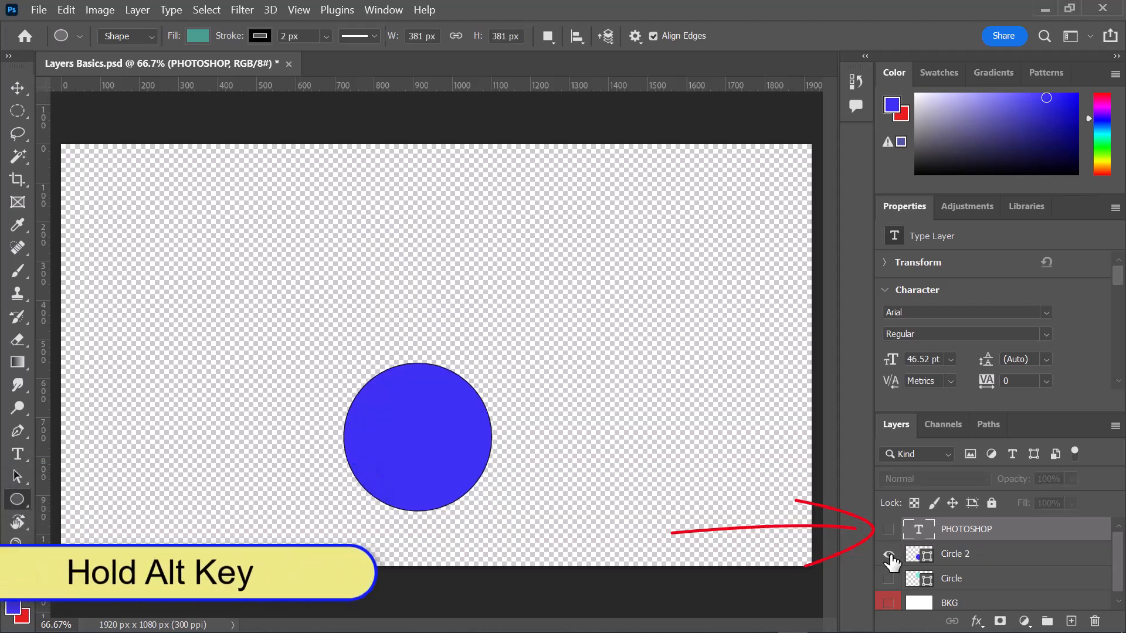
left_click(890, 555, "alt")
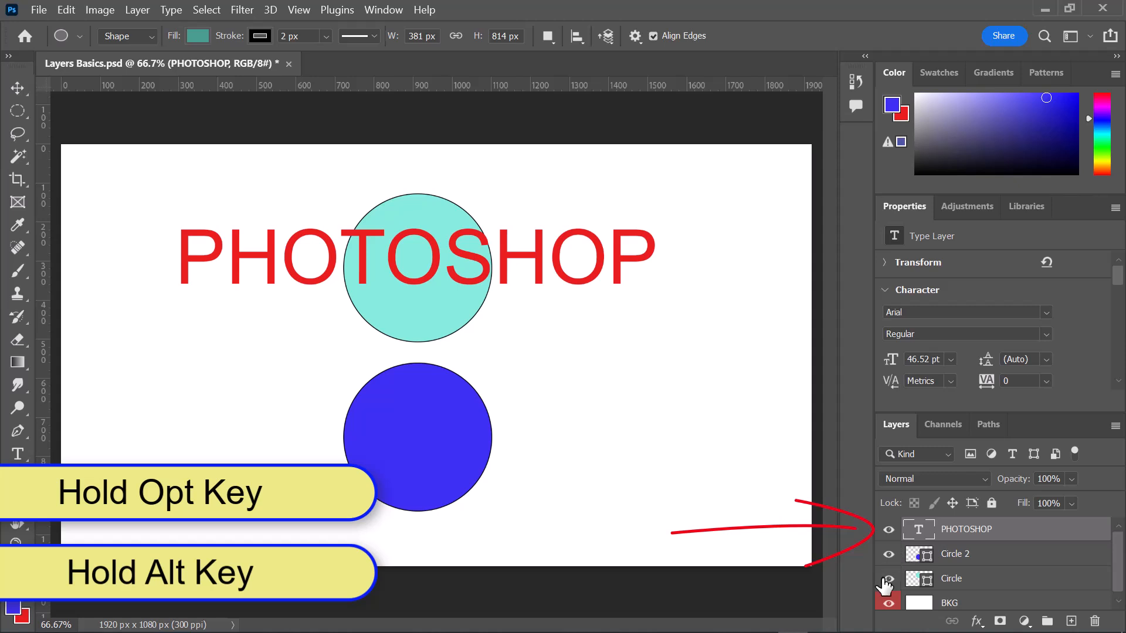
left_click(888, 581, "alt")
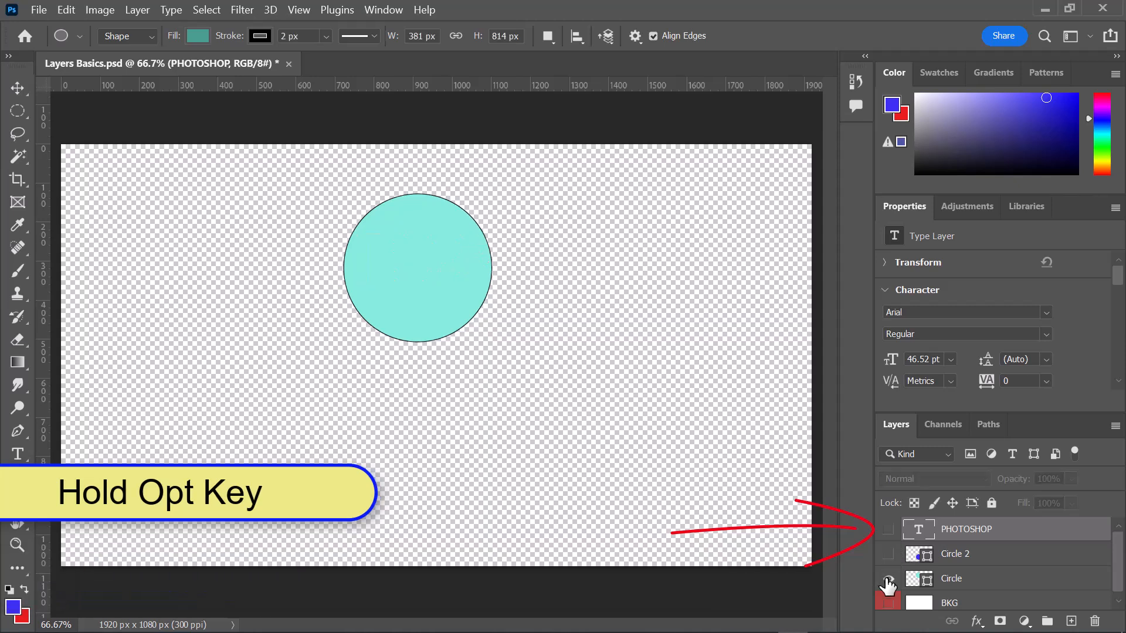
left_click(889, 582, "alt")
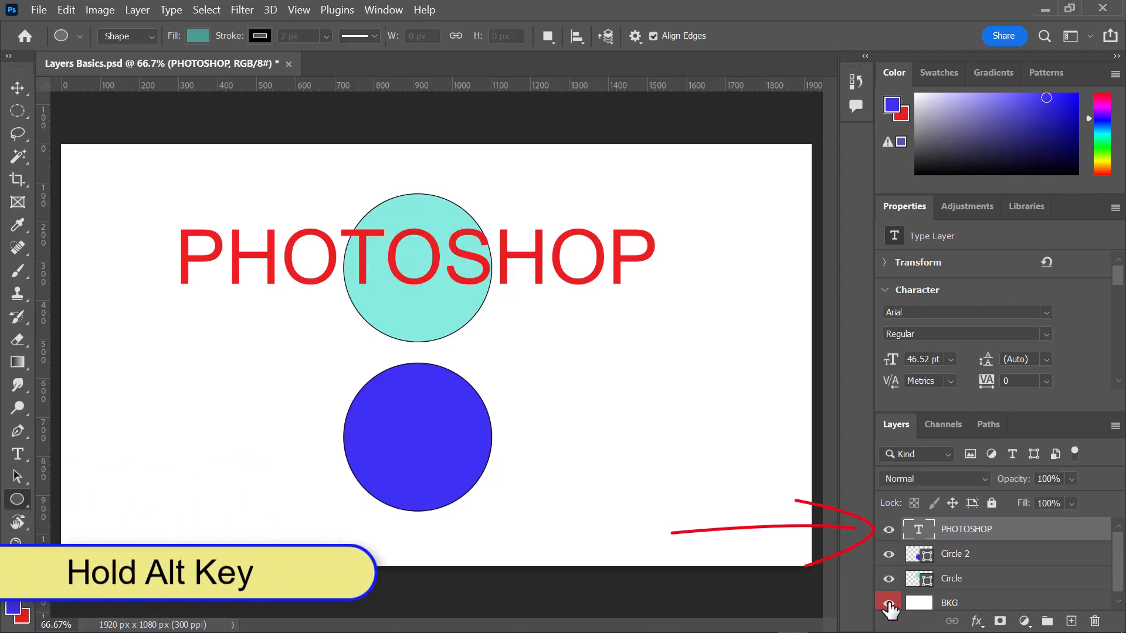
left_click(889, 607, "alt")
left_click(890, 608, "alt")
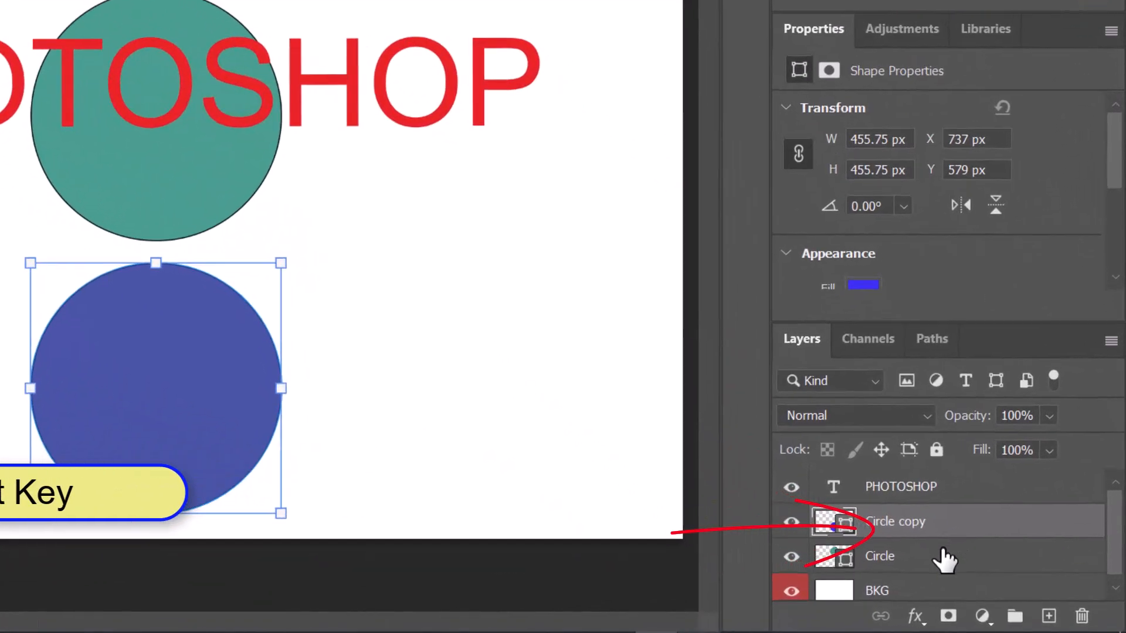
- Lower the opacity of the Circle copy and Circle layers together to 64% and restore it to 100%
left_click(944, 557, "shift")
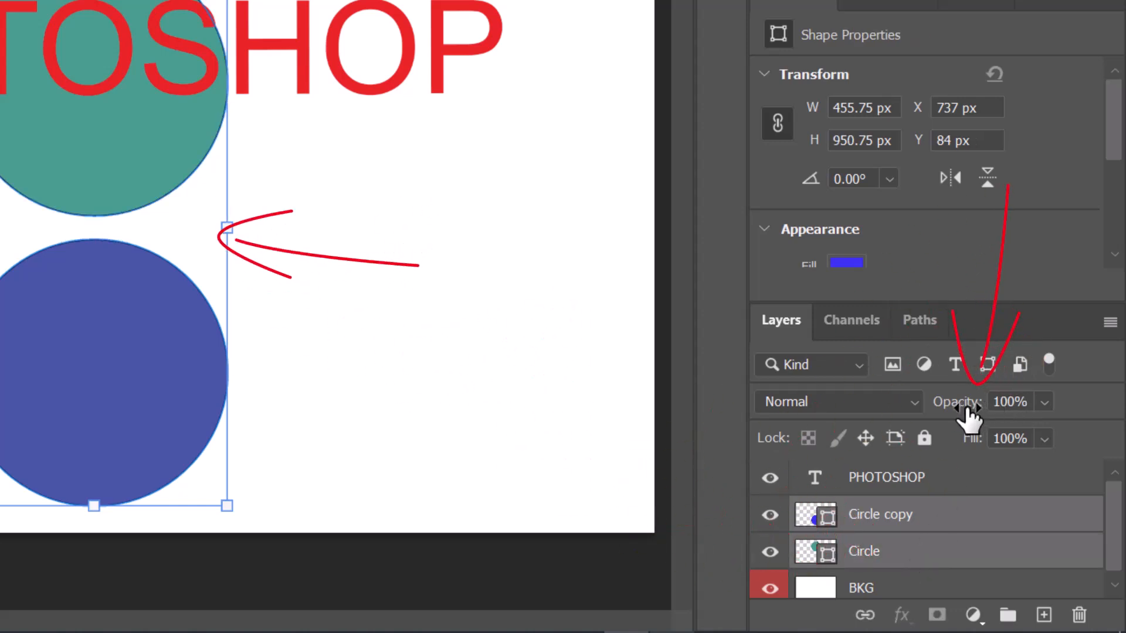
left_click_drag(953, 415, 918, 405)
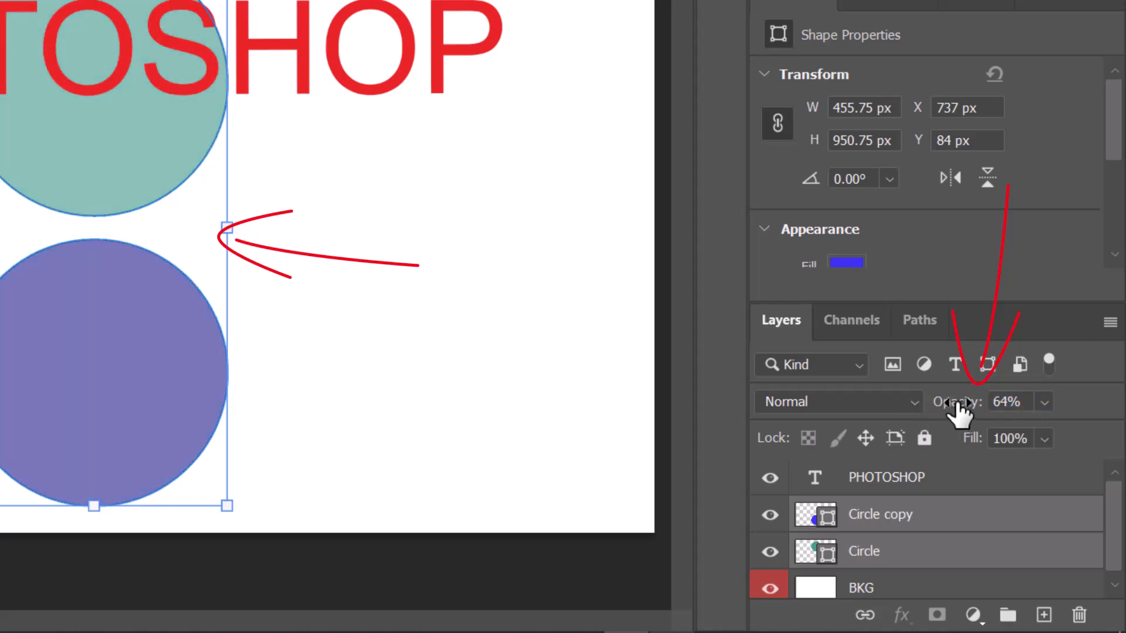
left_click_drag(957, 414, 1053, 422)
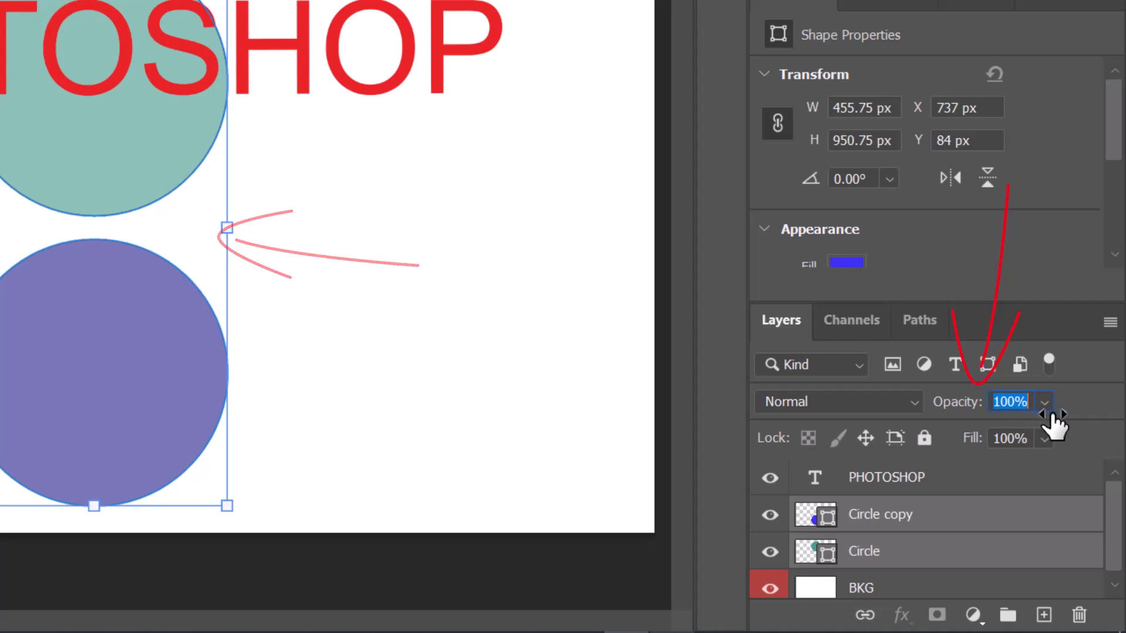
- Group the Circle copy and Circle layers under the name Circles and hide the group
left_click(809, 518)
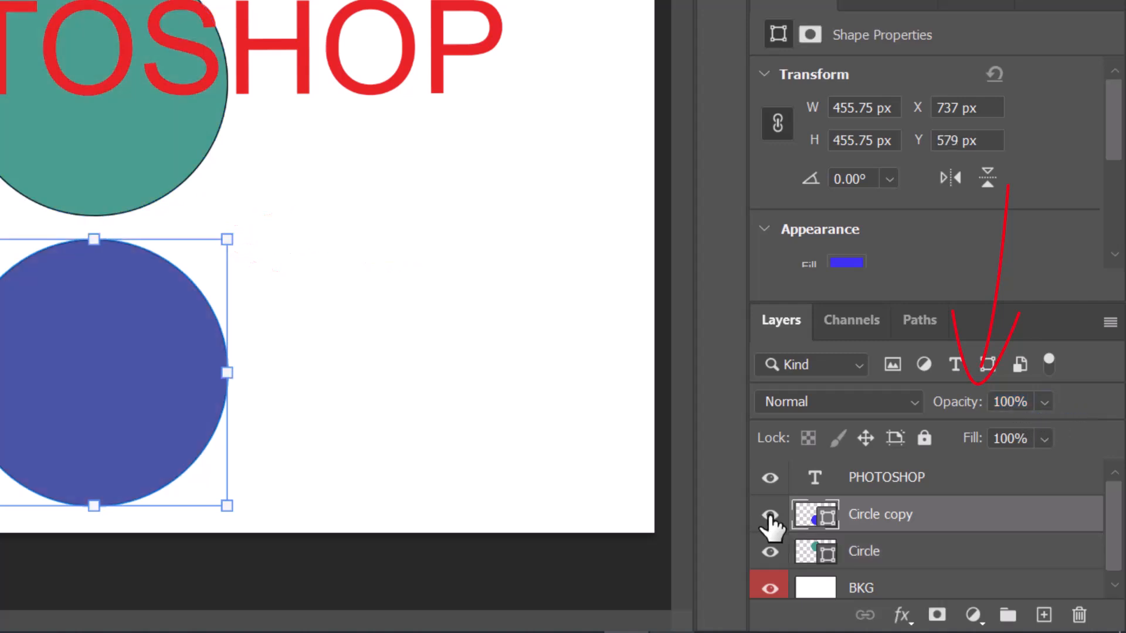
left_click(918, 566, "shift")
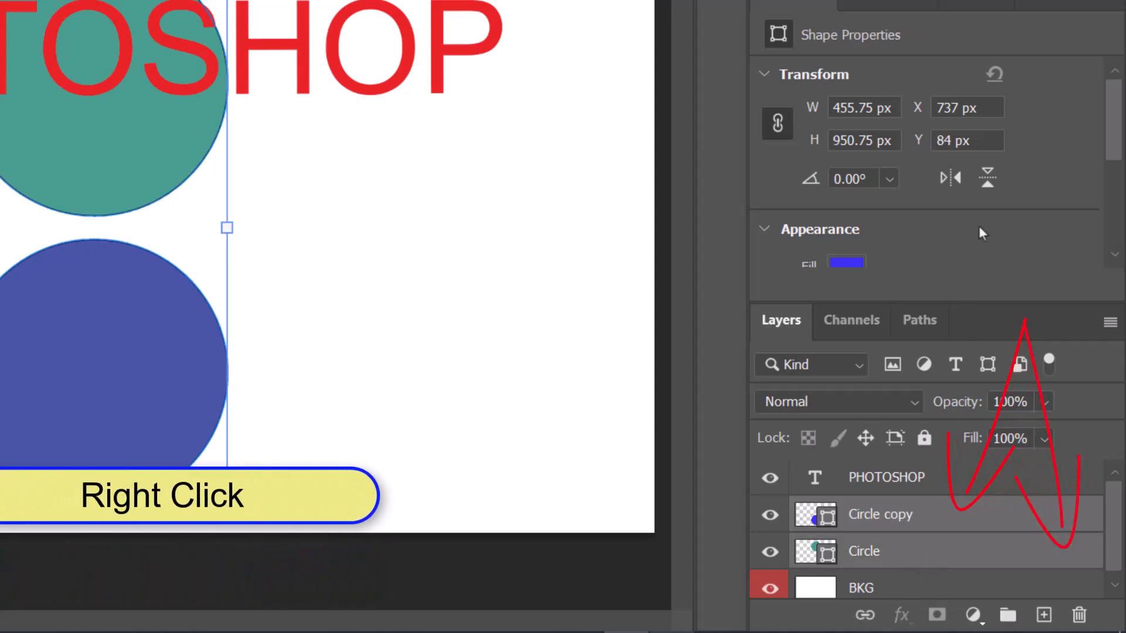
right_click(962, 528)
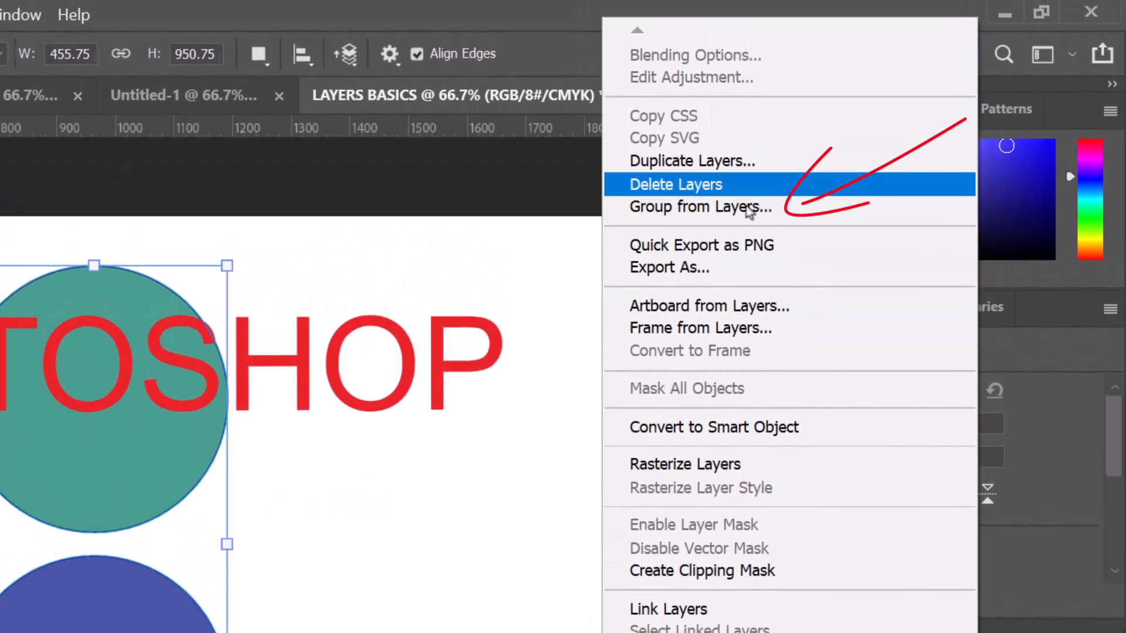
left_click(749, 209)
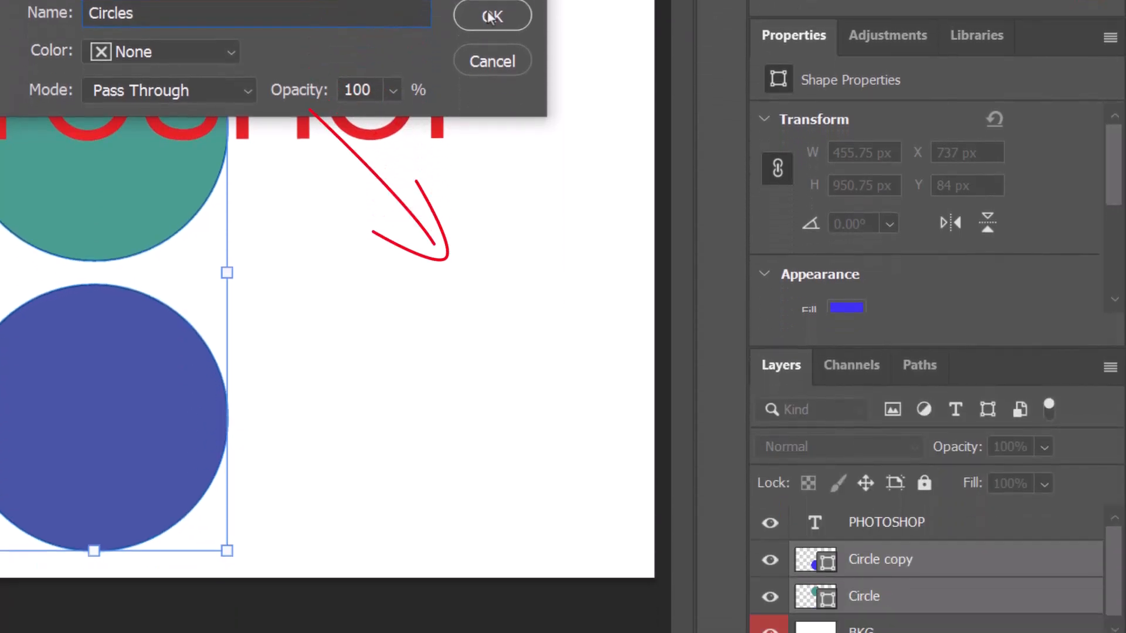
left_click(491, 289)
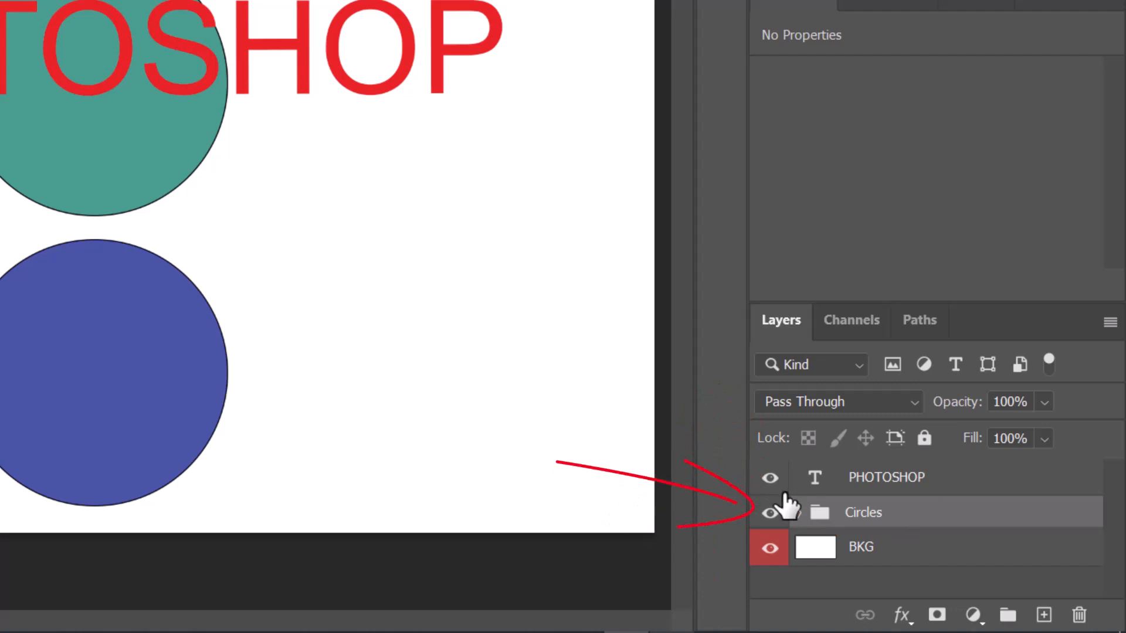
left_click(769, 513)
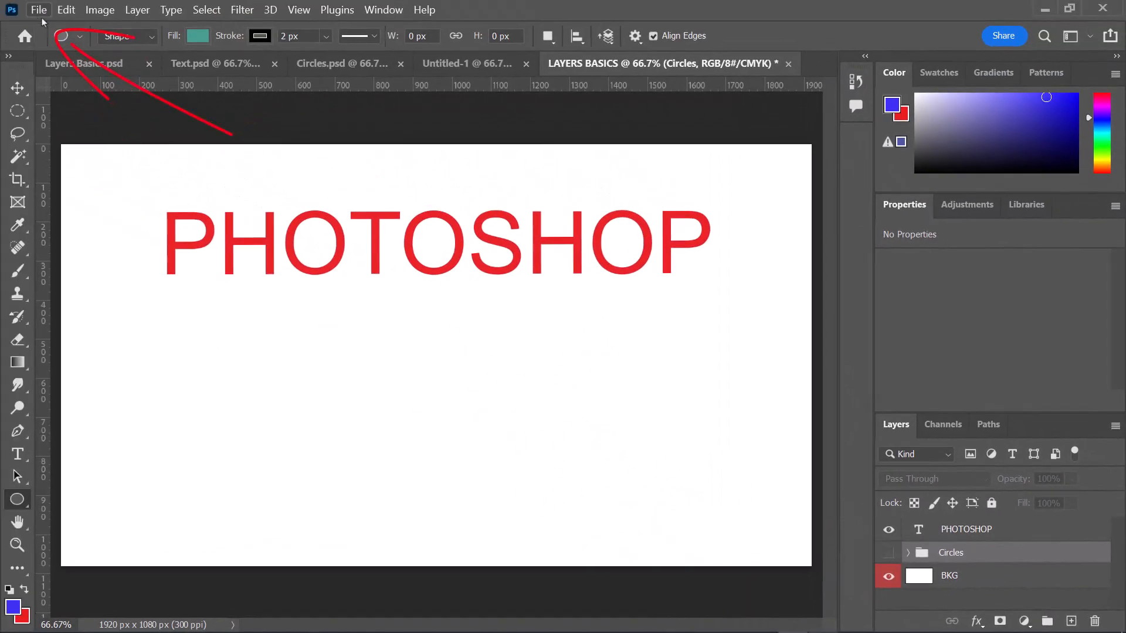
- Place the Paint image from the Assets folder as an embedded object above the PHOTOSHOP text and clip it to that layer
left_click(41, 16)
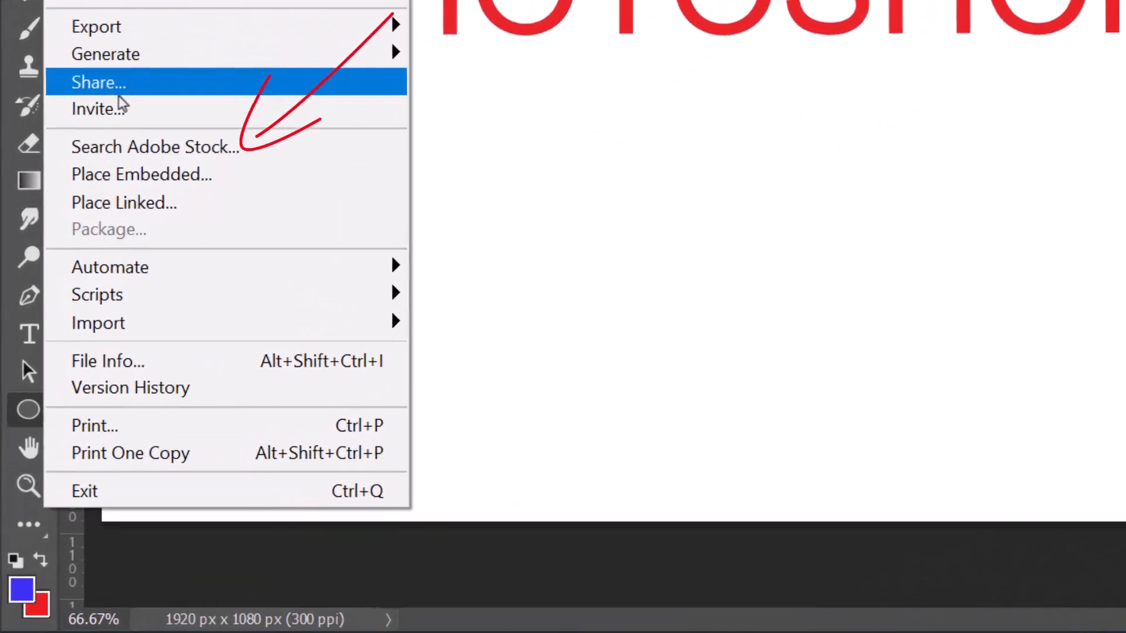
left_click(126, 174)
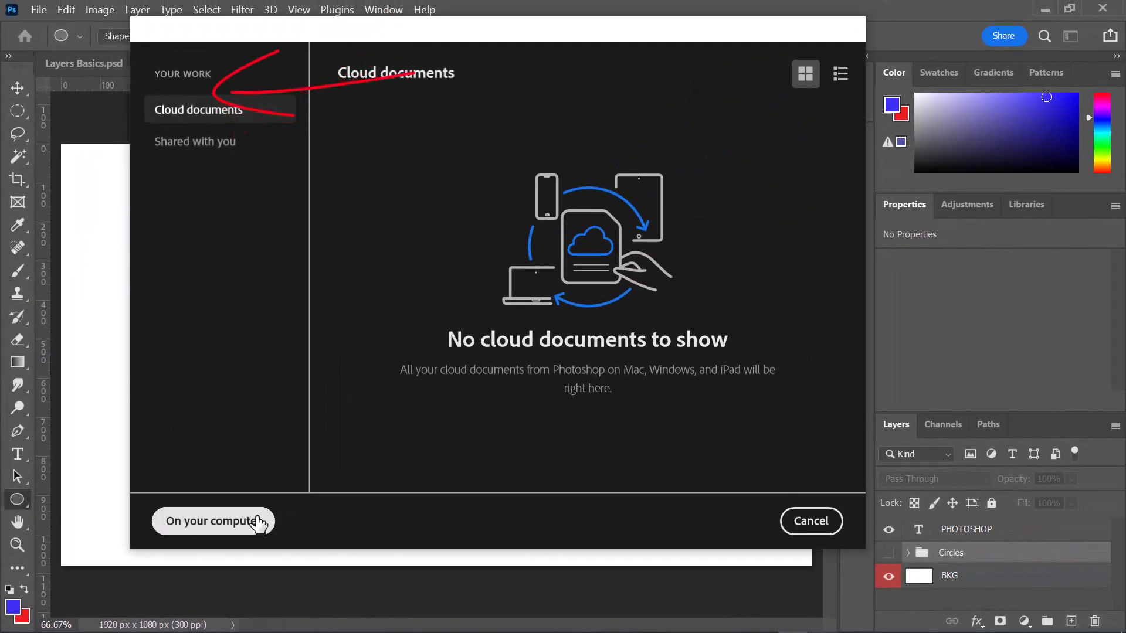
left_click(290, 506)
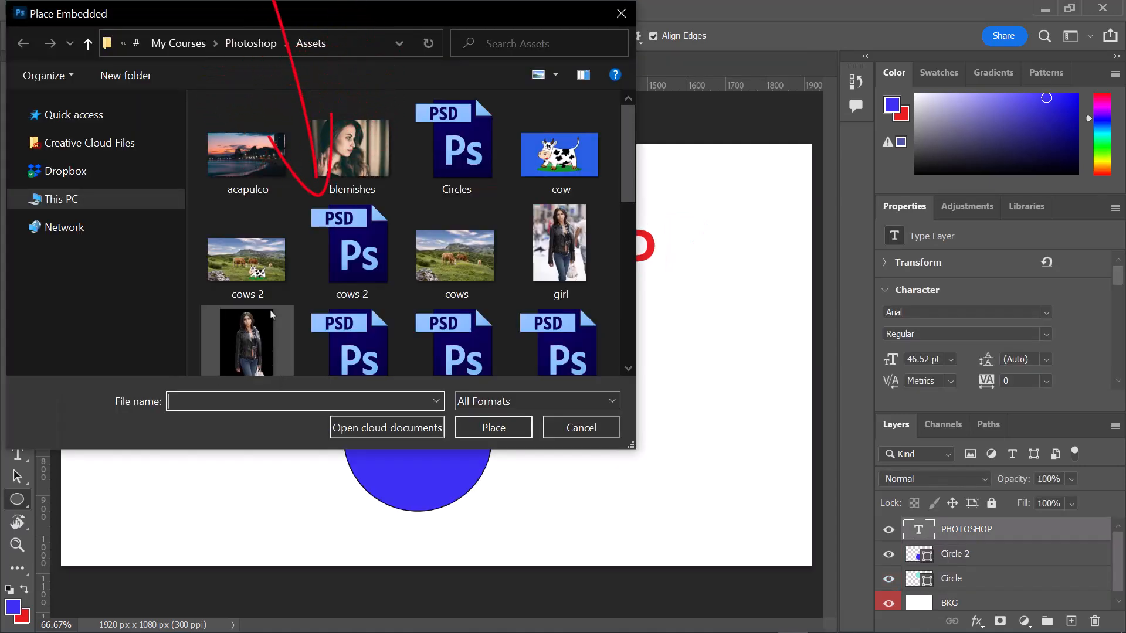
scroll(319, 293, "down", 5)
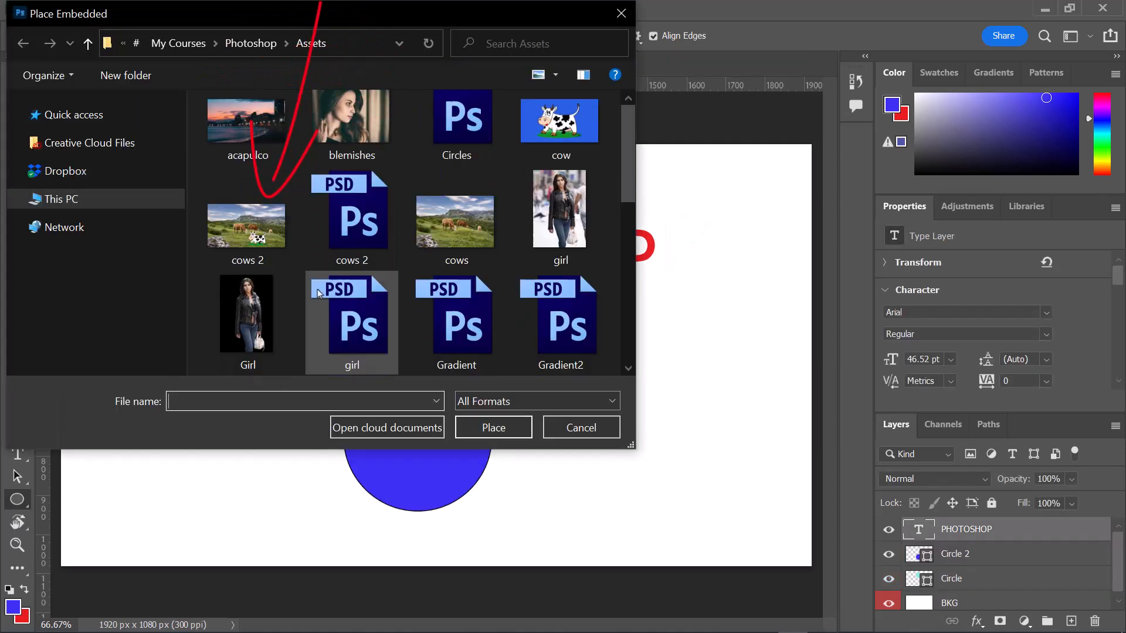
left_click(246, 231)
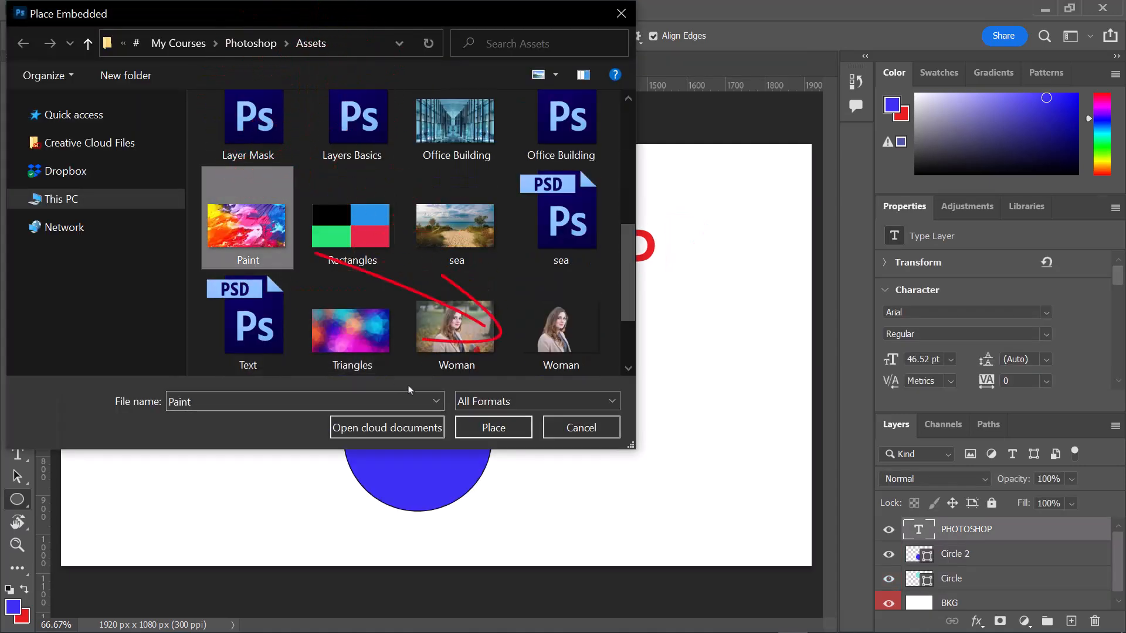
left_click(492, 427)
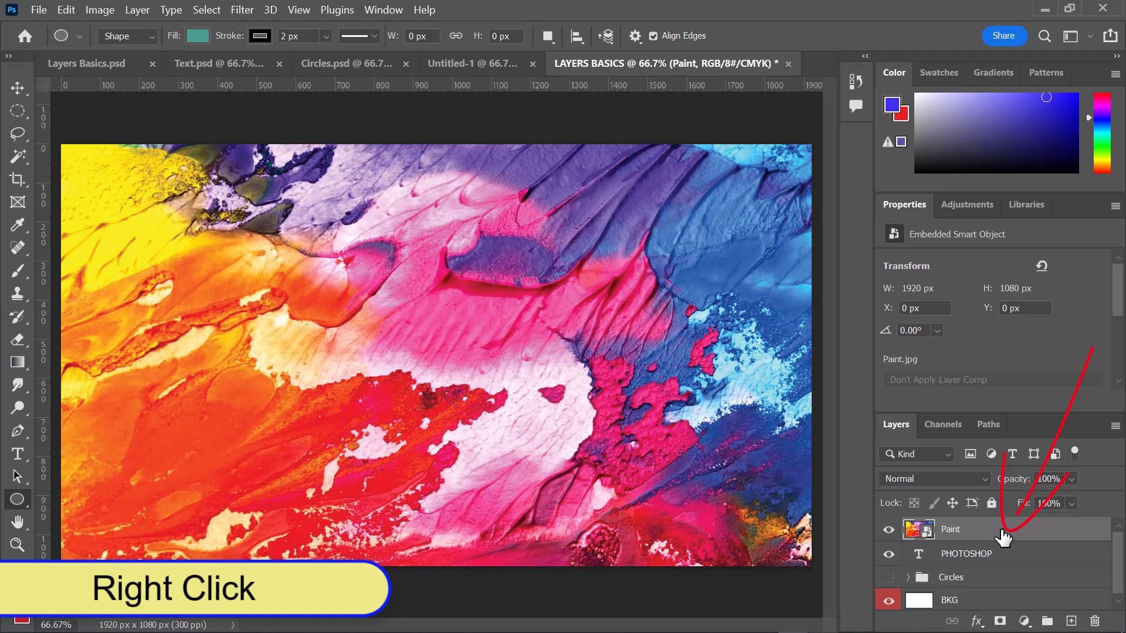
right_click(1003, 536)
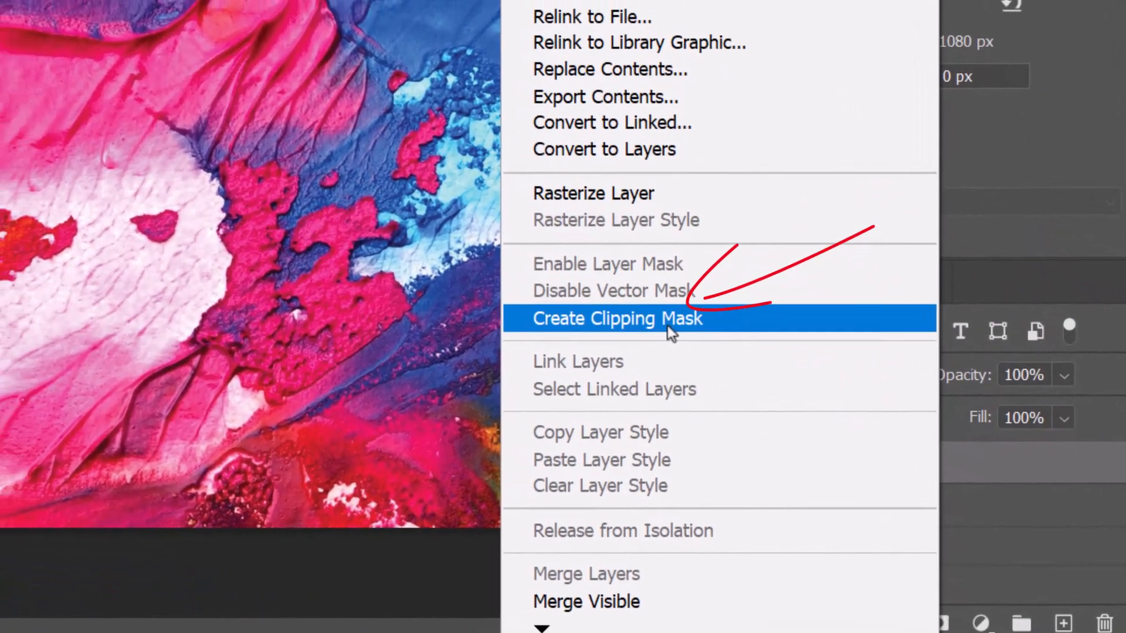
left_click(634, 314)
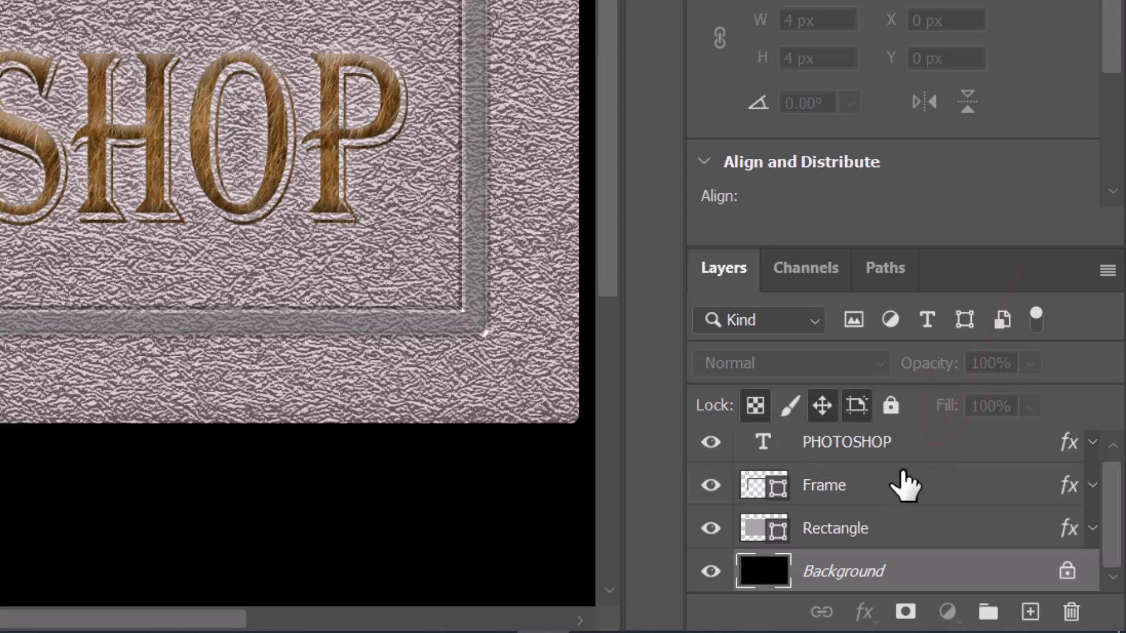
- Add a layer mask to the PHOTOSHOP text layer in the textured sign document
left_click(883, 458)
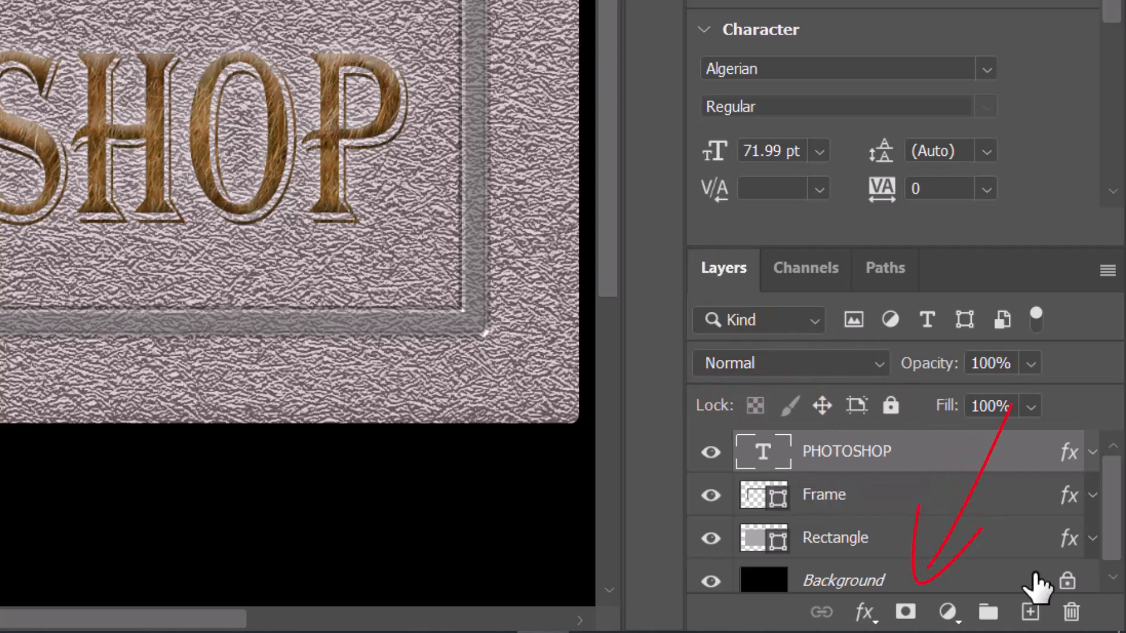
left_click(905, 612)
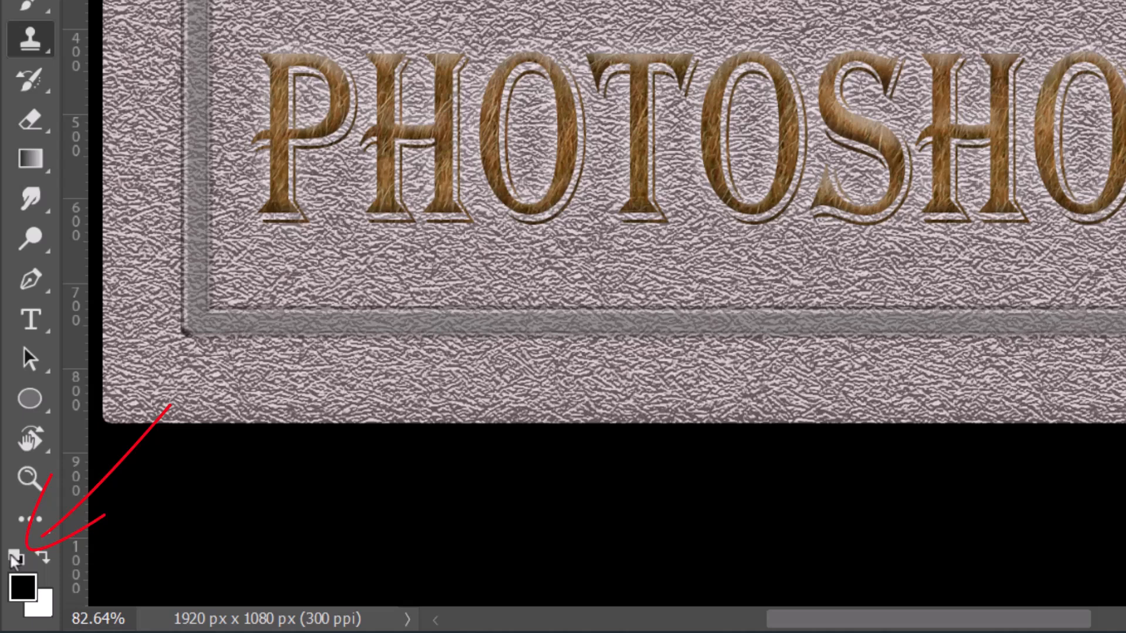
- Swap the foreground and background colors back and forth, finishing with black as the foreground color
key("x")
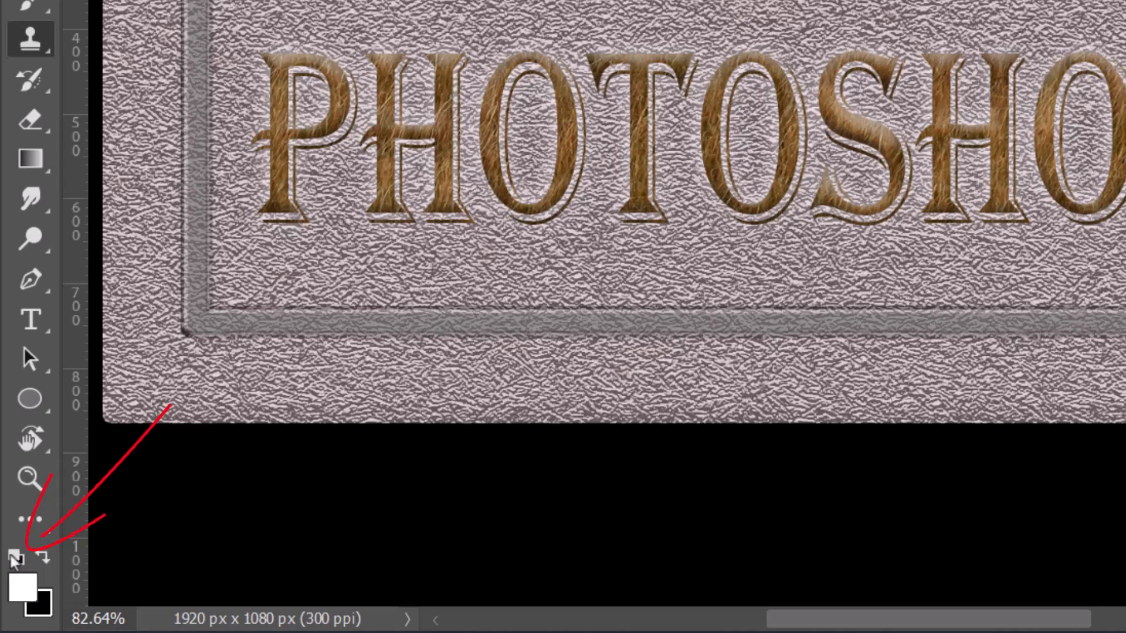
left_click(43, 560)
left_click(42, 560)
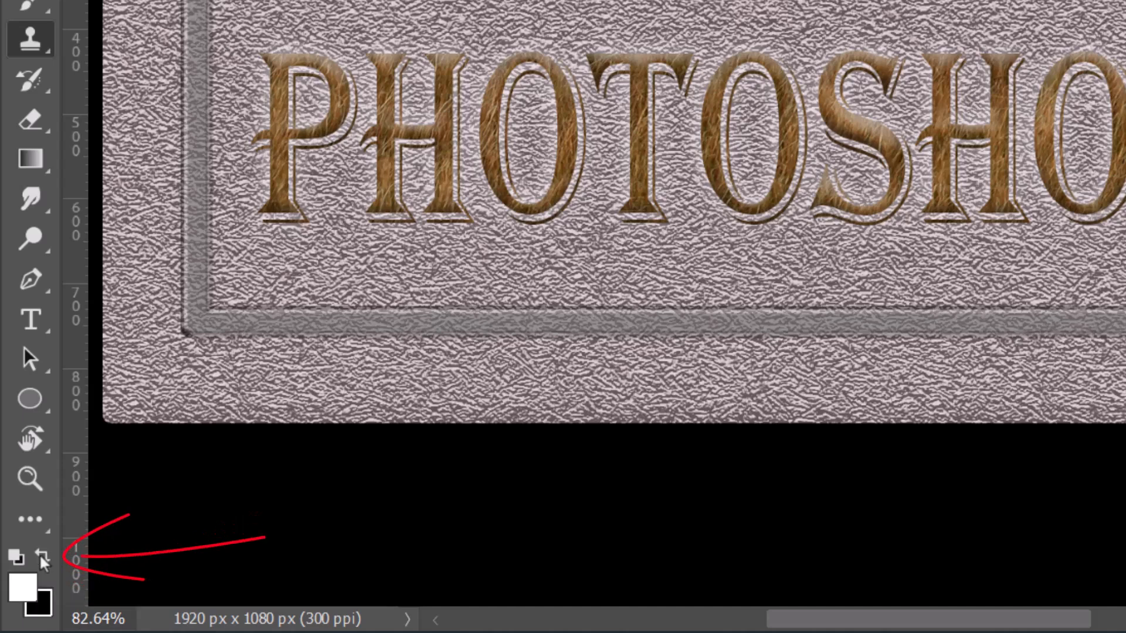
left_click(42, 559)
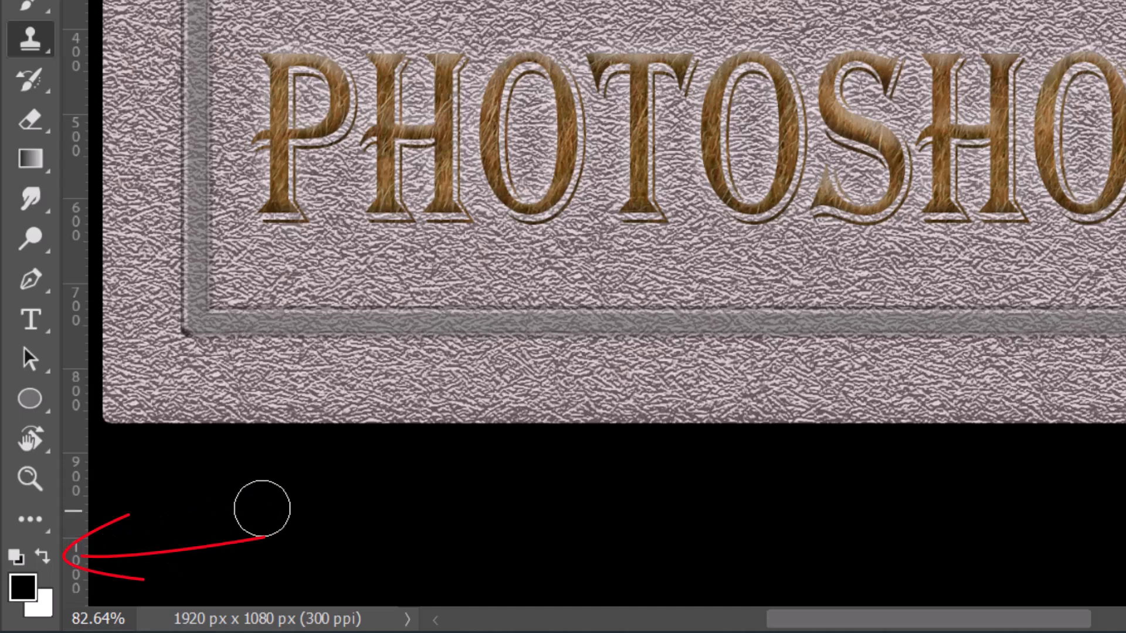
key("x")
key("x")
key("x")
key("x")
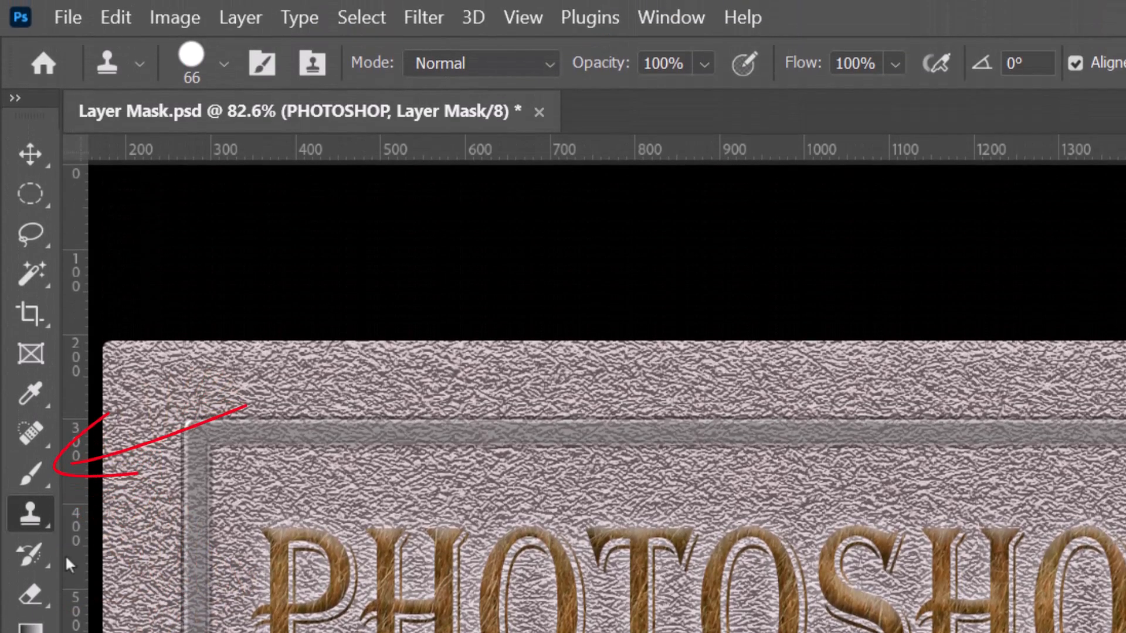
- Paint black on the PHOTOSHOP layer mask with the 50 px hard round Brush to hide parts of the letters, and paint white to reveal them
left_click(35, 475)
left_click(36, 476)
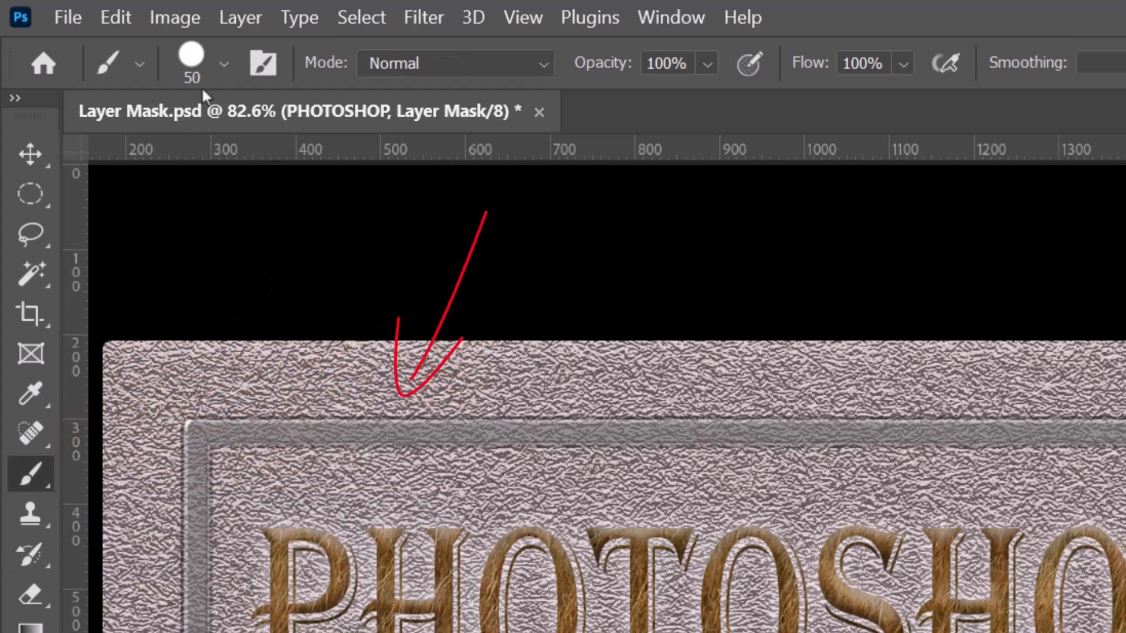
left_click(223, 64)
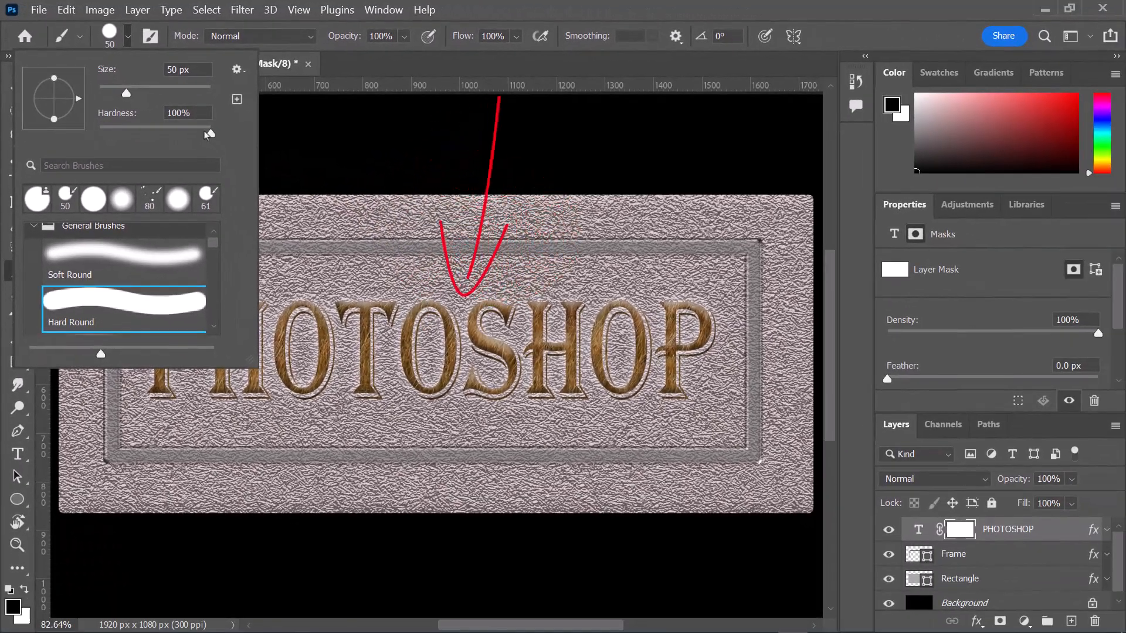
left_click(447, 69)
mouse_move(128, 347)
left_mouse_down()
mouse_move(381, 304)
mouse_move(559, 306)
mouse_move(620, 370)
mouse_move(676, 402)
mouse_move(724, 388)
mouse_move(738, 323)
mouse_move(664, 287)
mouse_move(474, 357)
mouse_move(230, 399)
mouse_move(221, 425)
left_mouse_up()
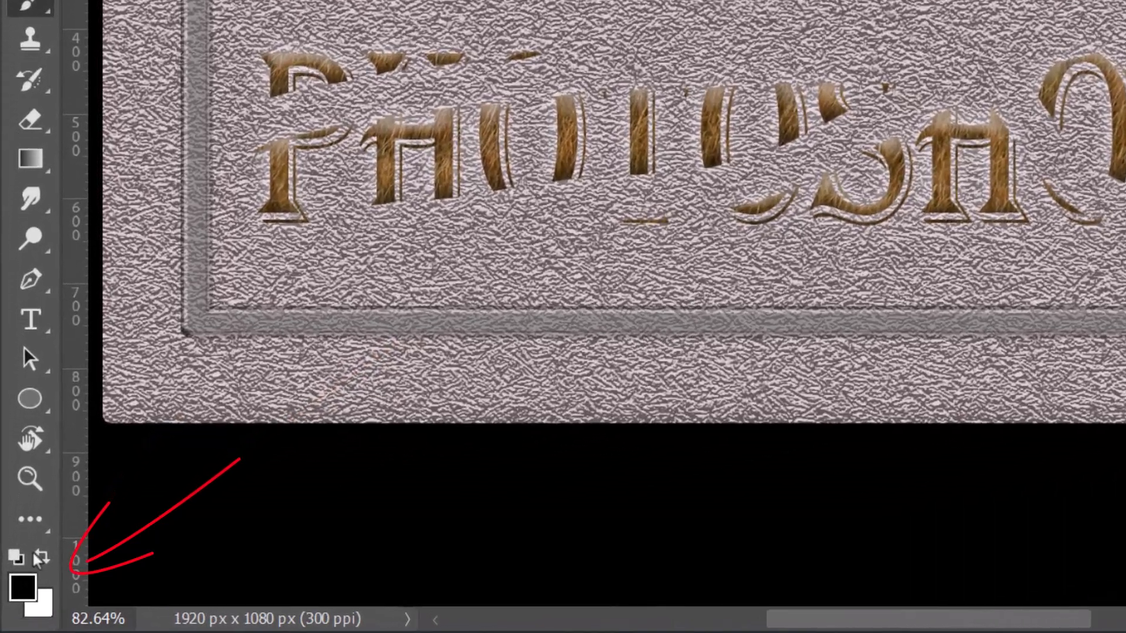
left_click(27, 585)
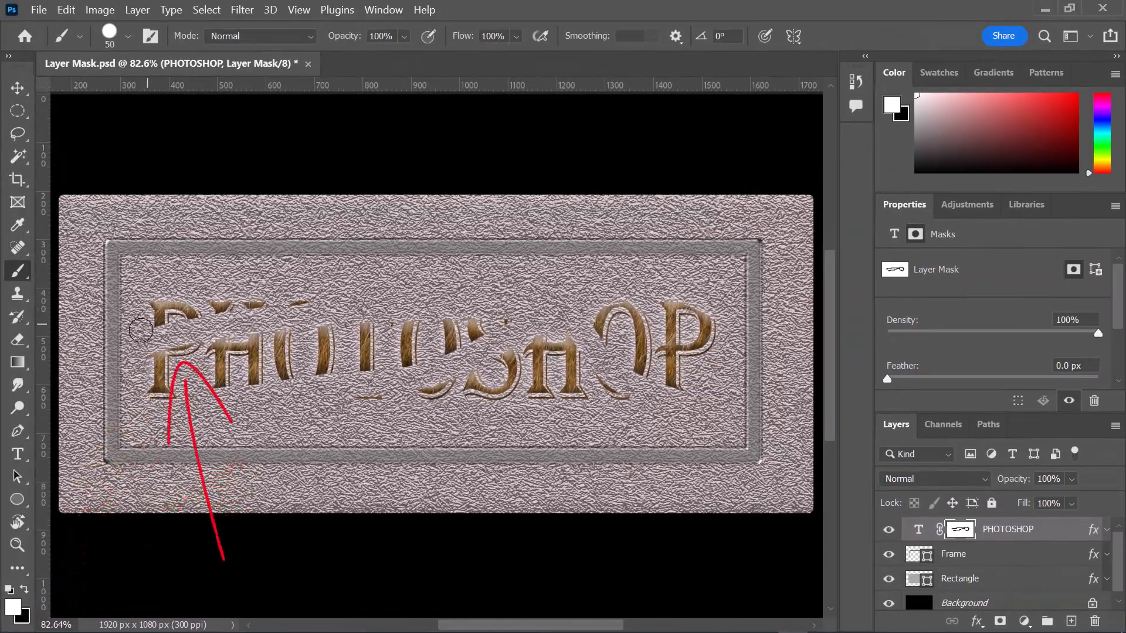
mouse_move(141, 330)
left_mouse_down()
mouse_move(463, 325)
mouse_move(319, 302)
mouse_move(364, 376)
mouse_move(533, 320)
mouse_move(408, 343)
mouse_move(584, 335)
mouse_move(469, 363)
mouse_move(145, 387)
mouse_move(287, 392)
mouse_move(641, 387)
mouse_move(721, 328)
mouse_move(526, 305)
mouse_move(574, 320)
mouse_move(191, 320)
mouse_move(453, 397)
mouse_move(611, 373)
left_mouse_up()
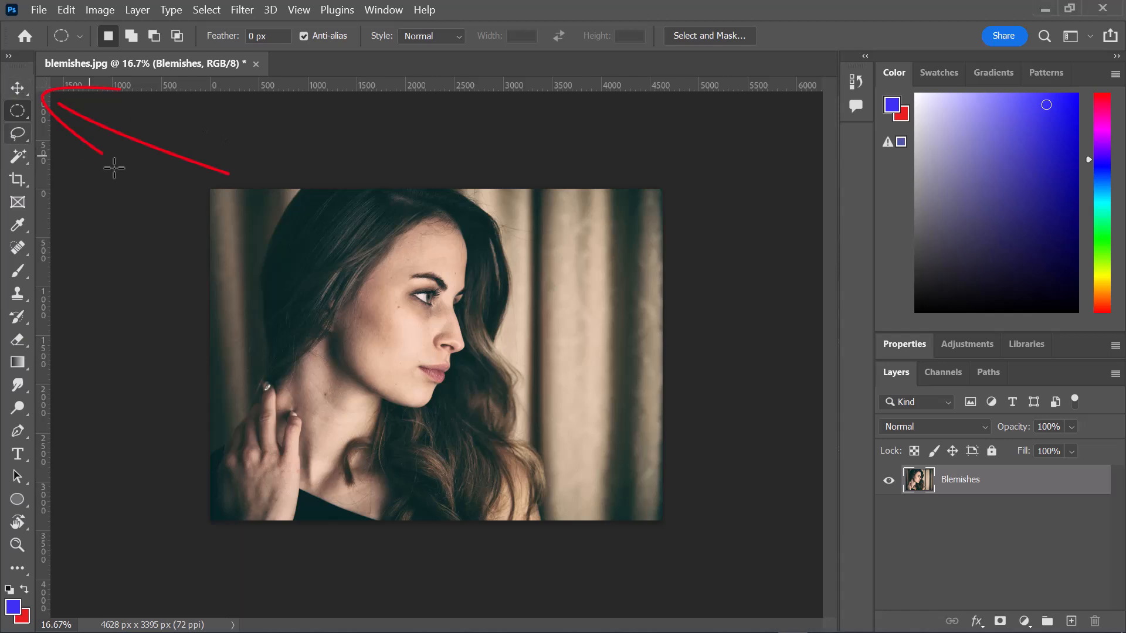
- Duplicate the Blemishes layer in blemishes.jpg and hide the original layer
key("v")
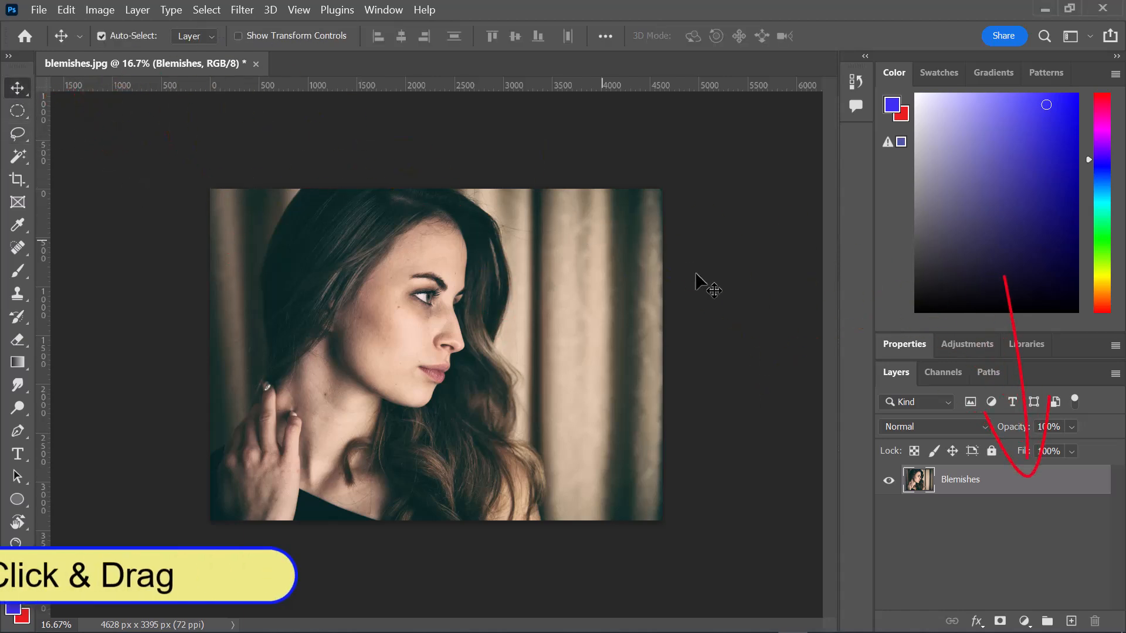
left_click_drag(1048, 485, 1073, 621)
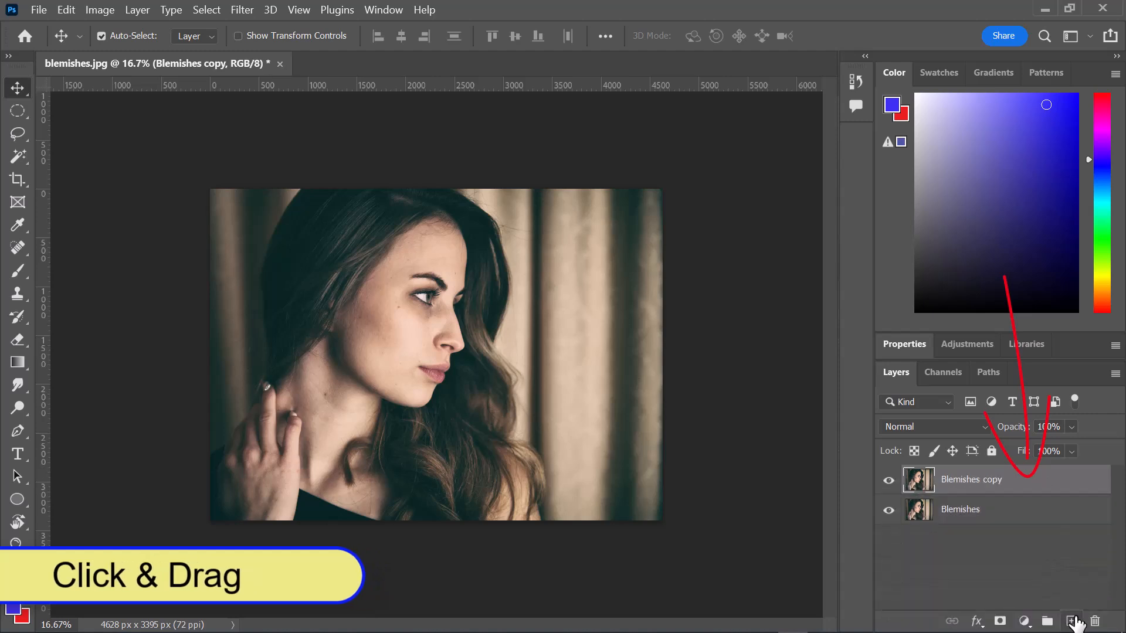
left_click(890, 512)
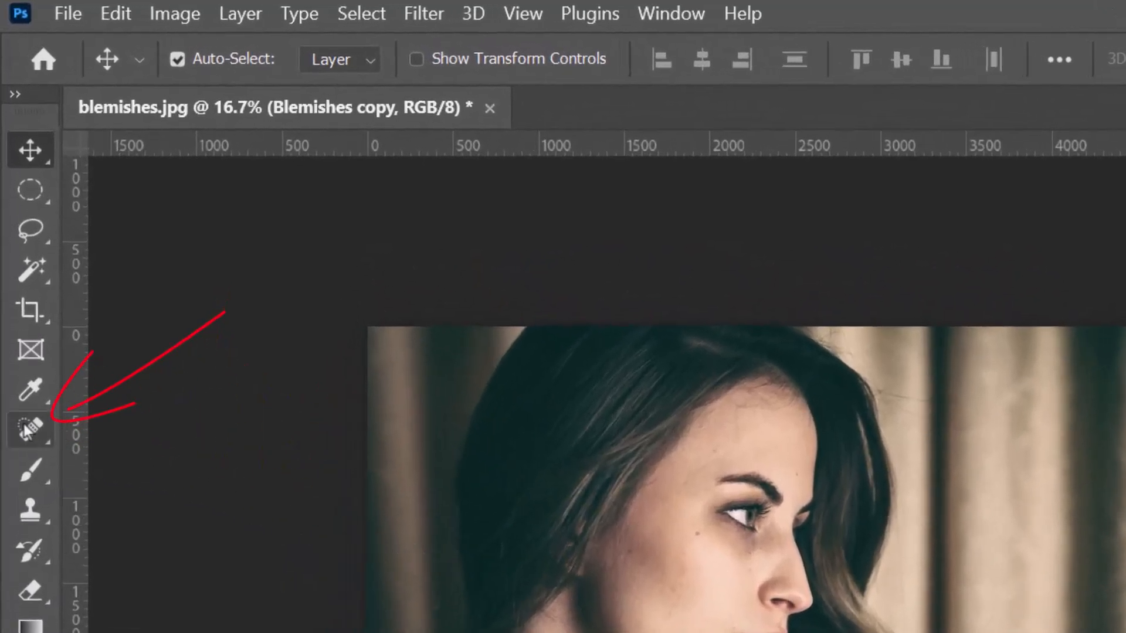
- Remove the spots on the woman's neck, cheek, mouth area, chin and forehead with the Spot Healing Brush at size 100
left_click(27, 431)
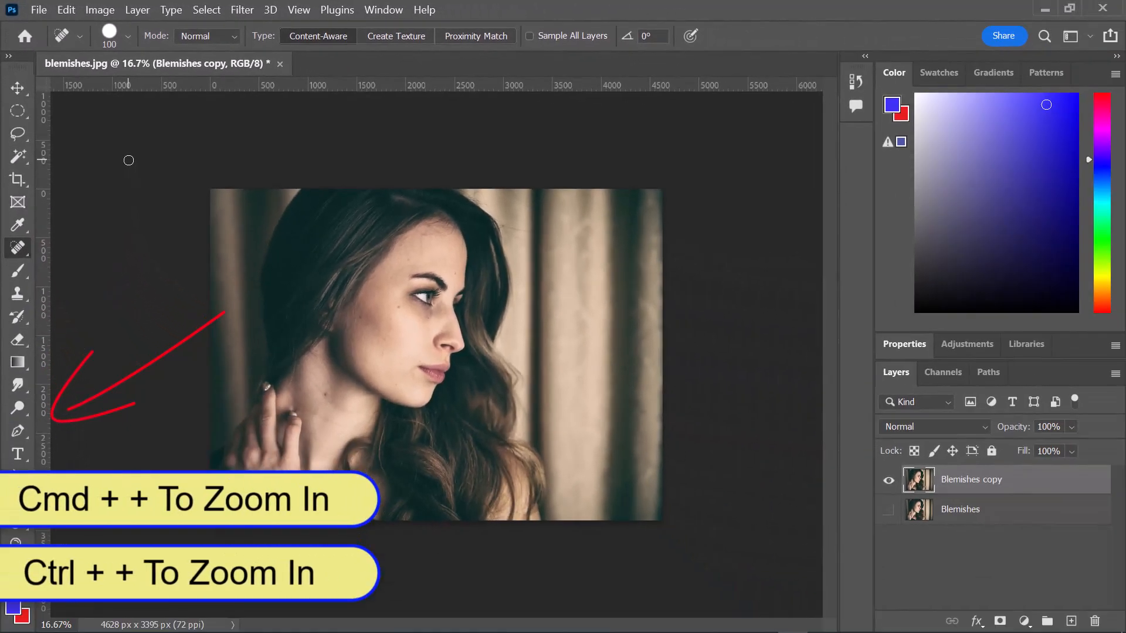
key("ctrl+plus")
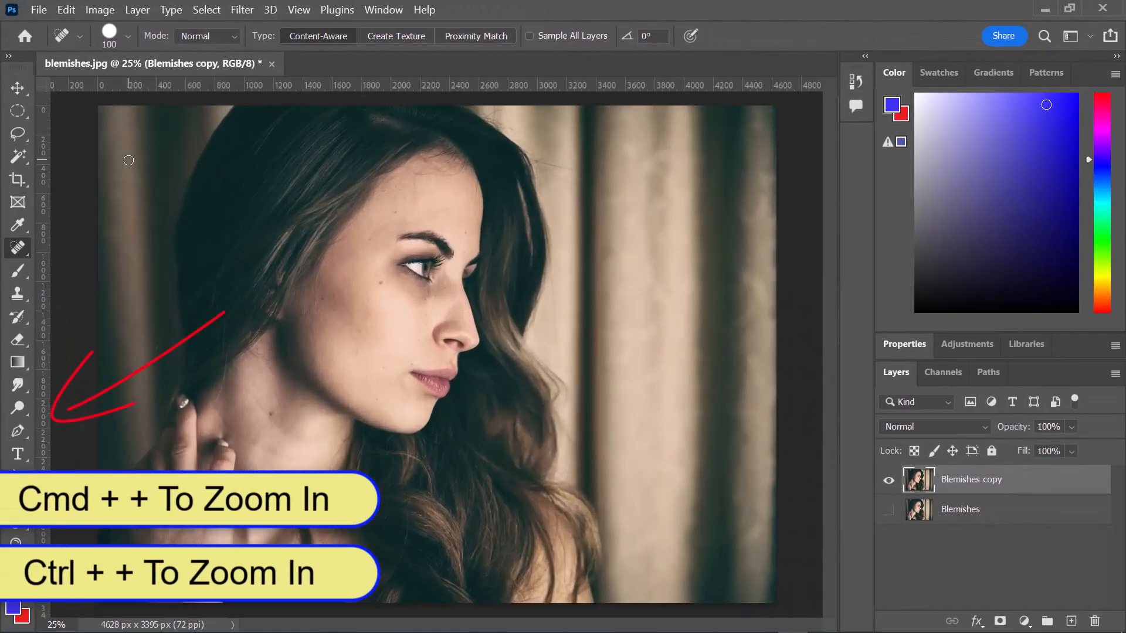
key("ctrl+plus")
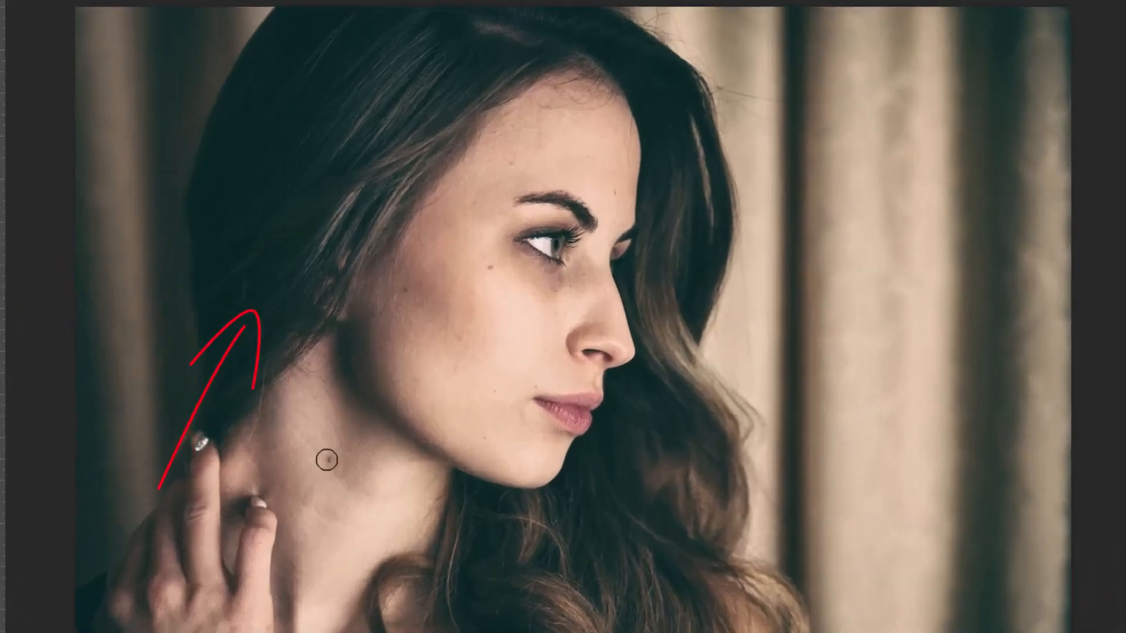
left_click(326, 460)
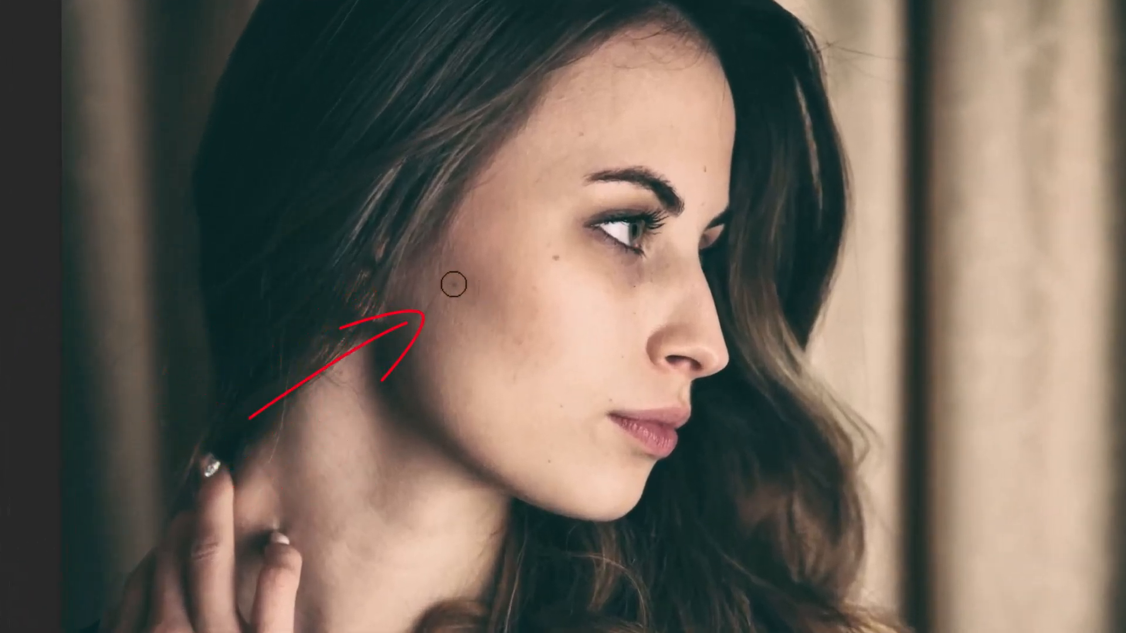
left_click(452, 284)
left_click(555, 254)
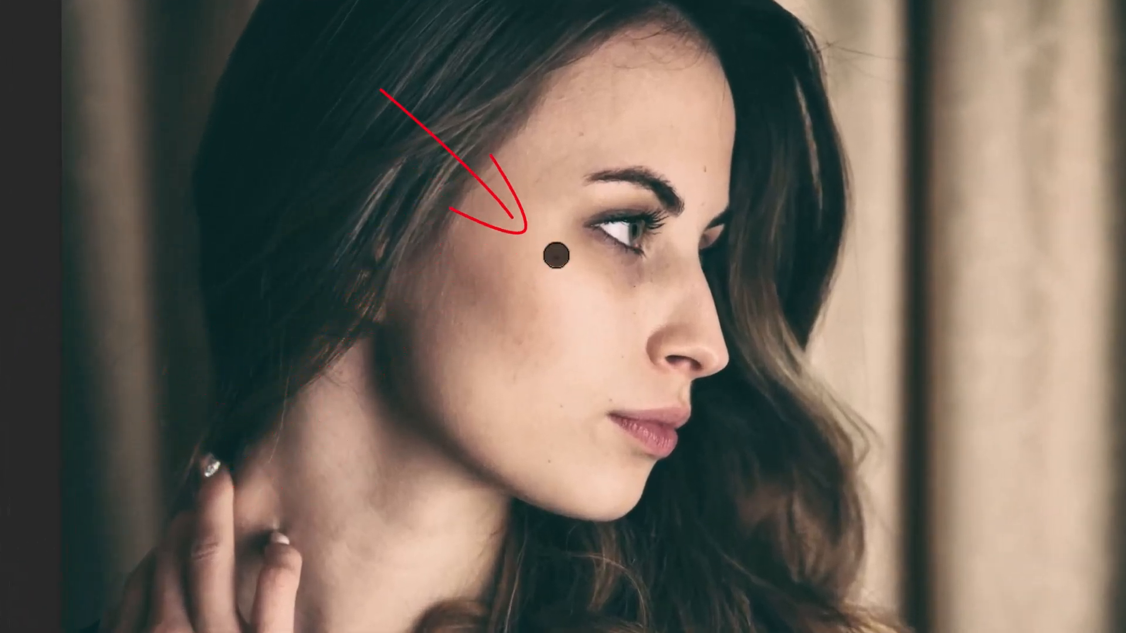
left_click(538, 284)
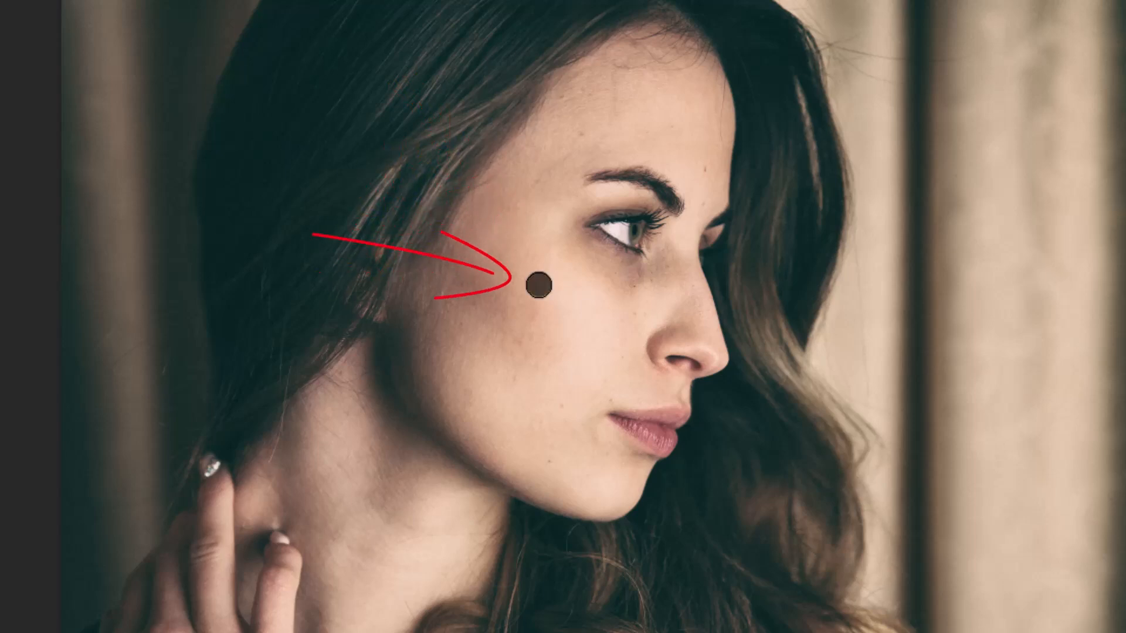
left_click(633, 312)
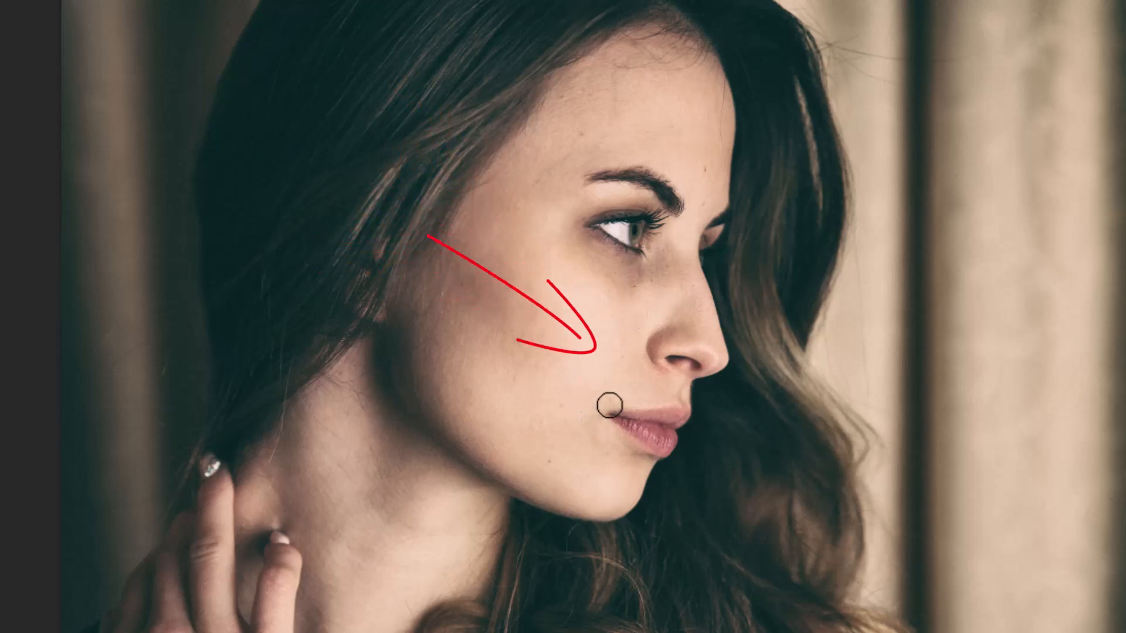
left_click(608, 397)
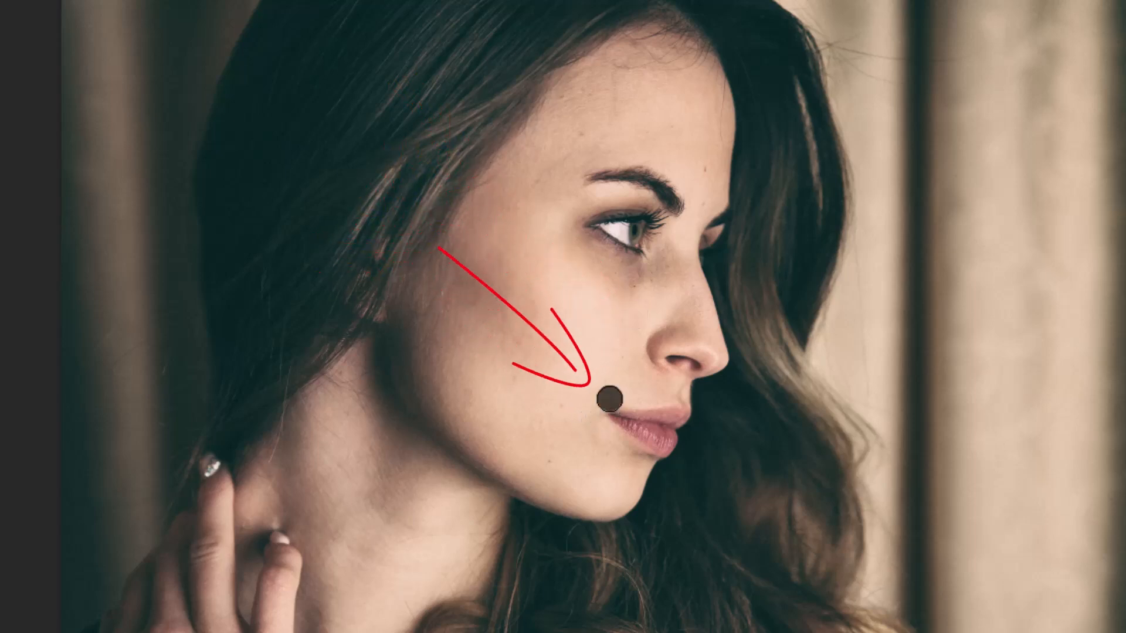
left_click(564, 405)
left_click(546, 458)
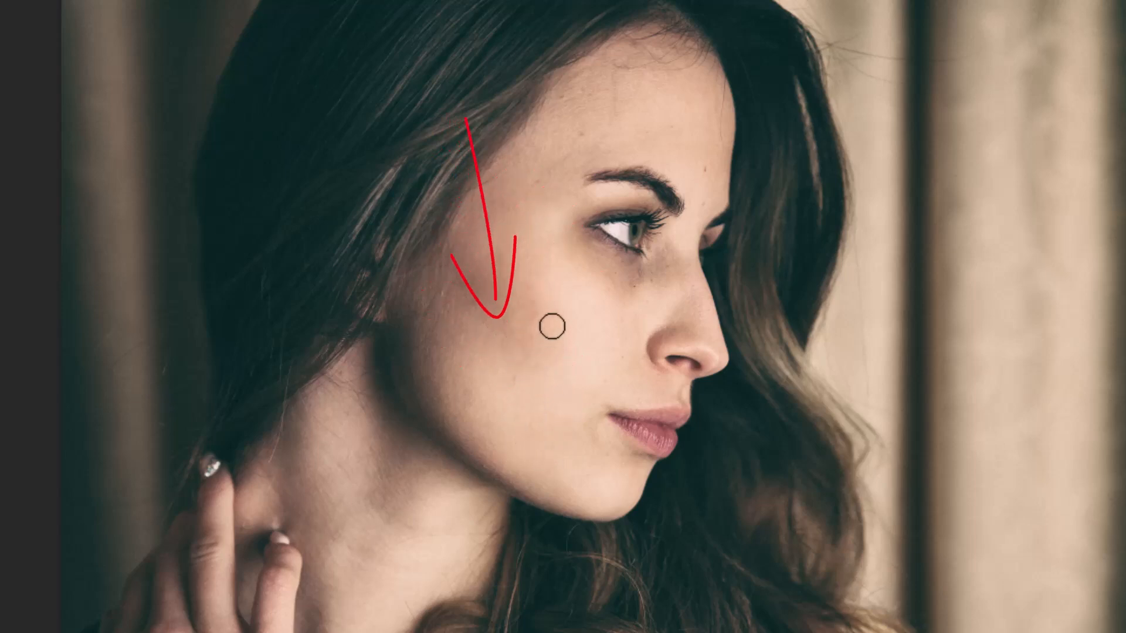
left_click(583, 131)
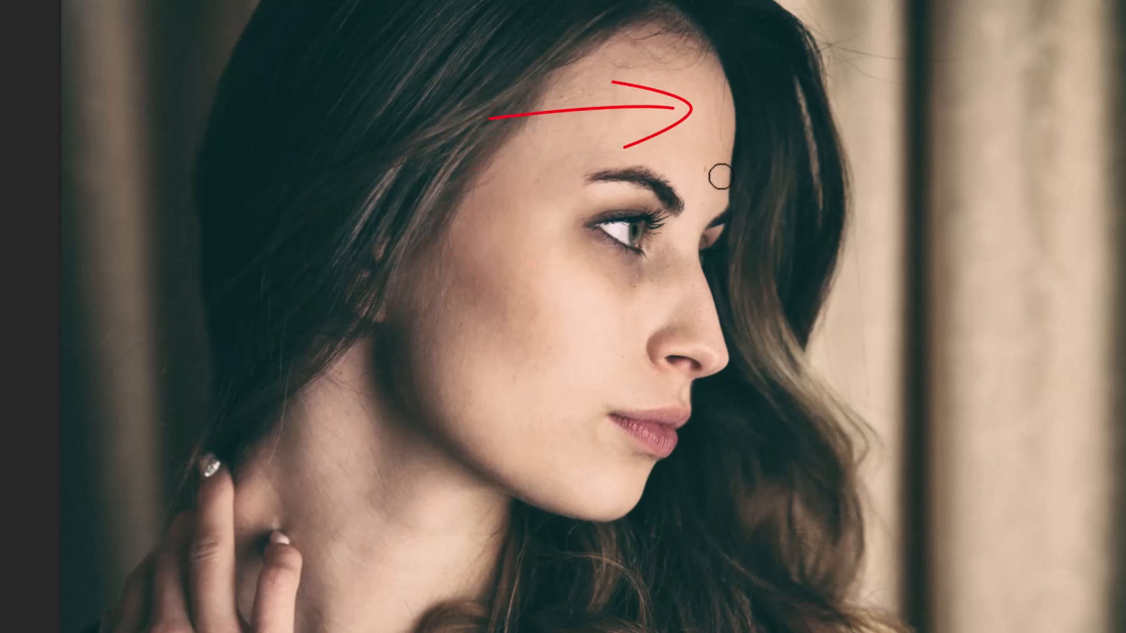
left_click(701, 175)
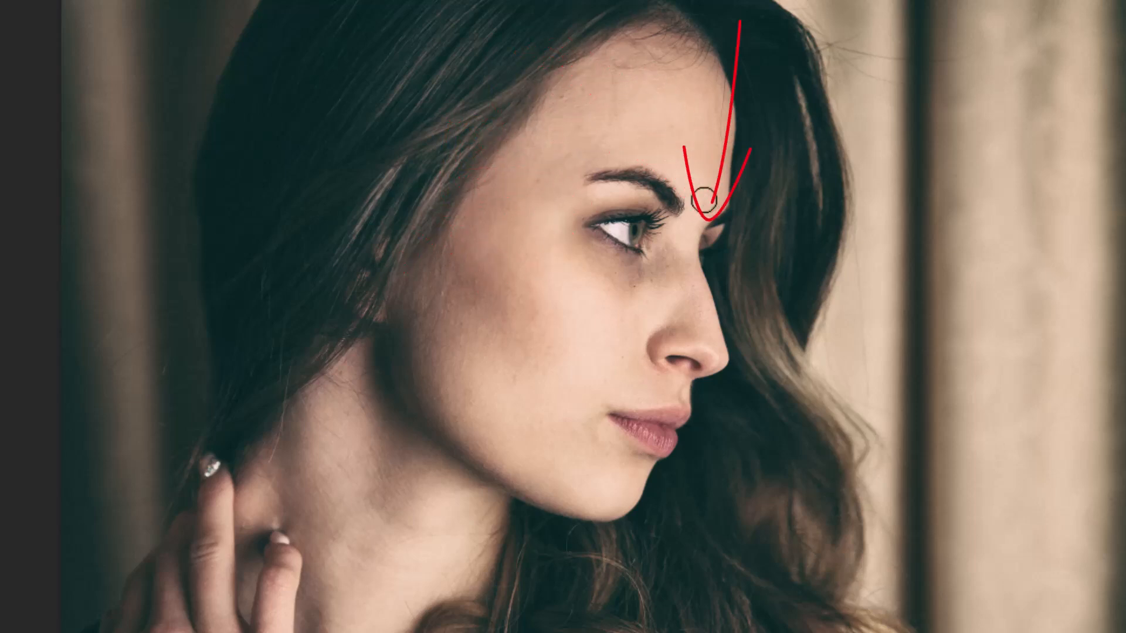
left_click(704, 198)
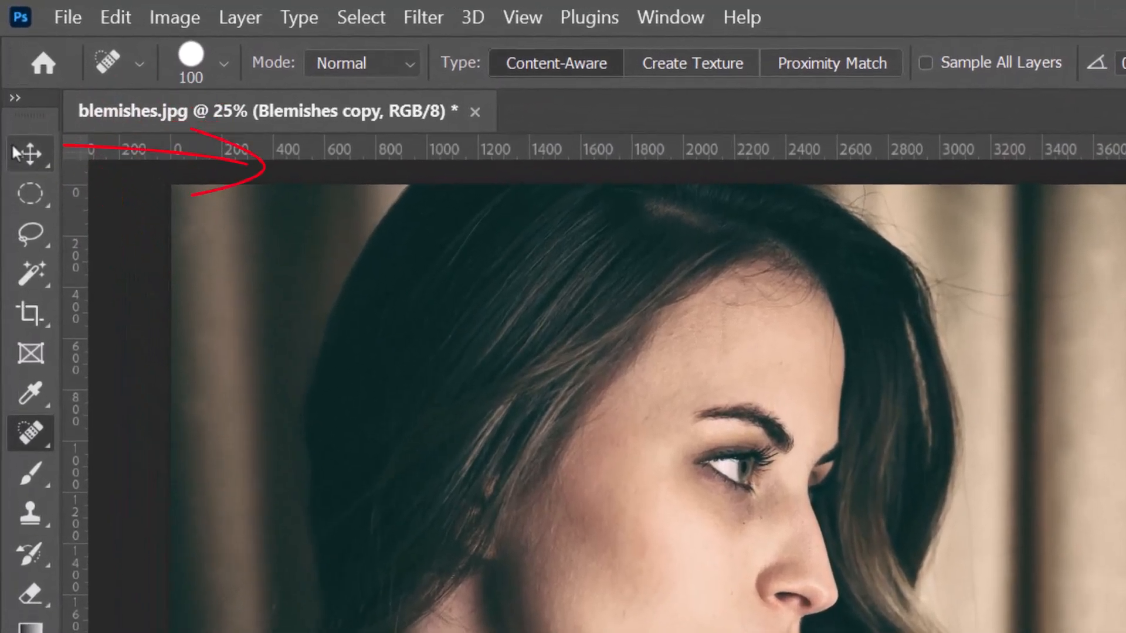
- Apply the Auto Tone, Auto Contrast and Auto Color corrections to the Blemishes copy layer
left_click(13, 87)
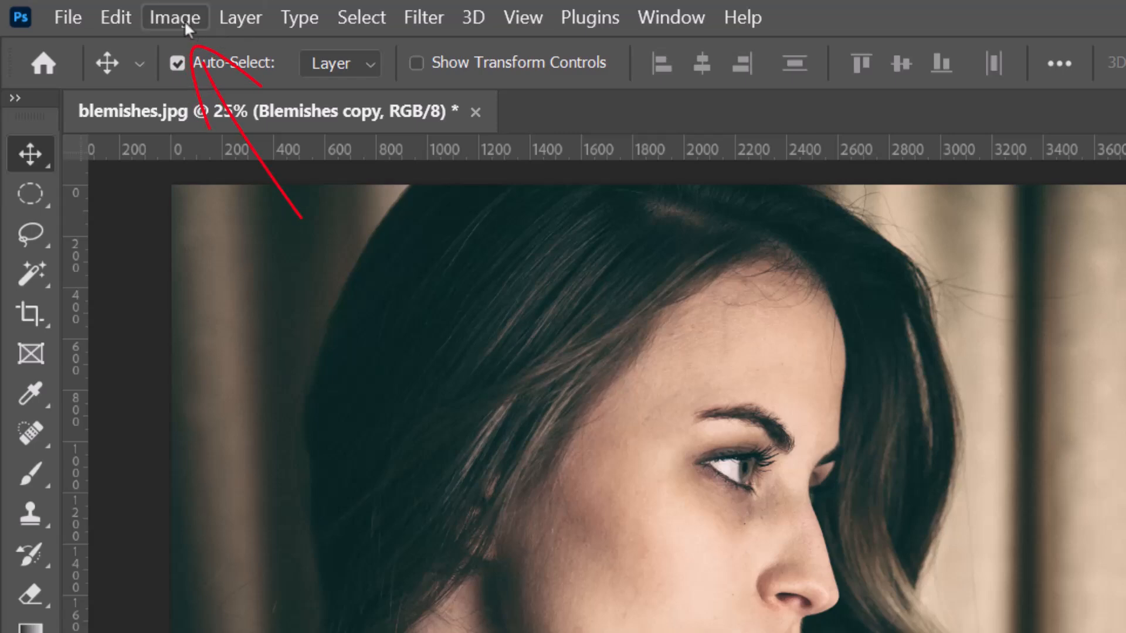
left_click(163, 20)
mouse_move(229, 91)
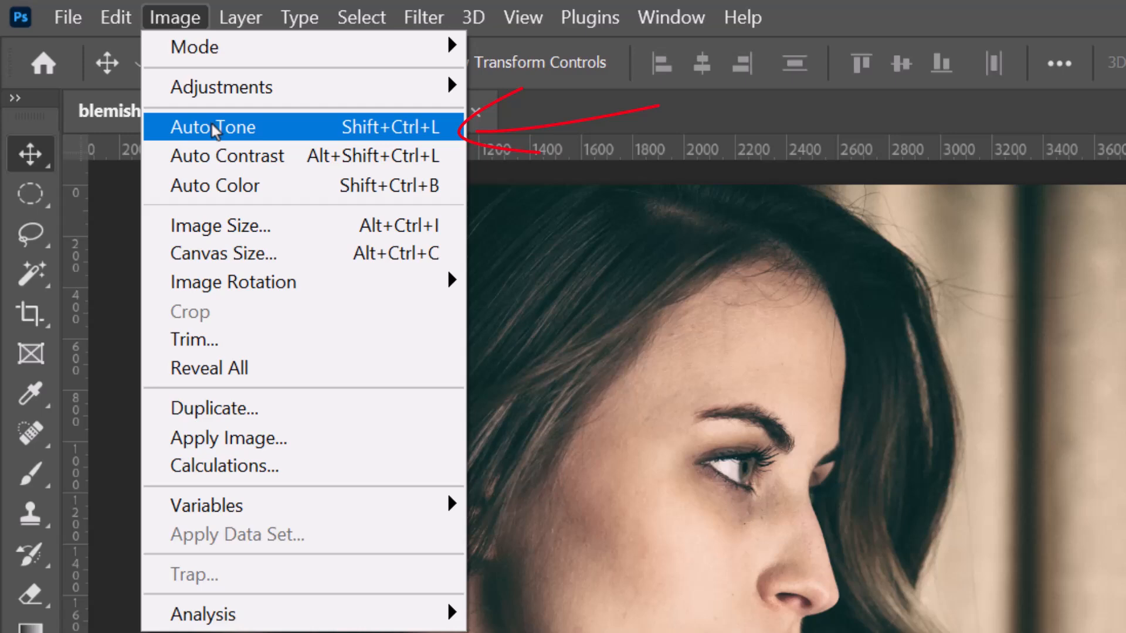
left_click(214, 130)
left_click(176, 26)
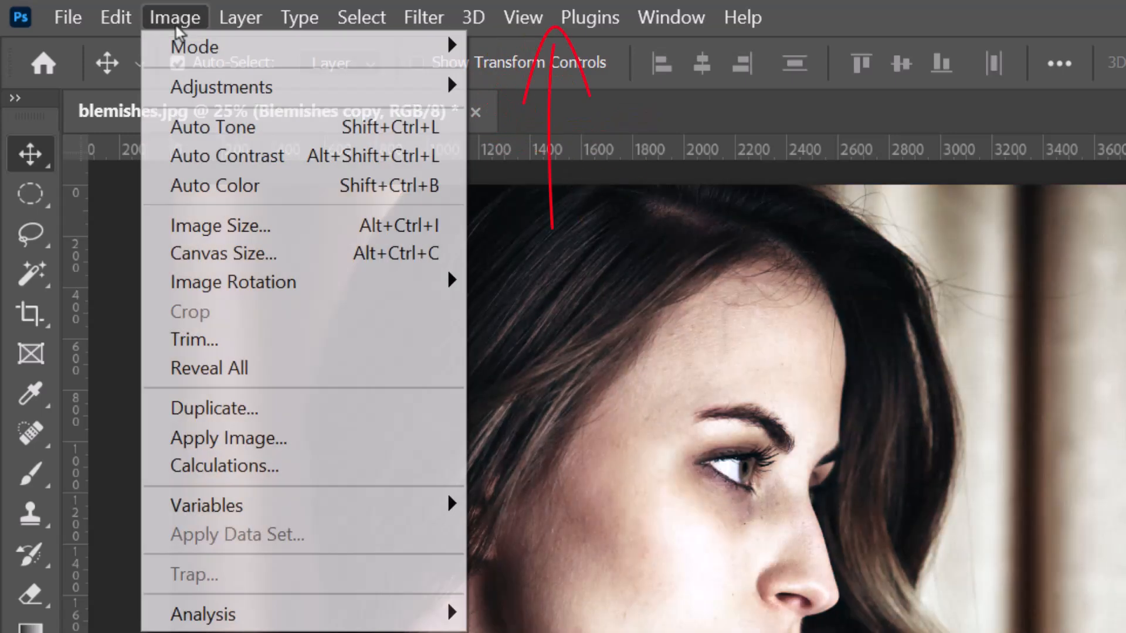
left_click(206, 156)
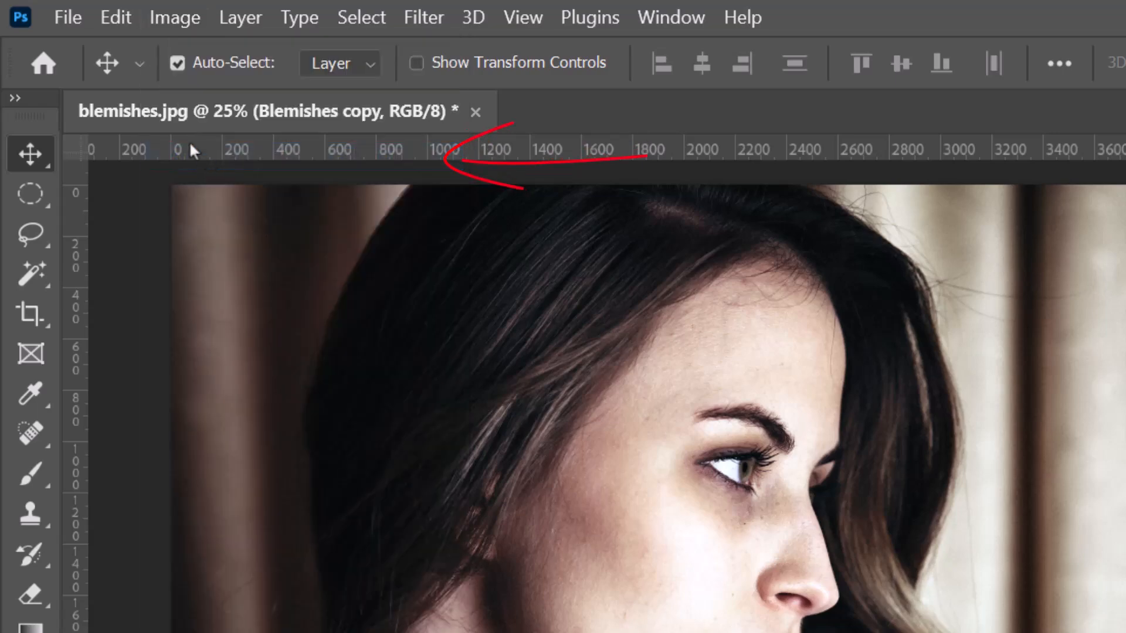
left_click(175, 18)
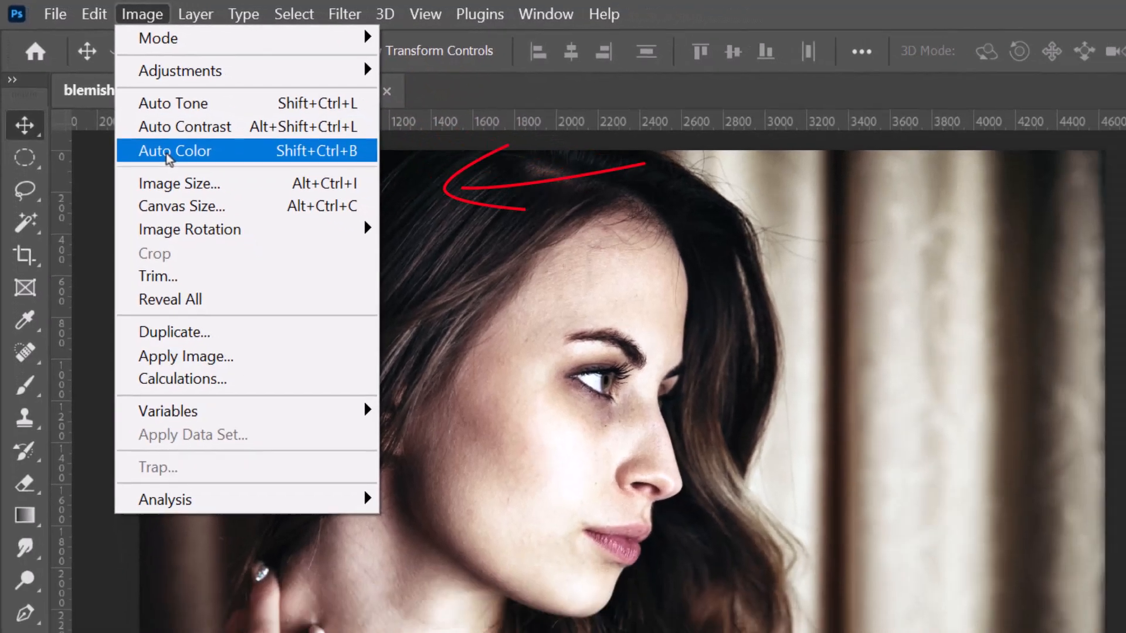
left_click(170, 153)
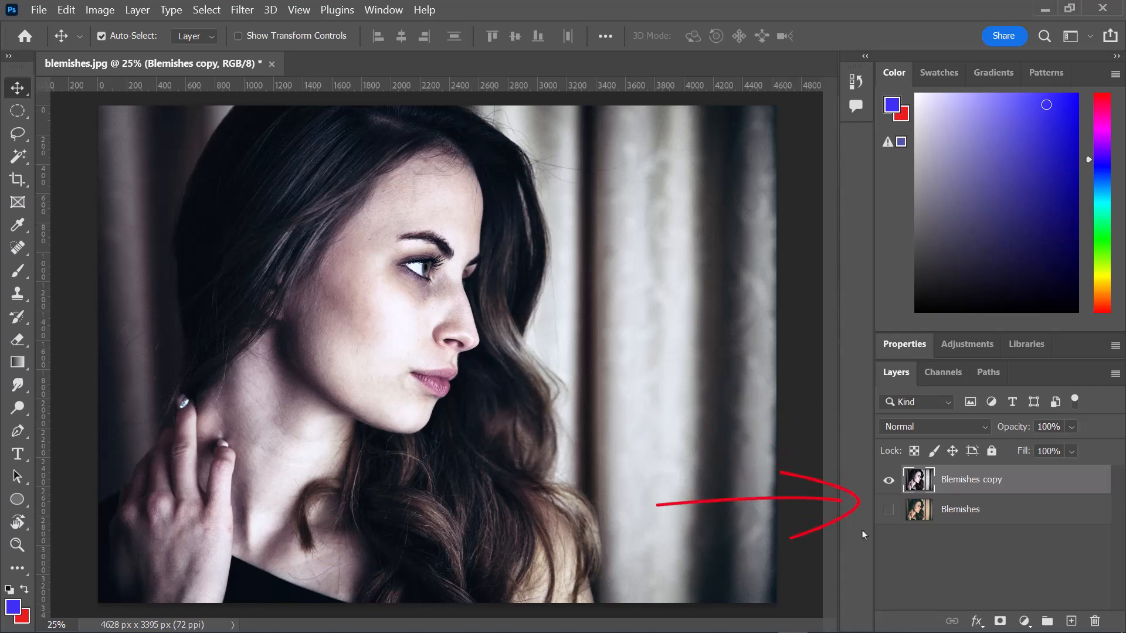
- Show the original Blemishes layer and toggle the visibility of Blemishes copy to compare the portrait before and after retouching
left_click(888, 509)
left_click(888, 480)
left_click(889, 481)
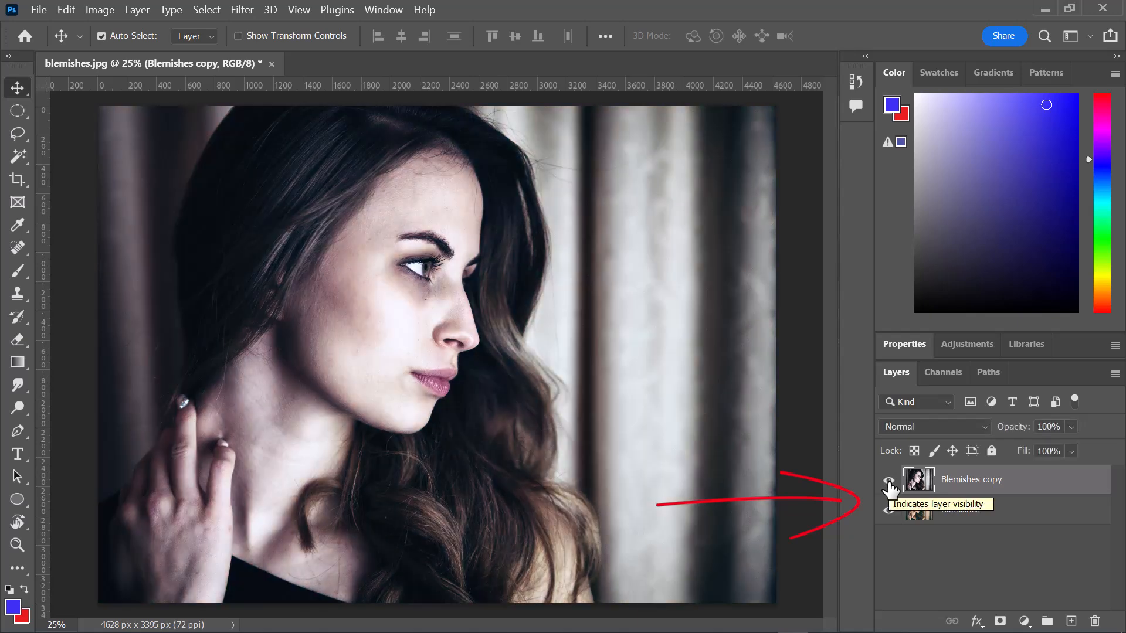
left_click(888, 482)
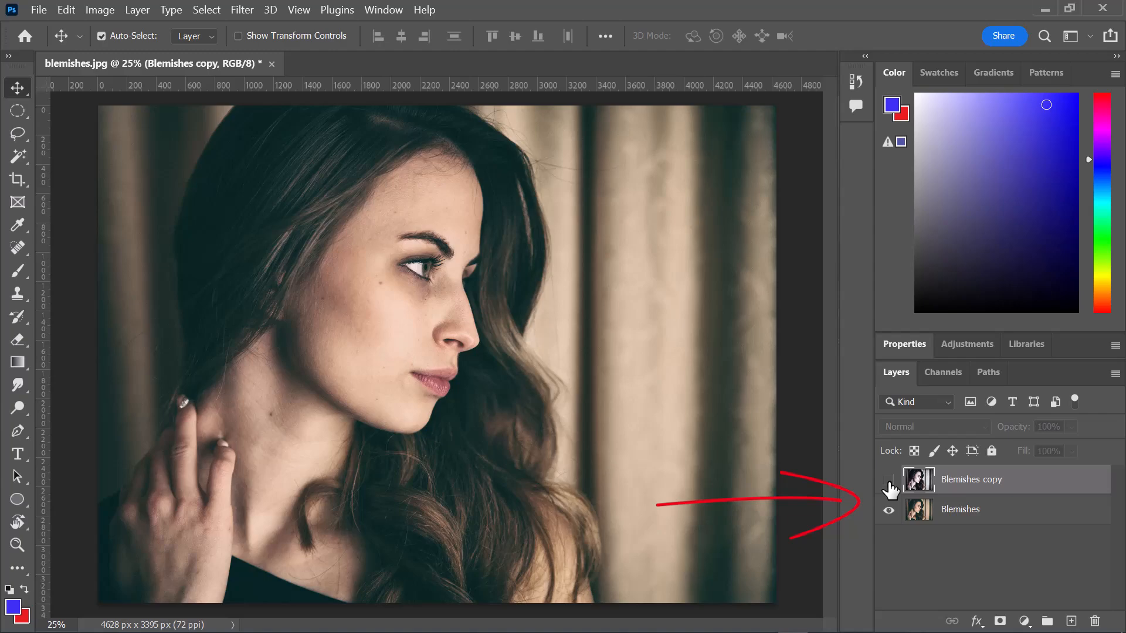
left_click(888, 480)
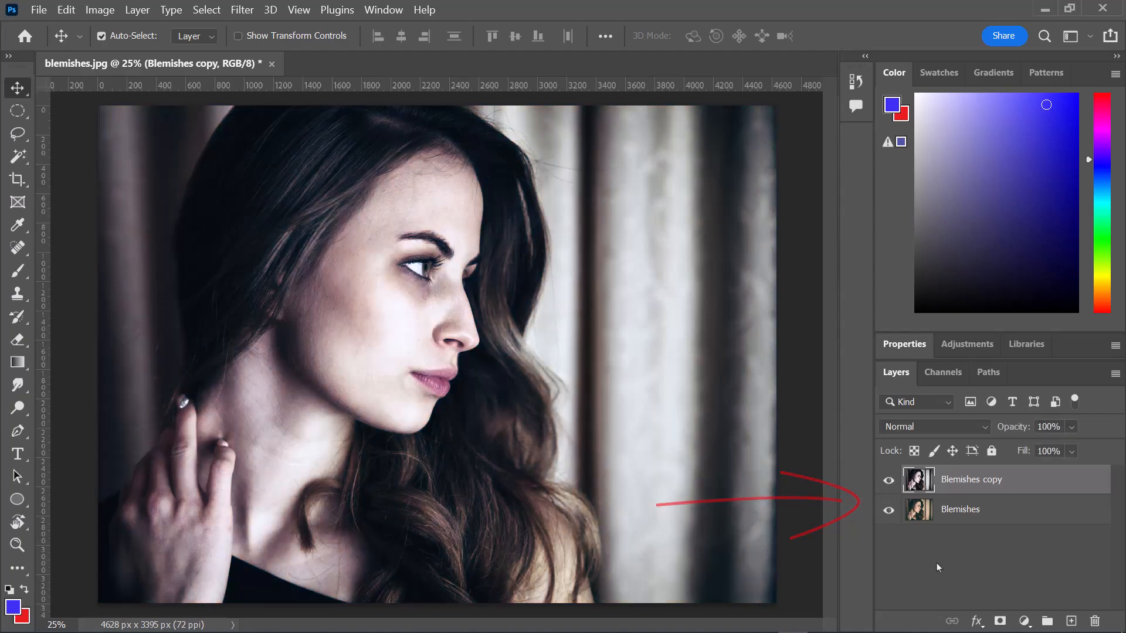